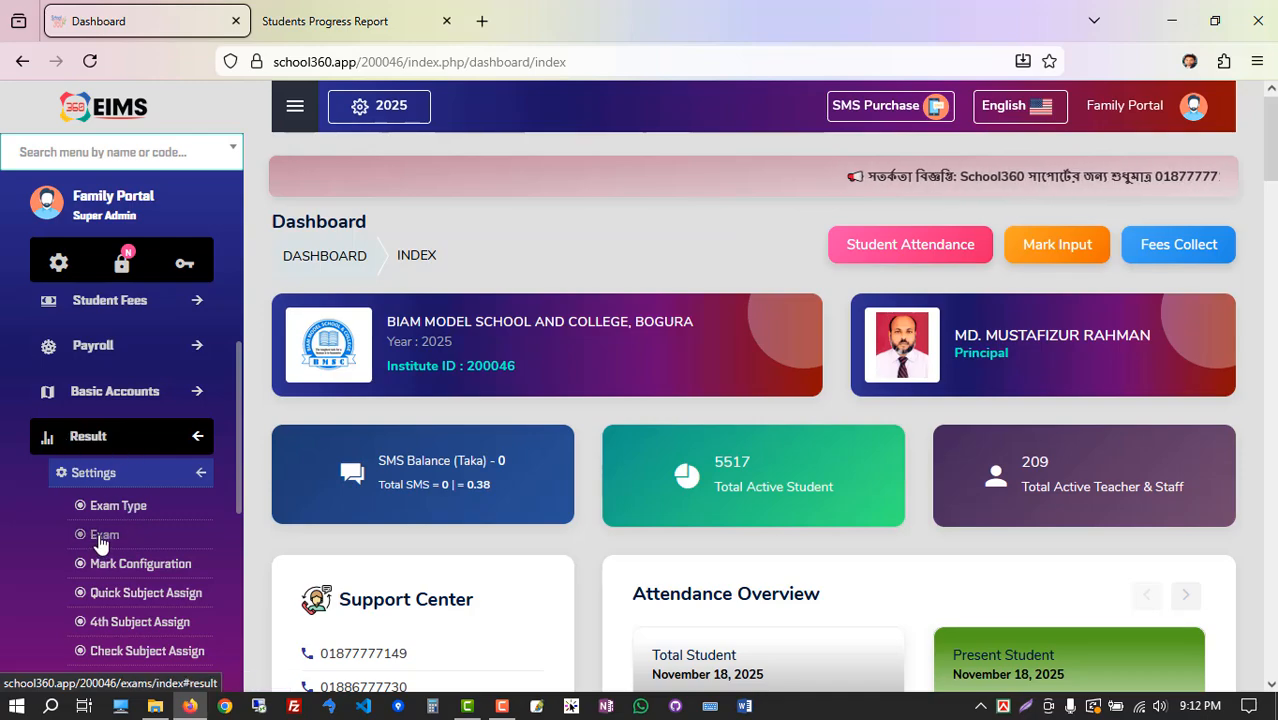
Open the 1st TERM EXAM record for editing from the exam list in the result settings
left_click(104, 537)
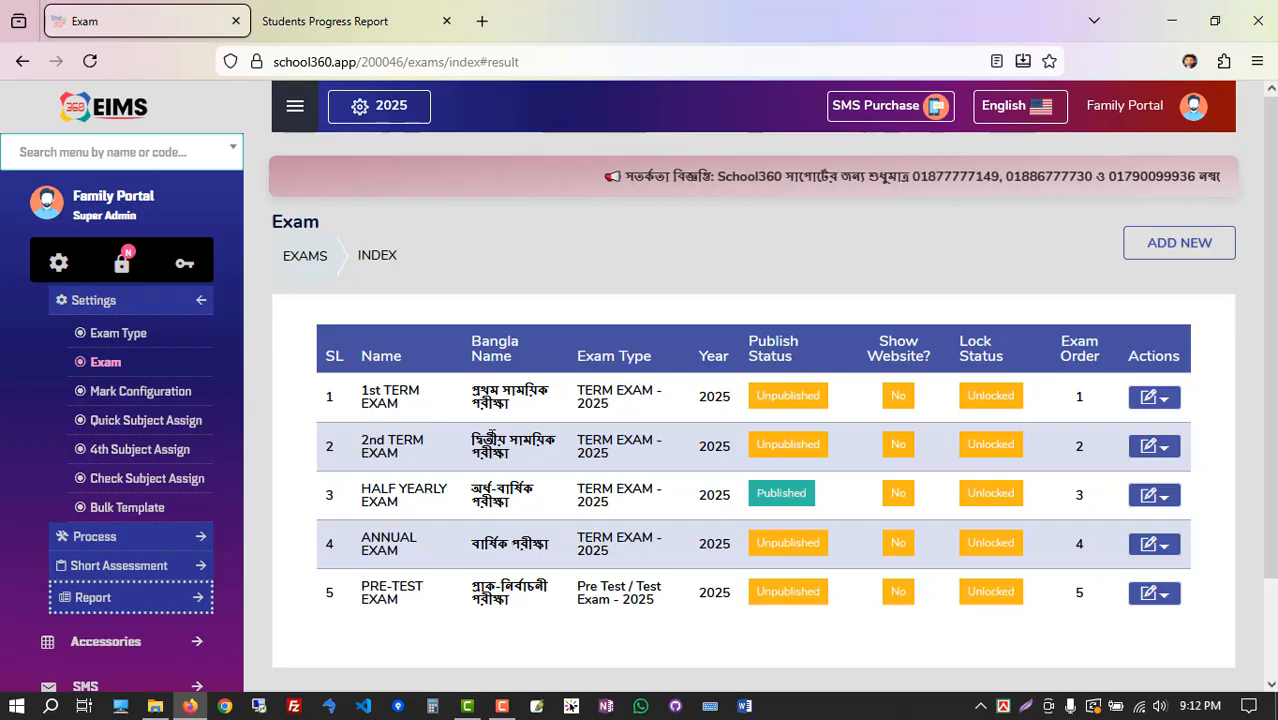
triple_click(388, 543)
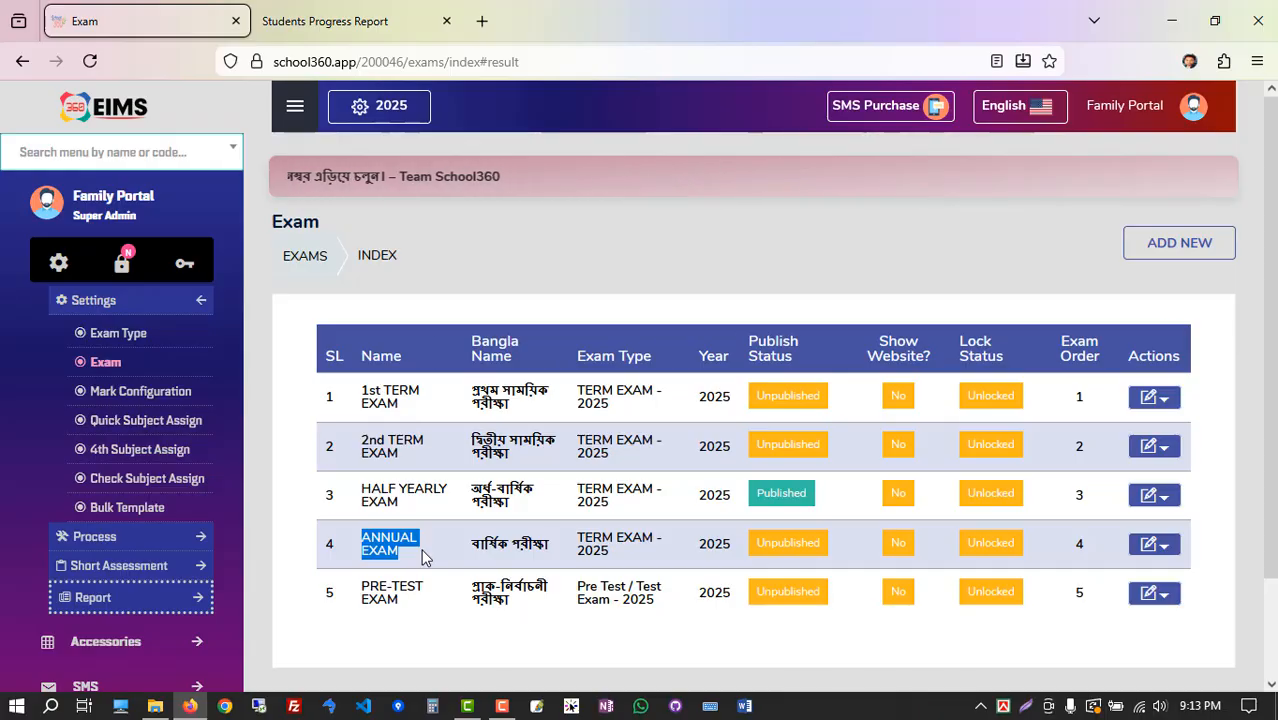
left_click_drag(359, 398, 418, 417)
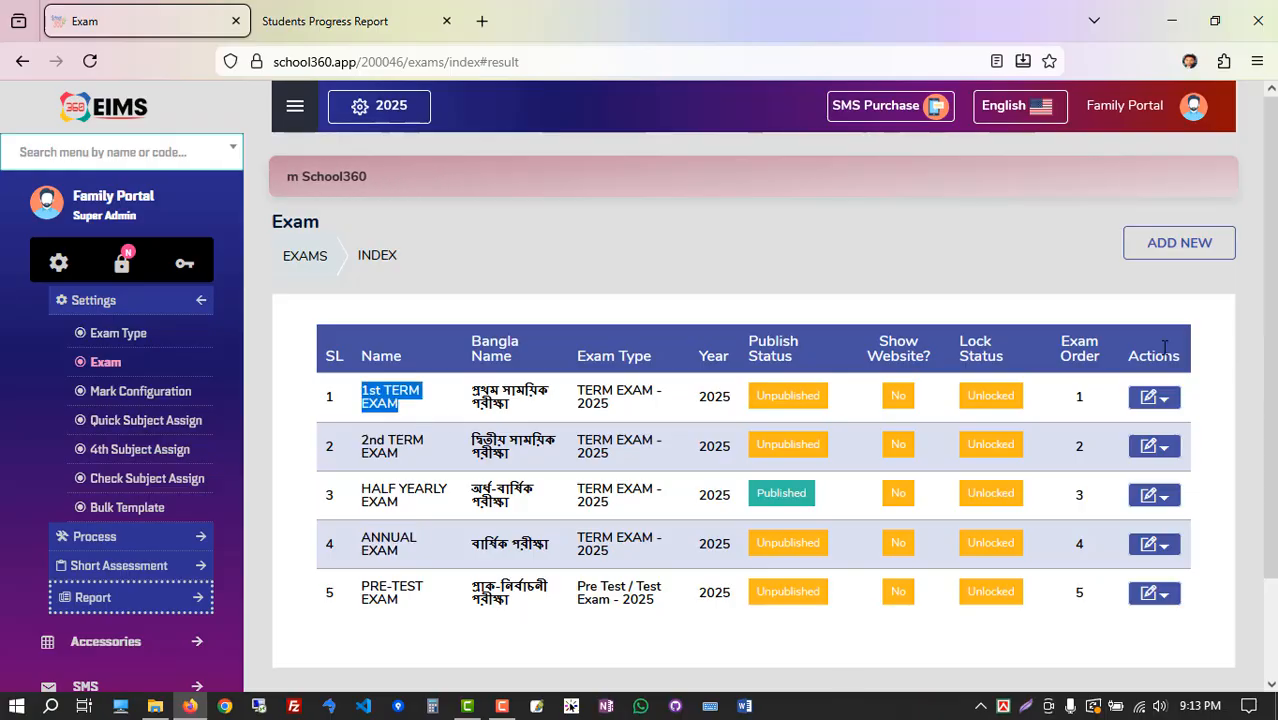
left_click(1160, 405)
left_click(1088, 440)
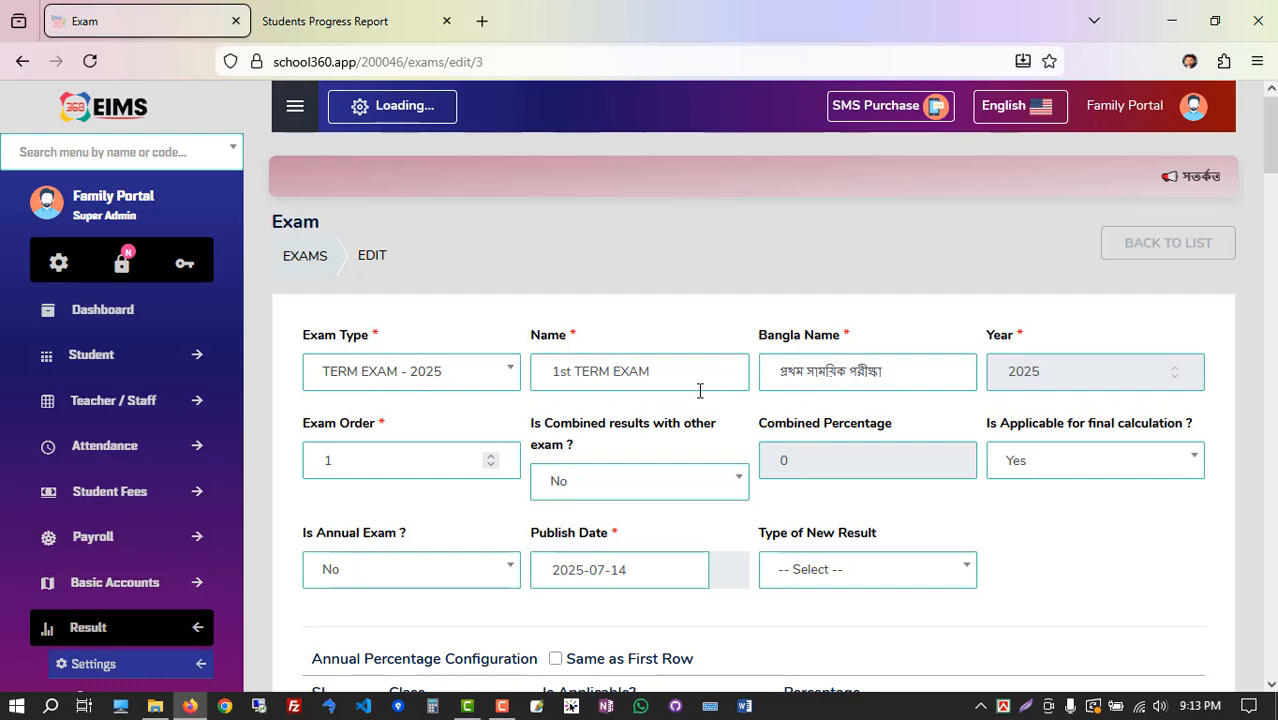
scroll(695, 388, "down", 2)
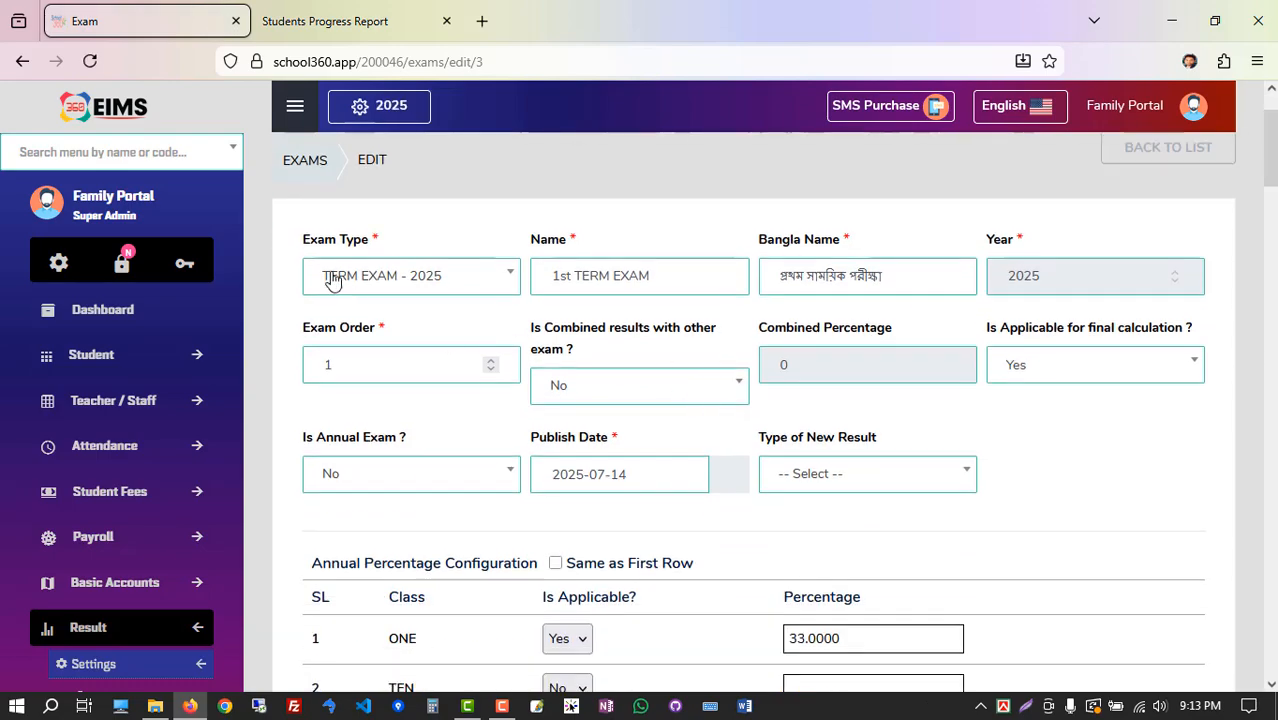
left_click_drag(296, 246, 458, 246)
left_click(662, 242)
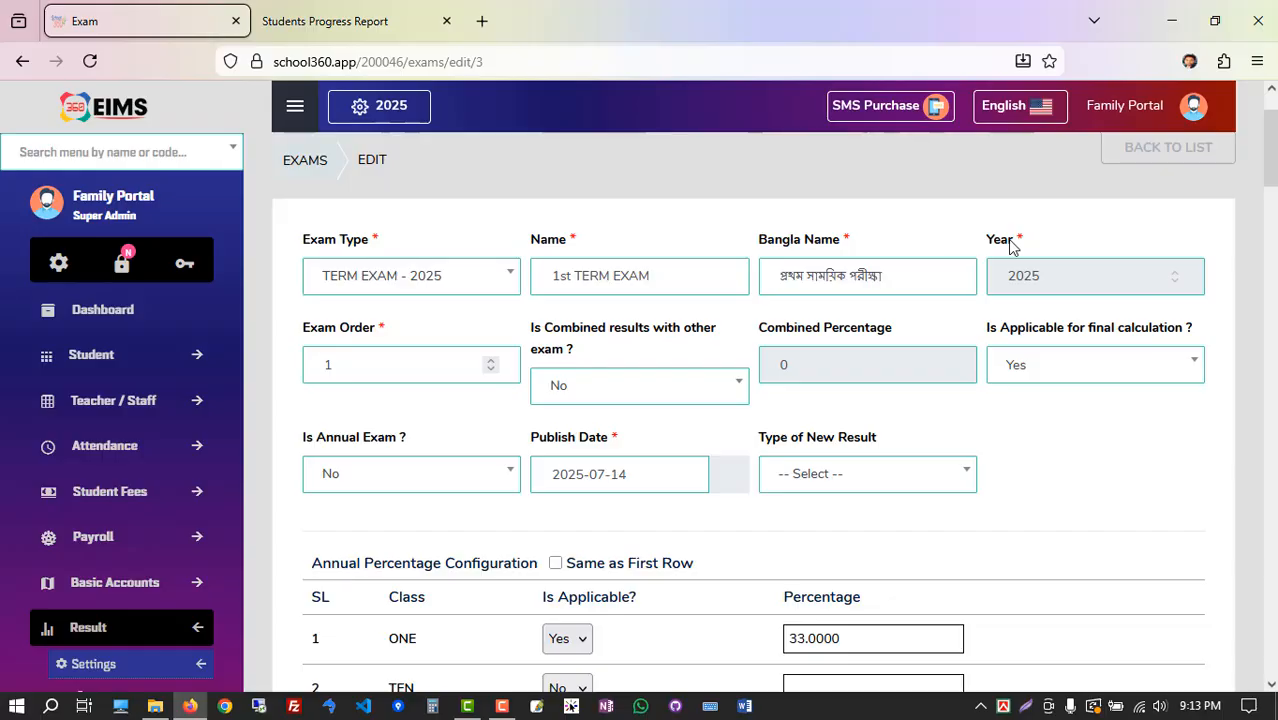
Switch the exam's applicability for final calculation to No and back to Yes to compare the configuration sections
left_click_drag(987, 328, 1036, 336)
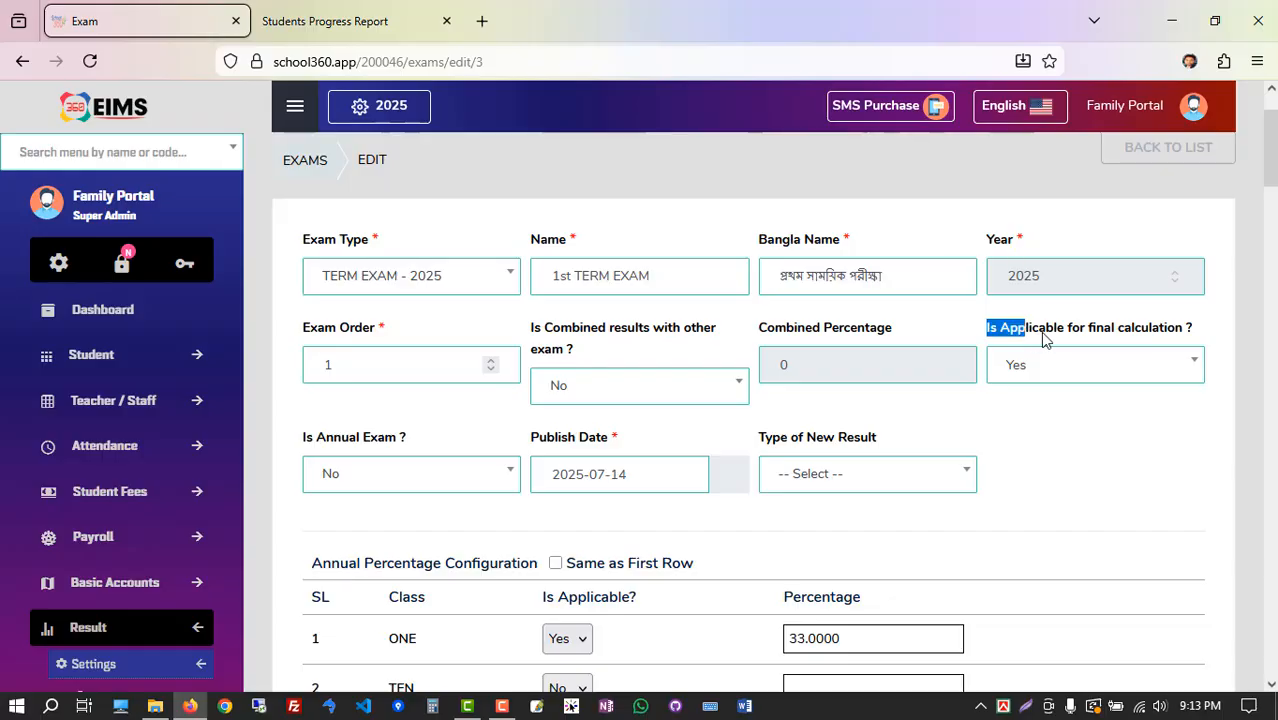
left_click_drag(1194, 330, 1022, 358)
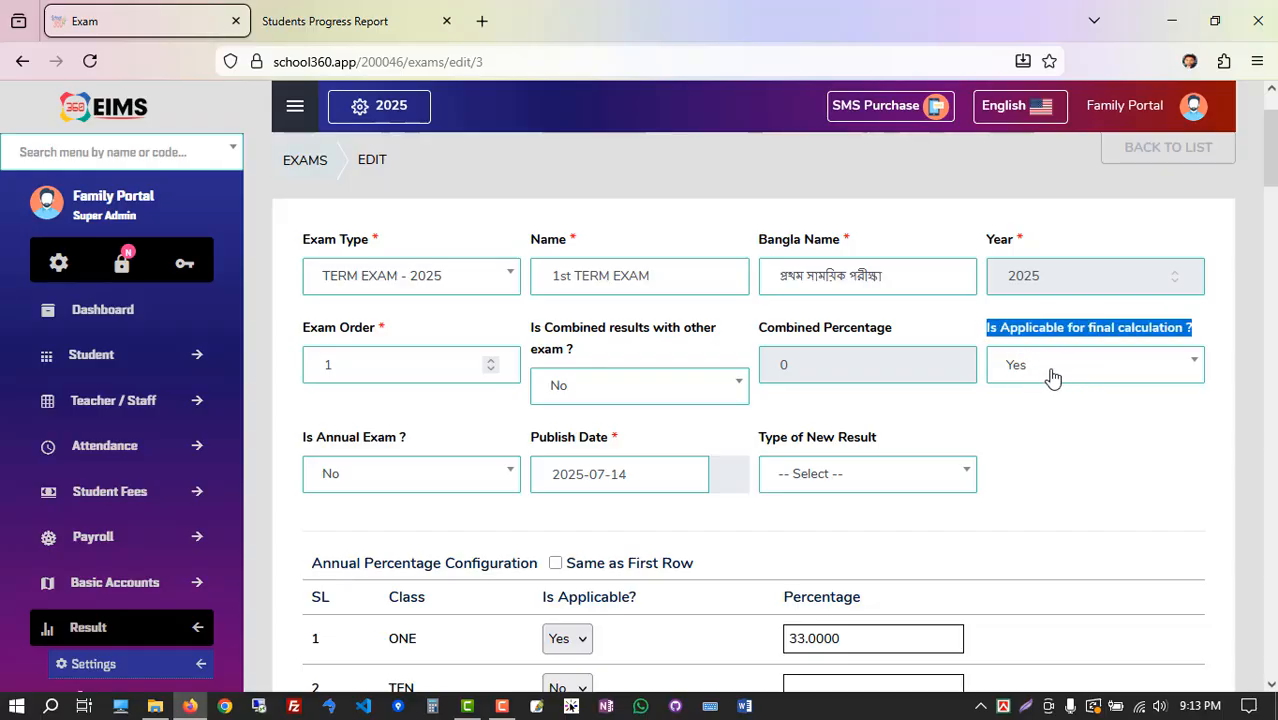
left_click(1052, 376)
left_click(1020, 434)
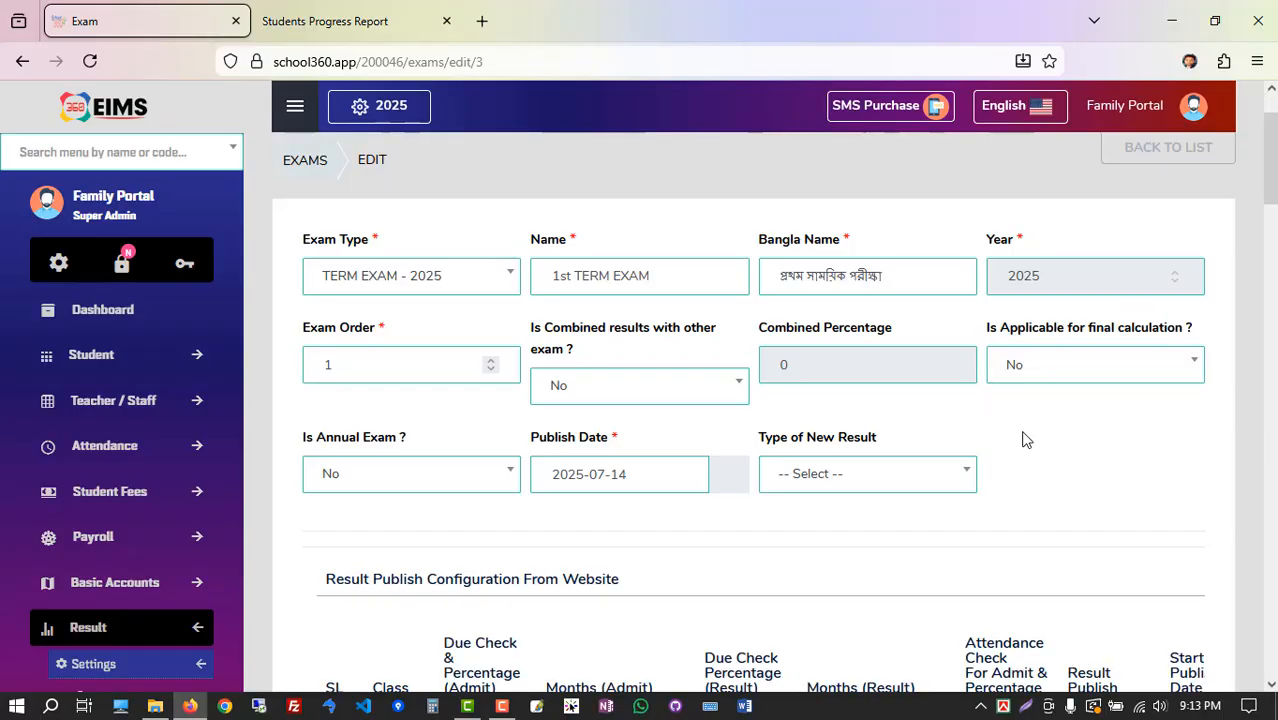
left_click(1034, 370)
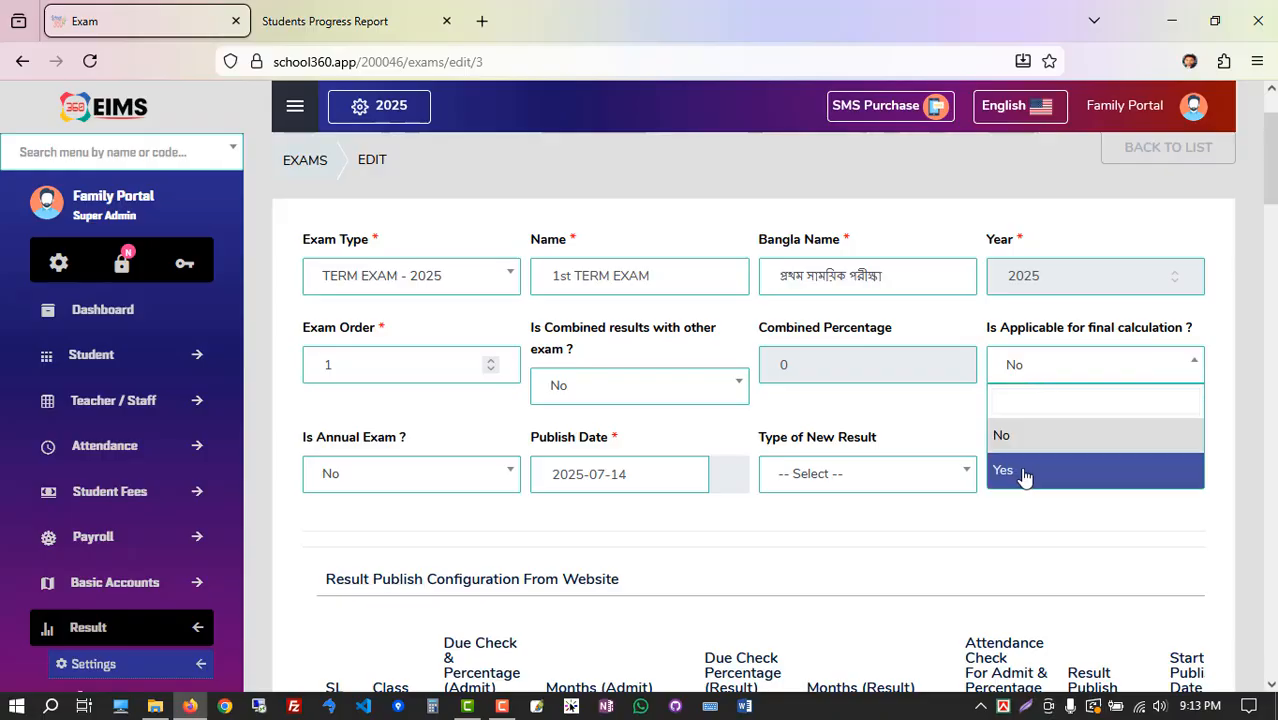
left_click(1024, 477)
scroll(1018, 459, "down", 2)
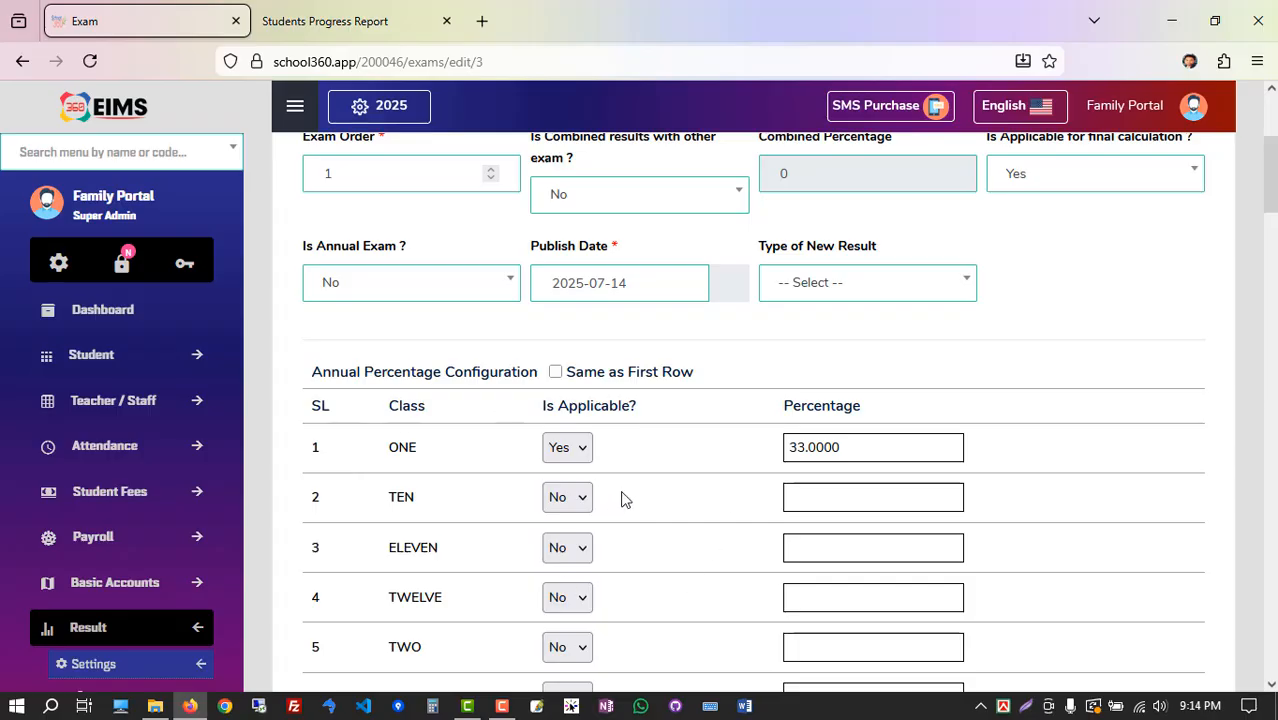
left_click(1040, 201)
left_click(1022, 250)
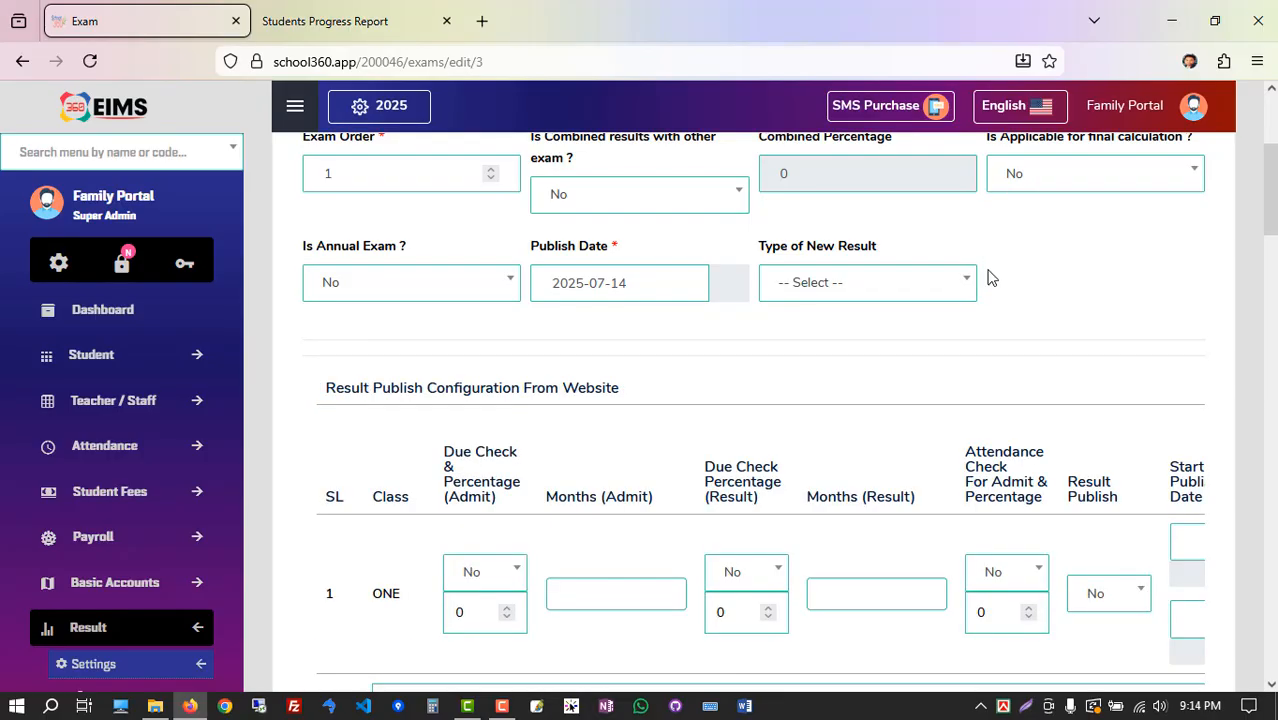
left_click(1018, 197)
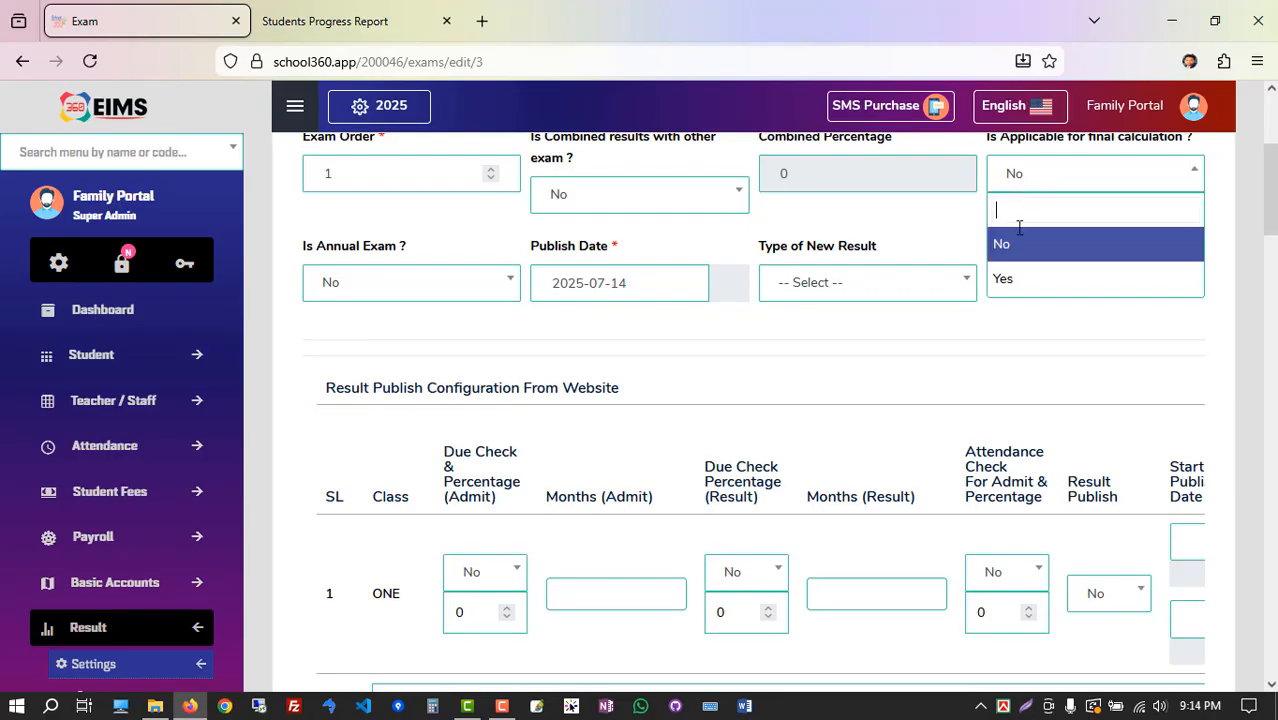
left_click(1002, 278)
Apply class ONE's applicability and 33 percentage to all classes in the Annual Percentage Configuration
left_click_drag(322, 375, 456, 378)
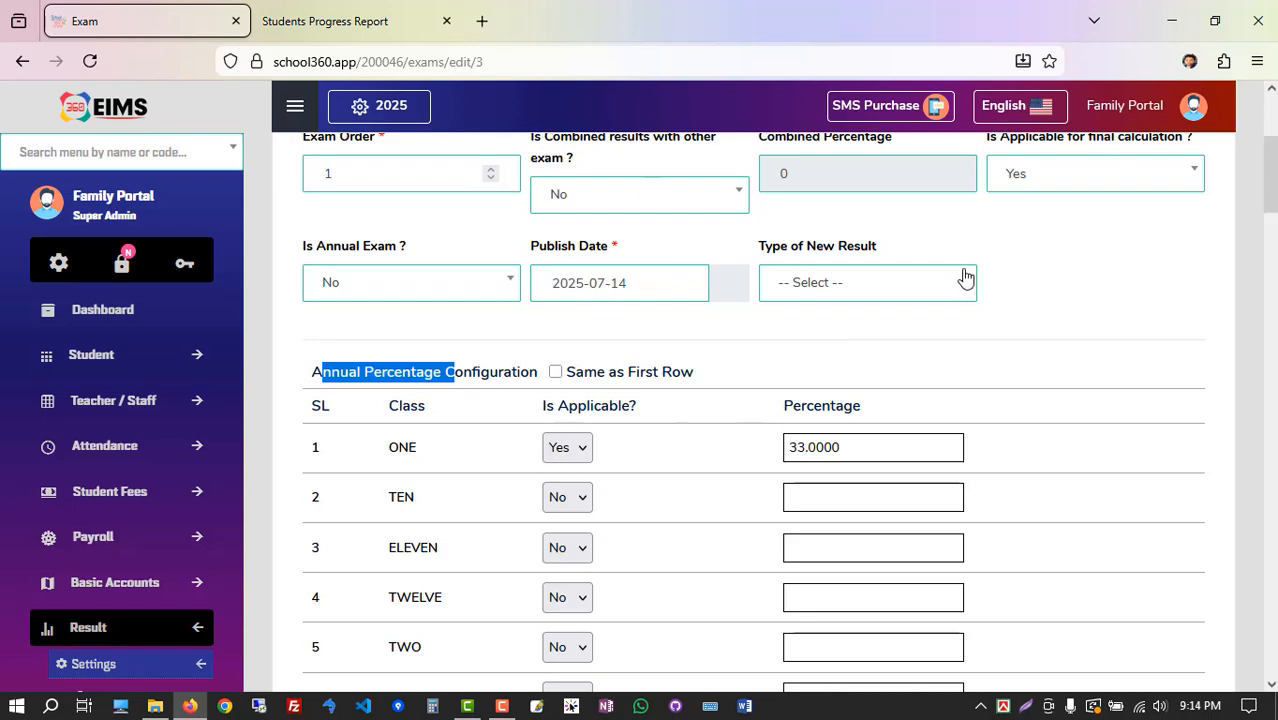
left_click_drag(431, 456, 356, 458)
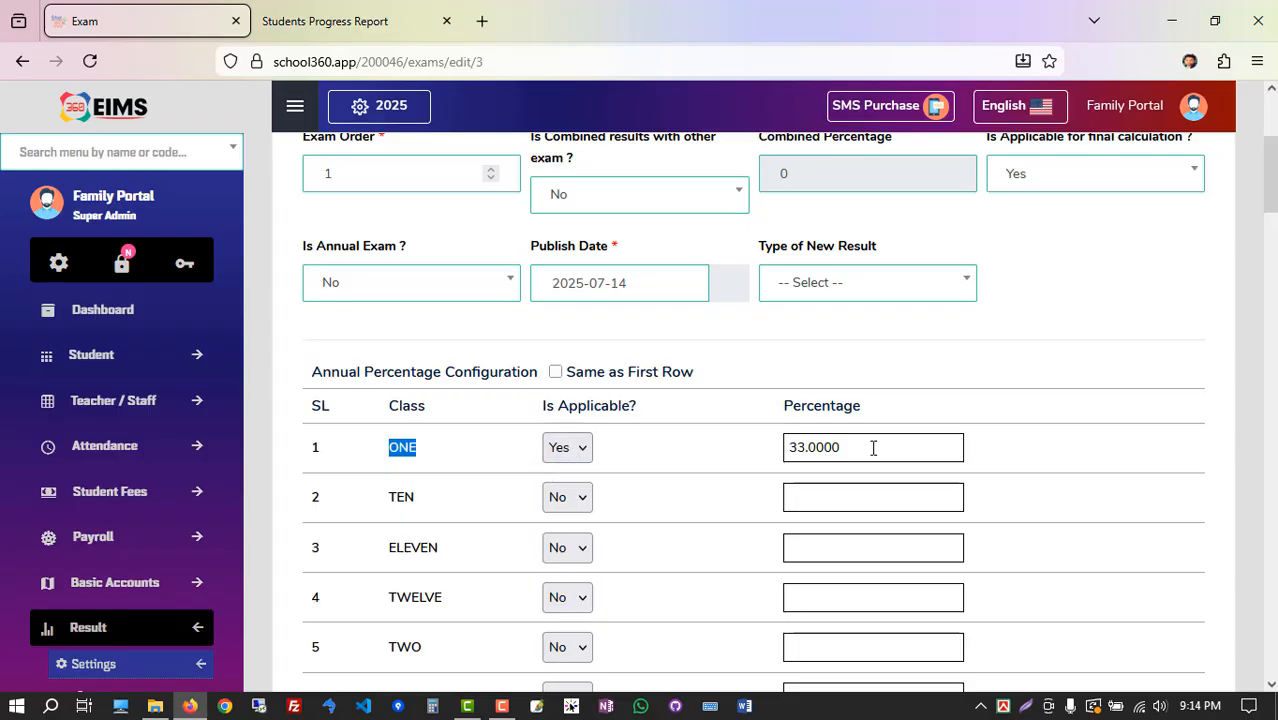
left_click_drag(873, 448, 769, 447)
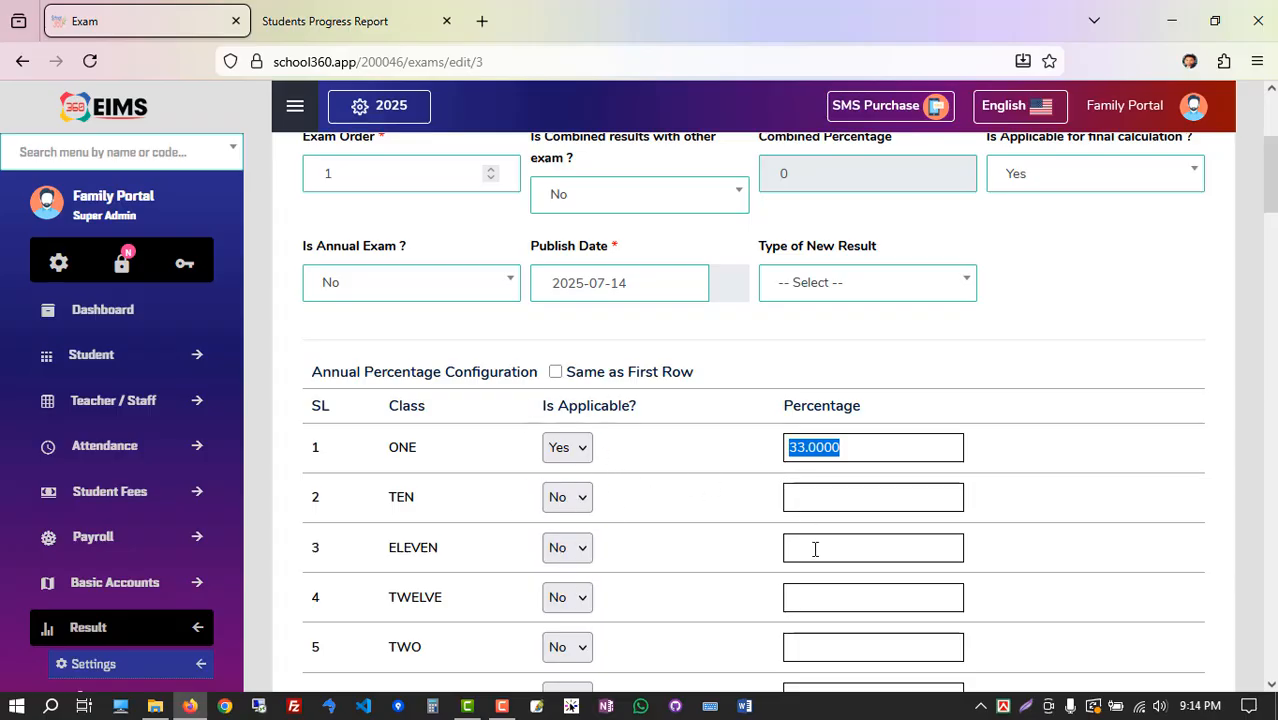
left_click(556, 372)
scroll(599, 522, "down", 4)
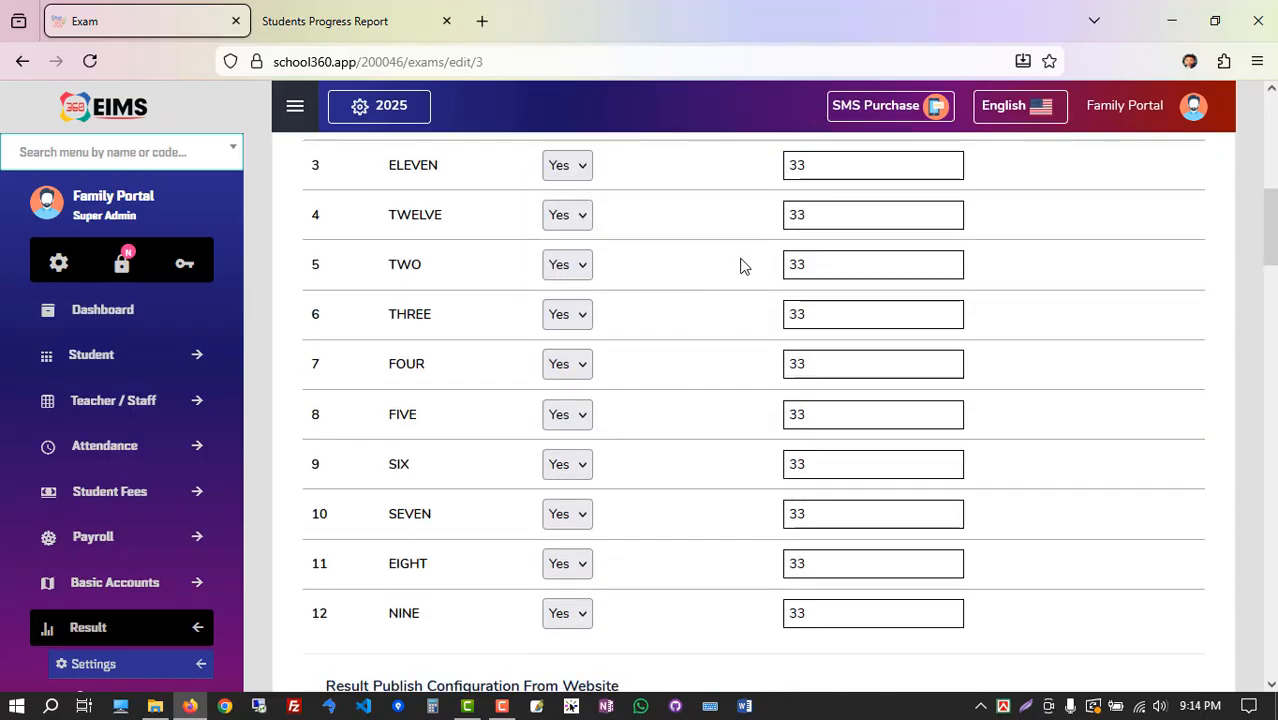
scroll(741, 642, "up", 4)
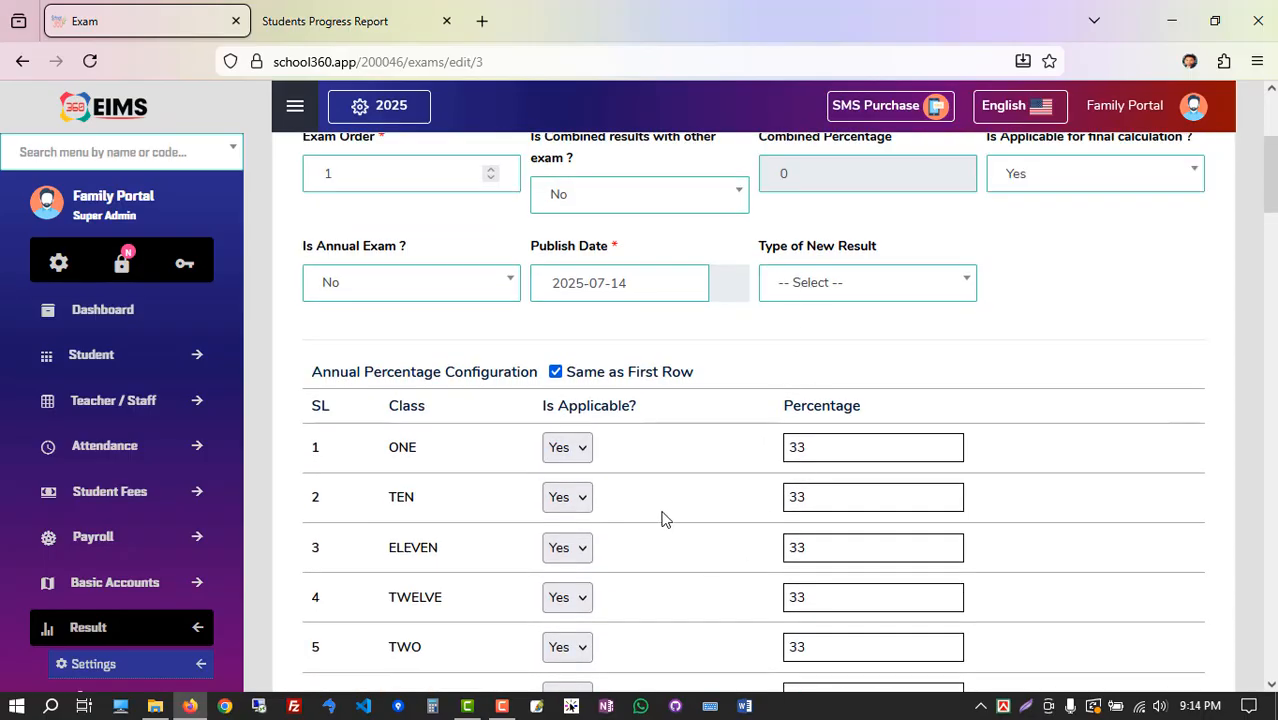
scroll(658, 537, "down", 5)
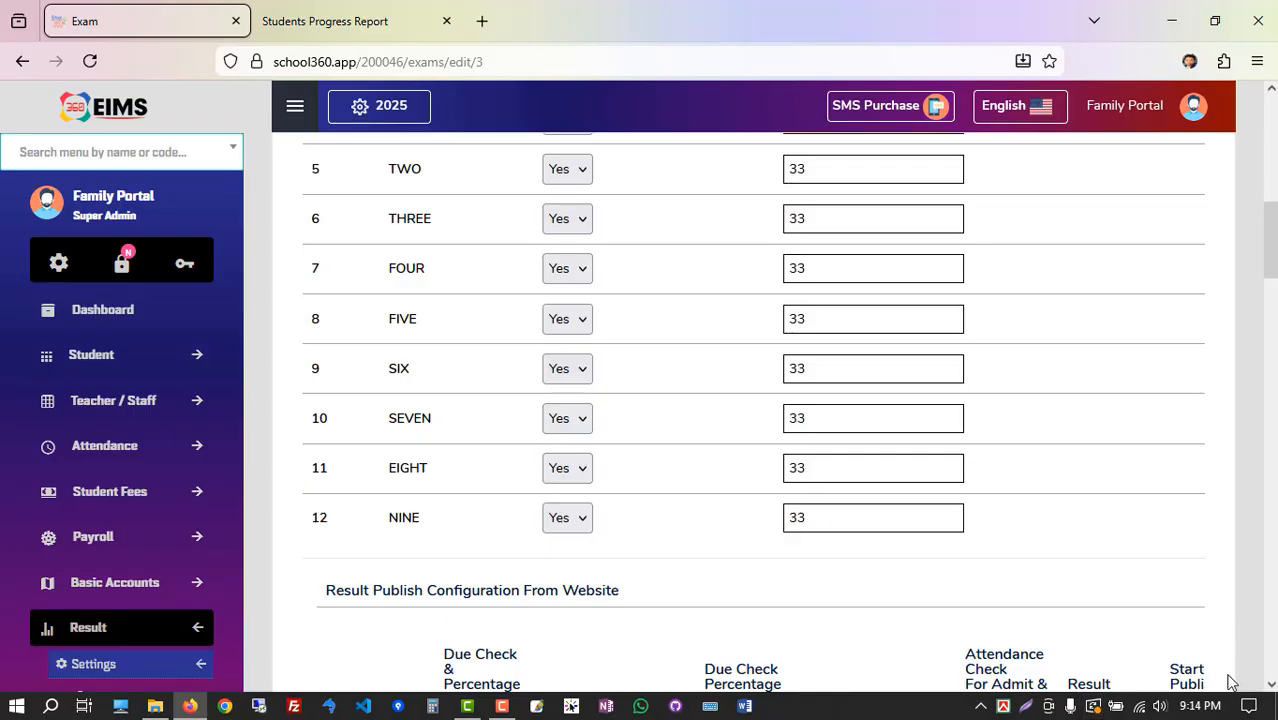
Mark classes TEN, ELEVEN, TWELVE and NINE as not applicable in the 1st TERM EXAM's annual percentage configuration
scroll(1230, 682, "up", 3)
left_click(569, 305)
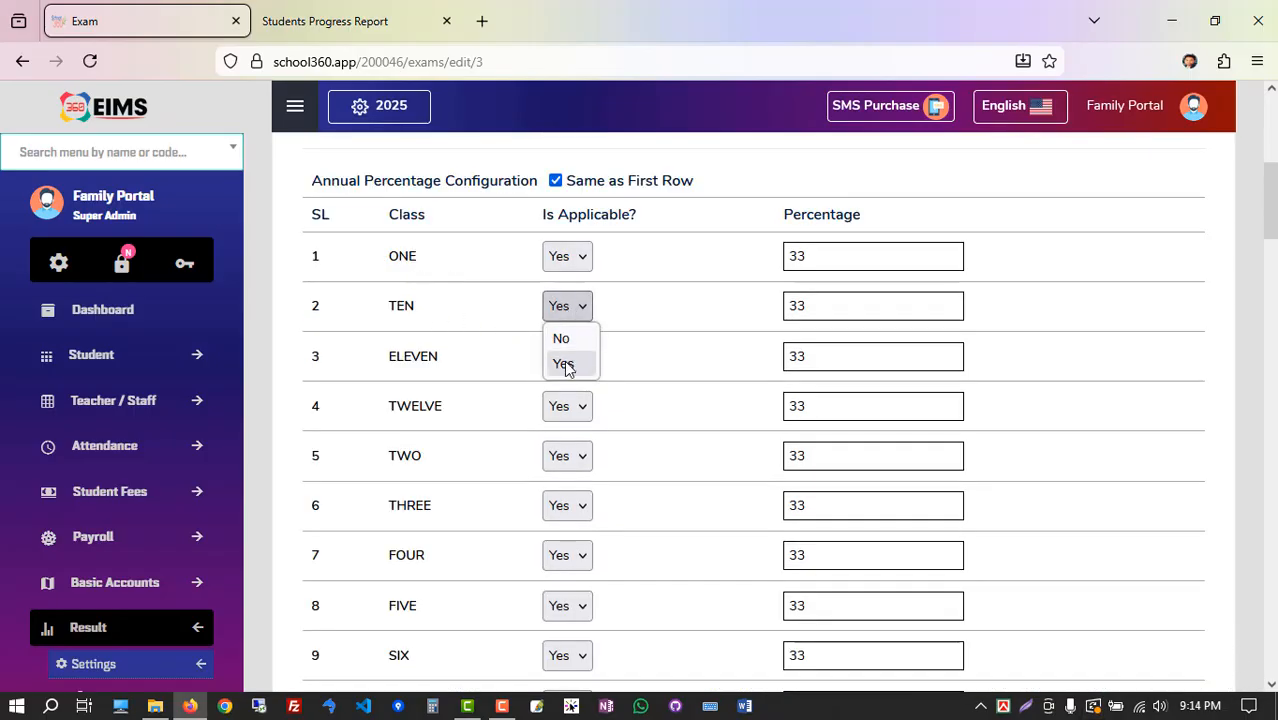
left_click(563, 364)
left_click(570, 366)
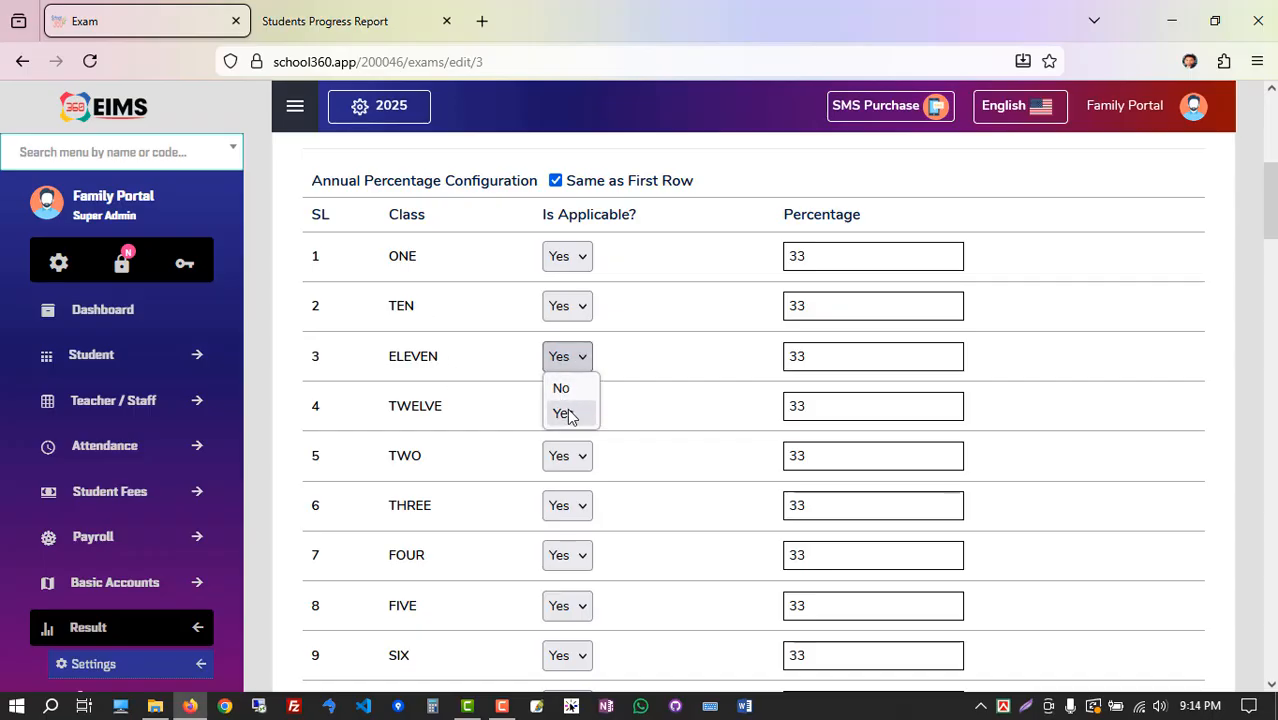
left_click(566, 412)
left_click(572, 316)
left_click(563, 338)
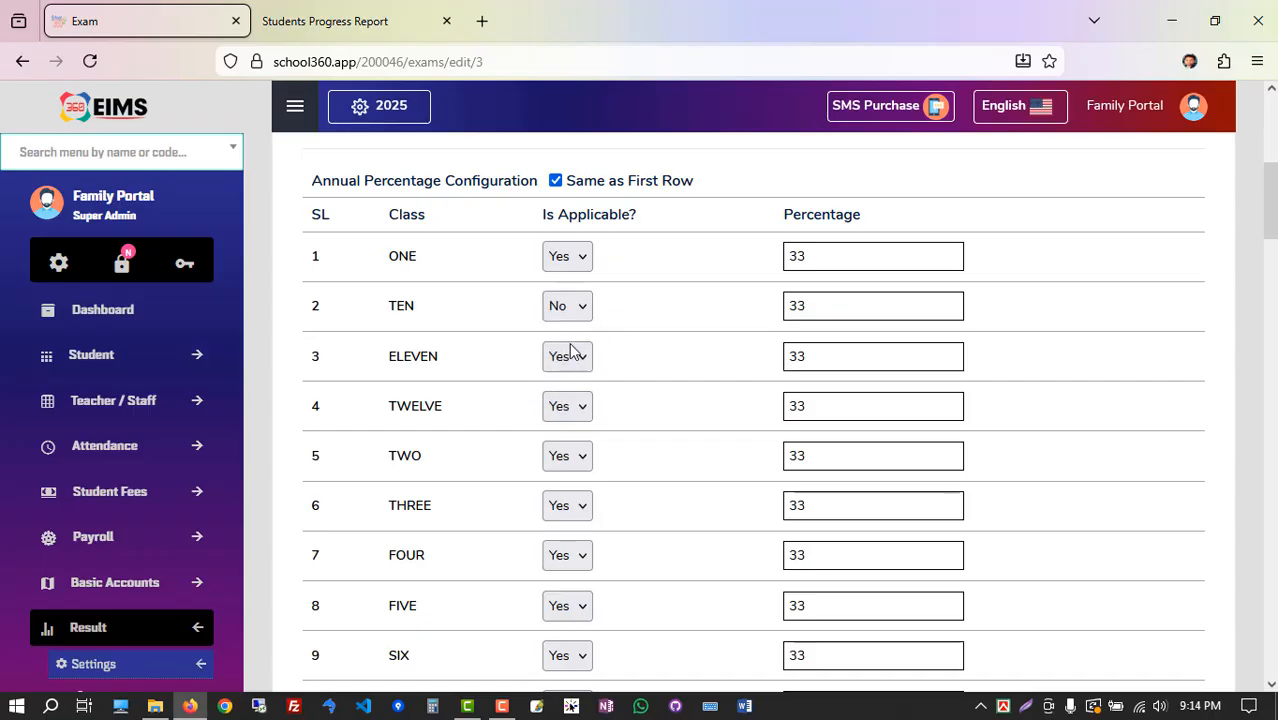
left_click(571, 352)
left_click(562, 388)
scroll(456, 222, "down", 3)
left_click(586, 522)
left_click(561, 550)
scroll(659, 505, "up", 3)
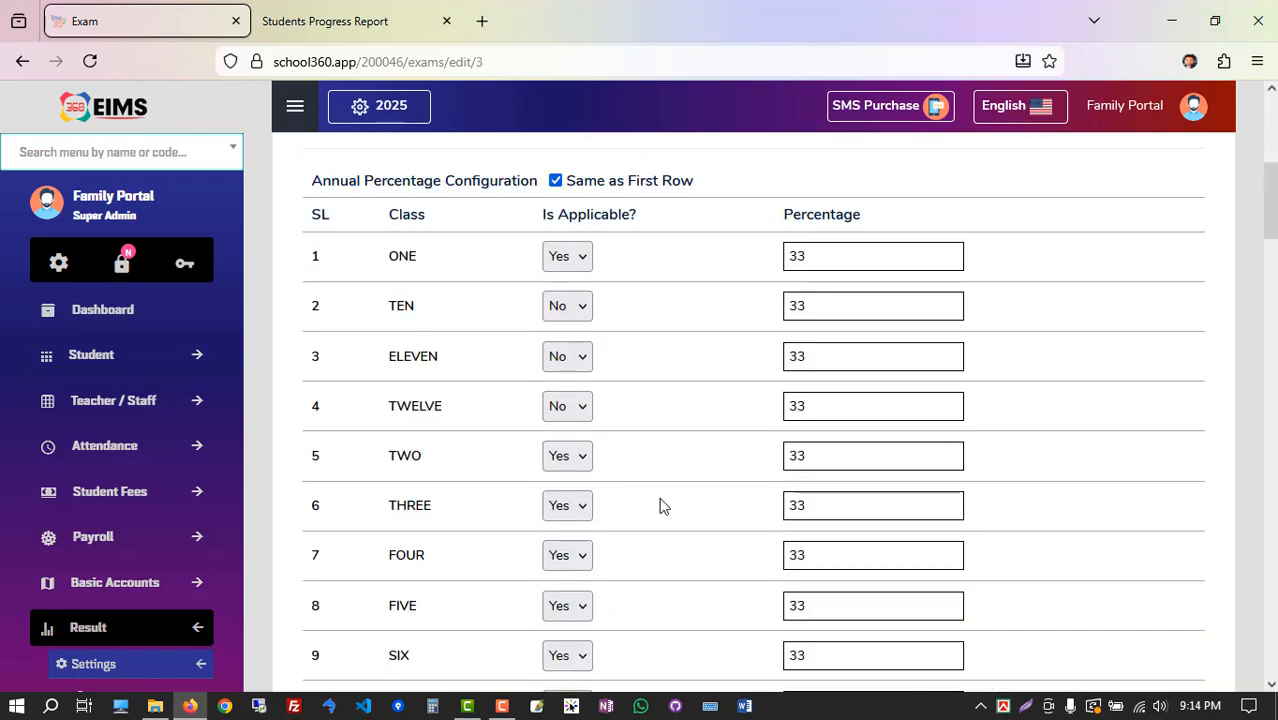
Check the class applicability settings and submit the 1st TERM EXAM changes
scroll(909, 442, "down", 8)
scroll(585, 328, "up", 6)
scroll(686, 392, "down", 10)
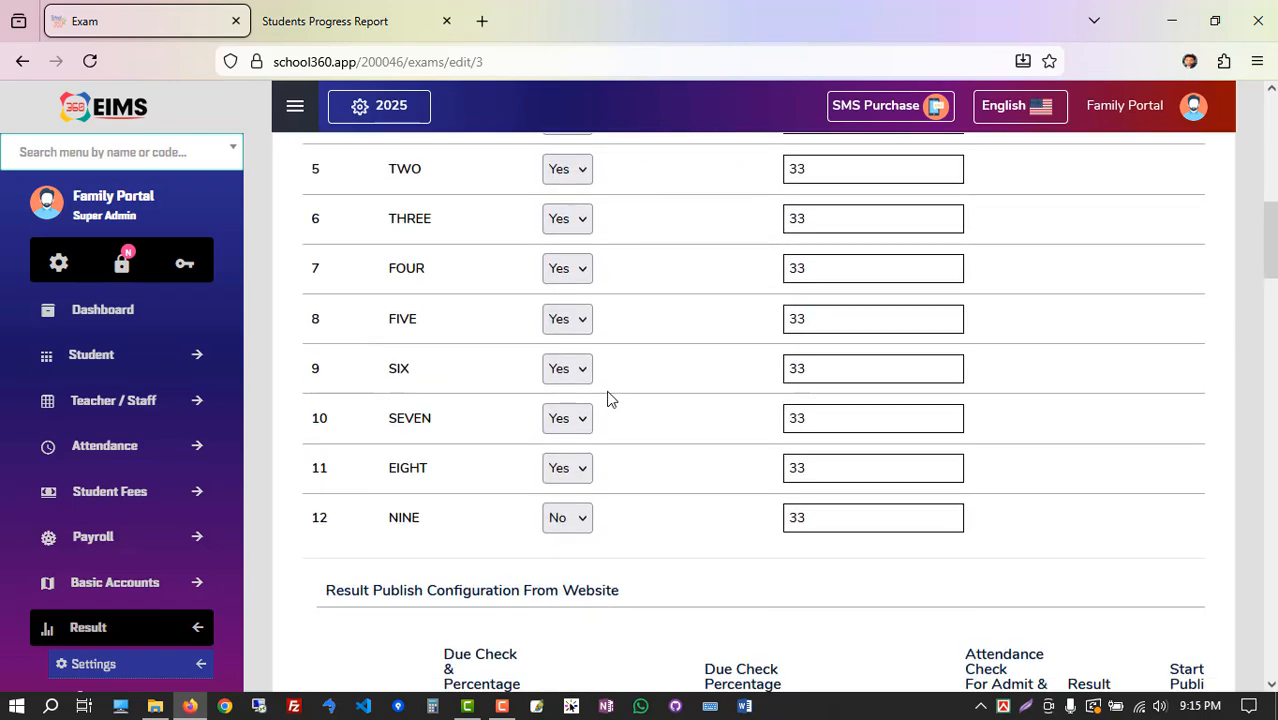
scroll(788, 398, "down", 5)
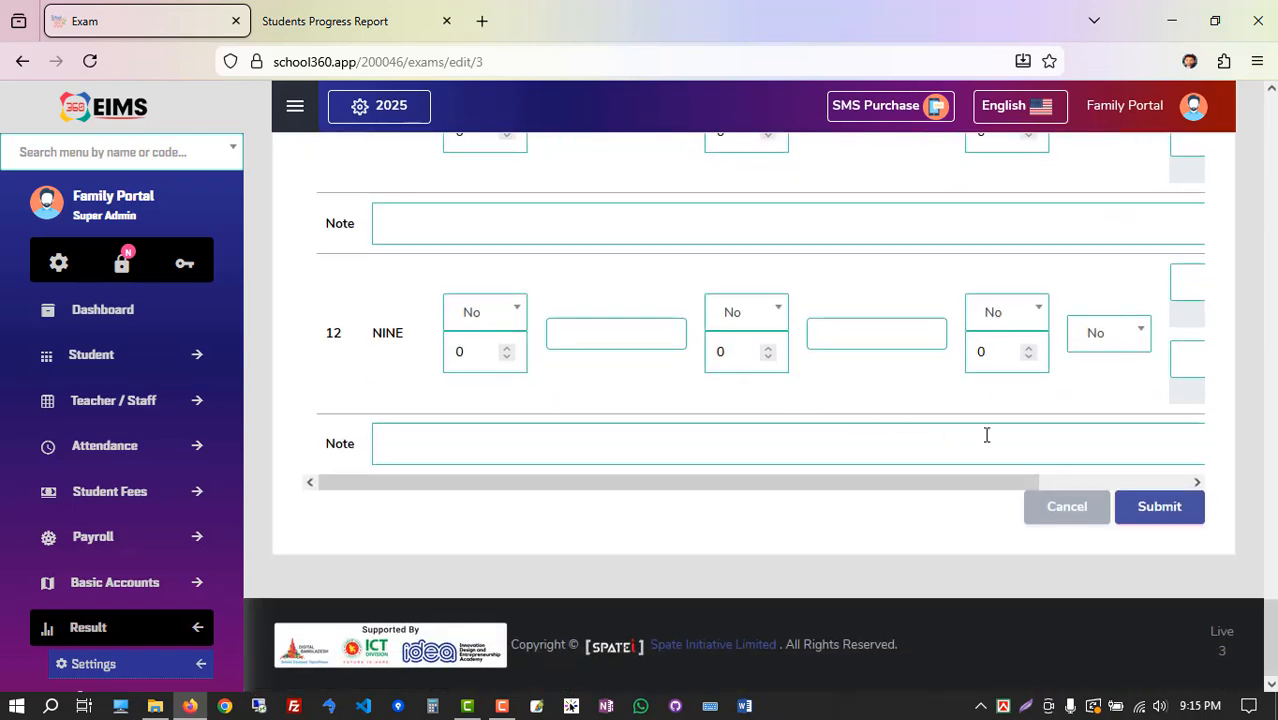
left_click(1159, 510)
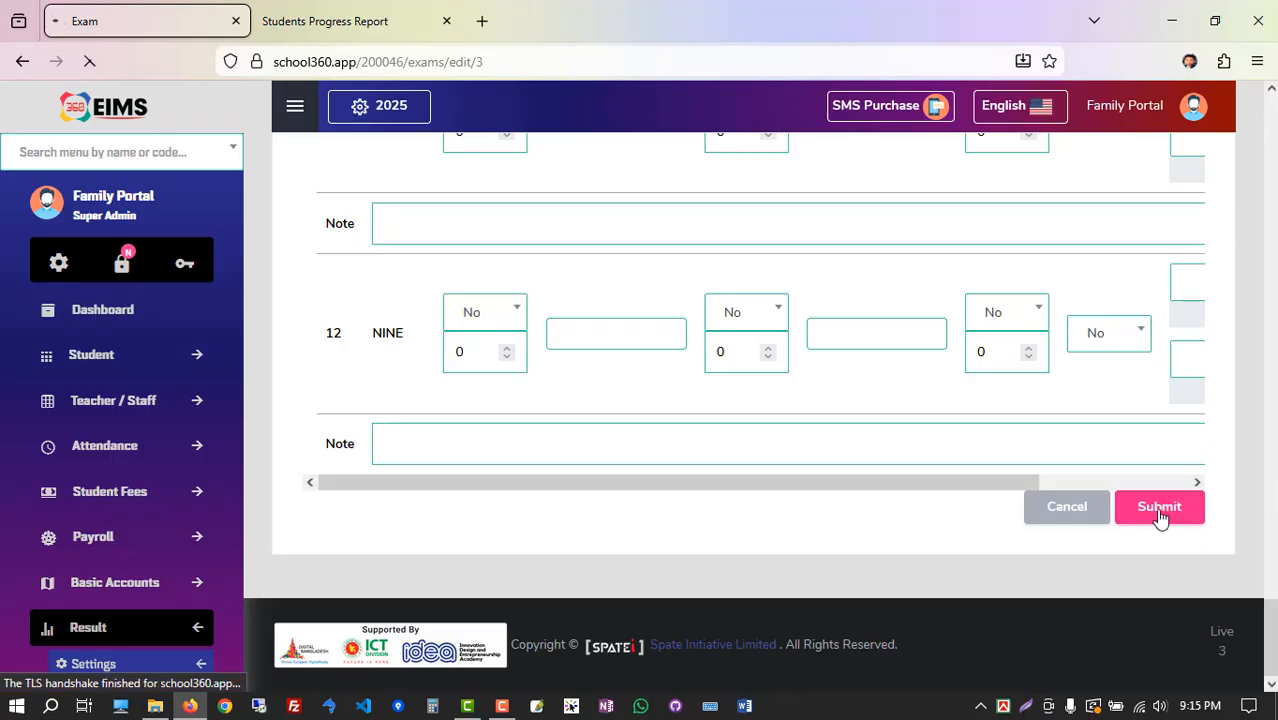
Open the 2nd TERM EXAM record for editing and check its applicability for final calculation
scroll(470, 400, "down", 3)
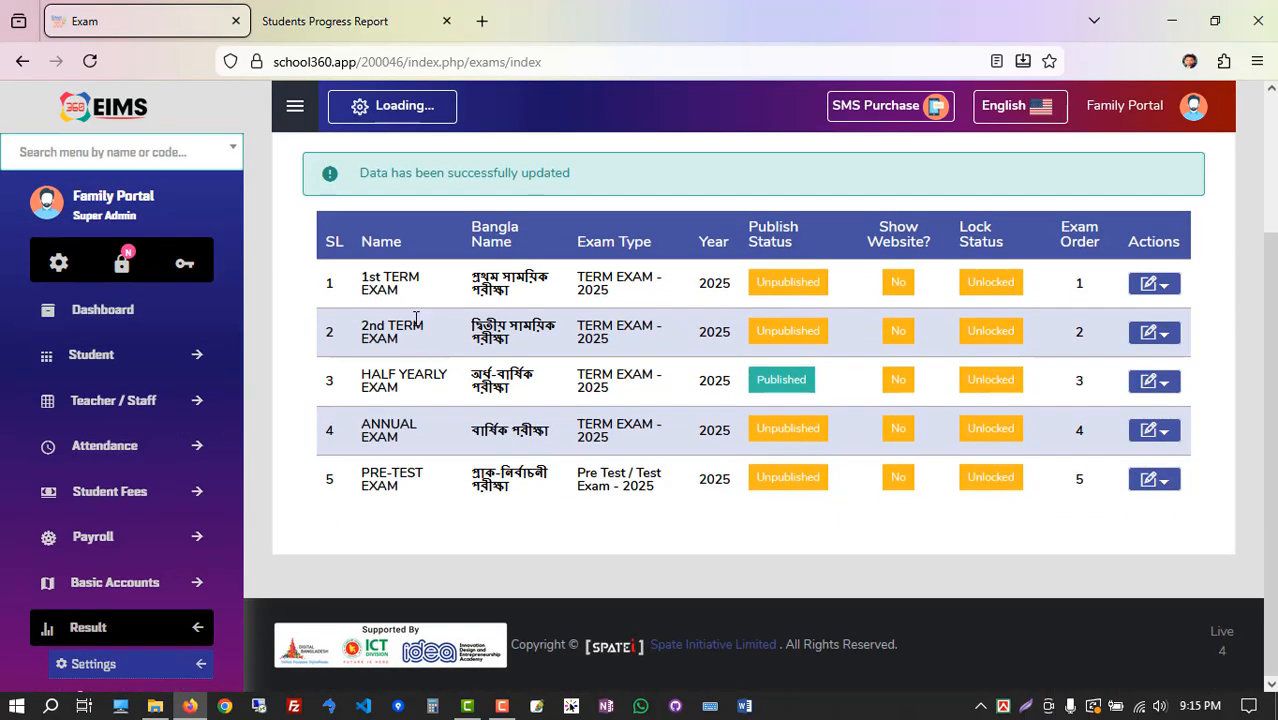
triple_click(402, 344)
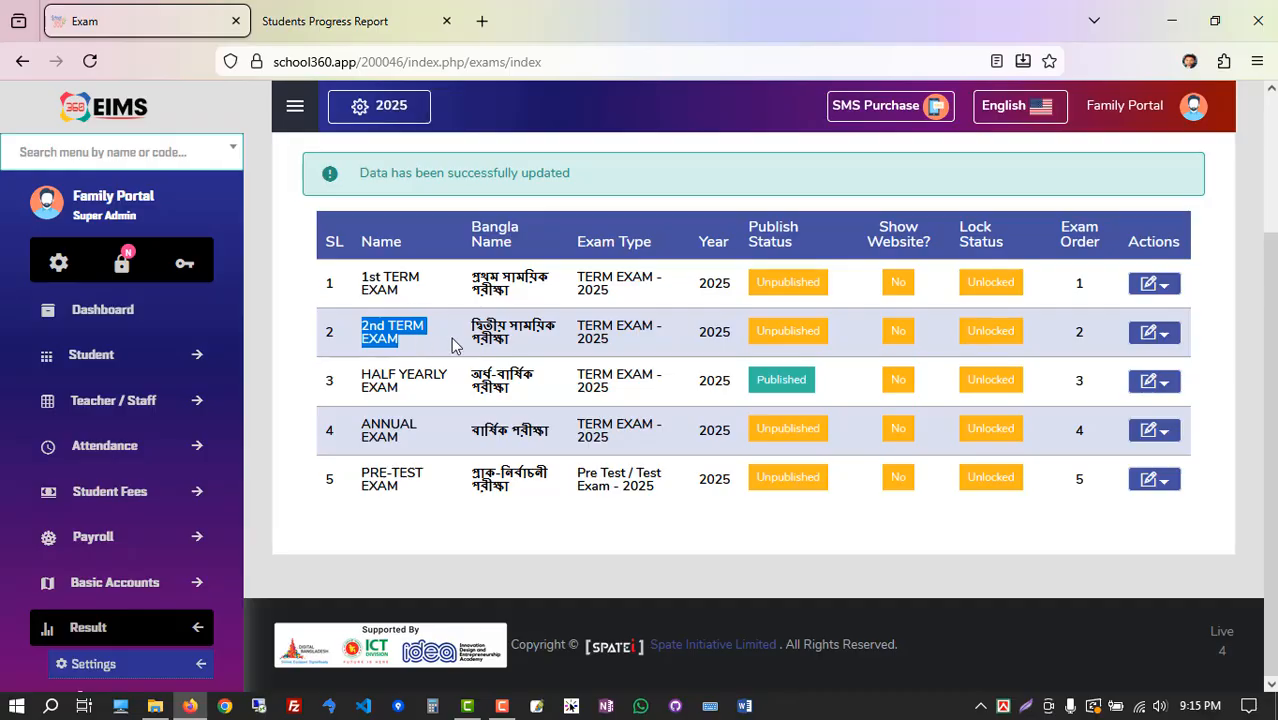
left_click(1163, 335)
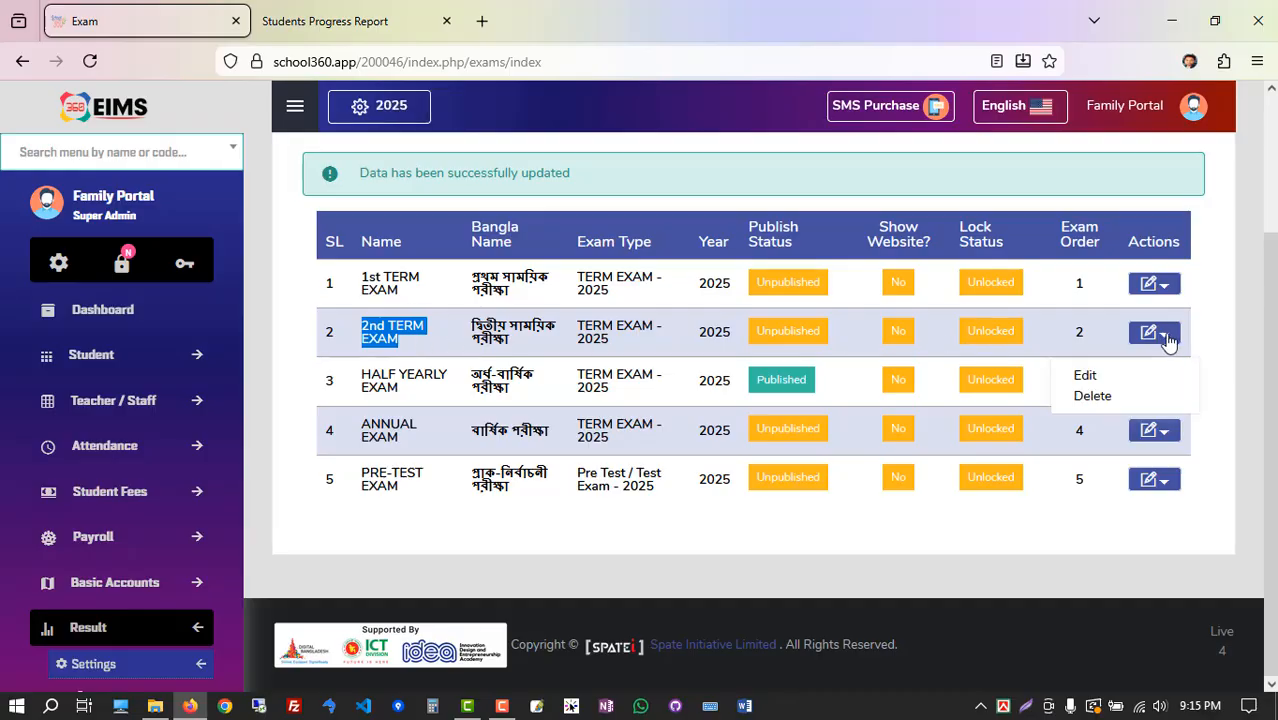
left_click(1090, 372)
scroll(970, 277, "down", 2)
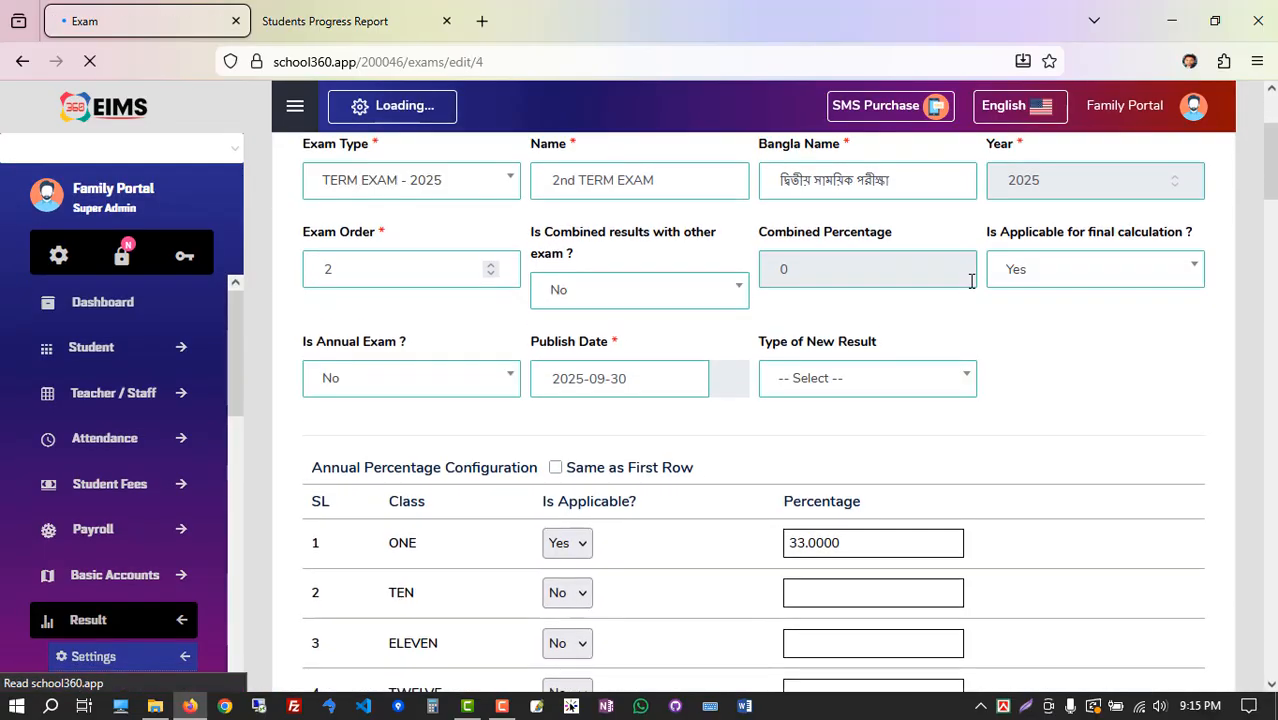
left_click_drag(982, 237, 1200, 244)
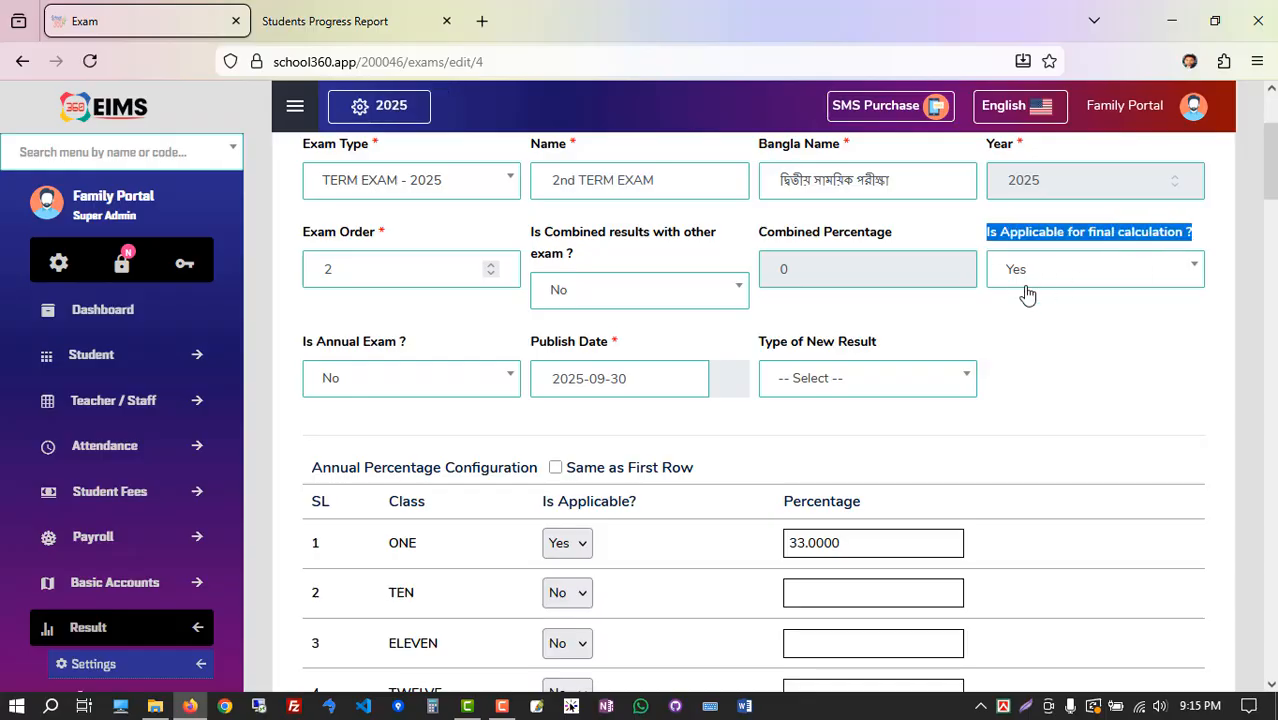
Copy the first row's applicability and 33 percentage to every class of the 2nd TERM EXAM
scroll(660, 557, "down", 2)
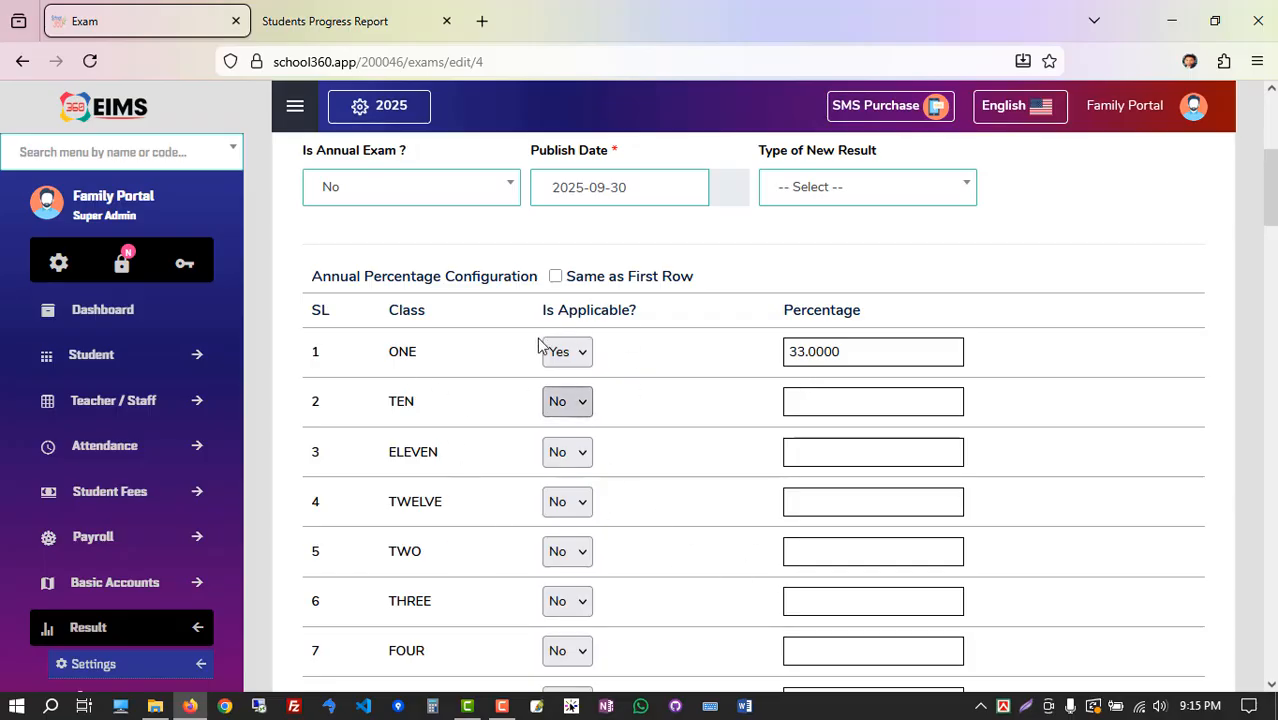
left_click(556, 277)
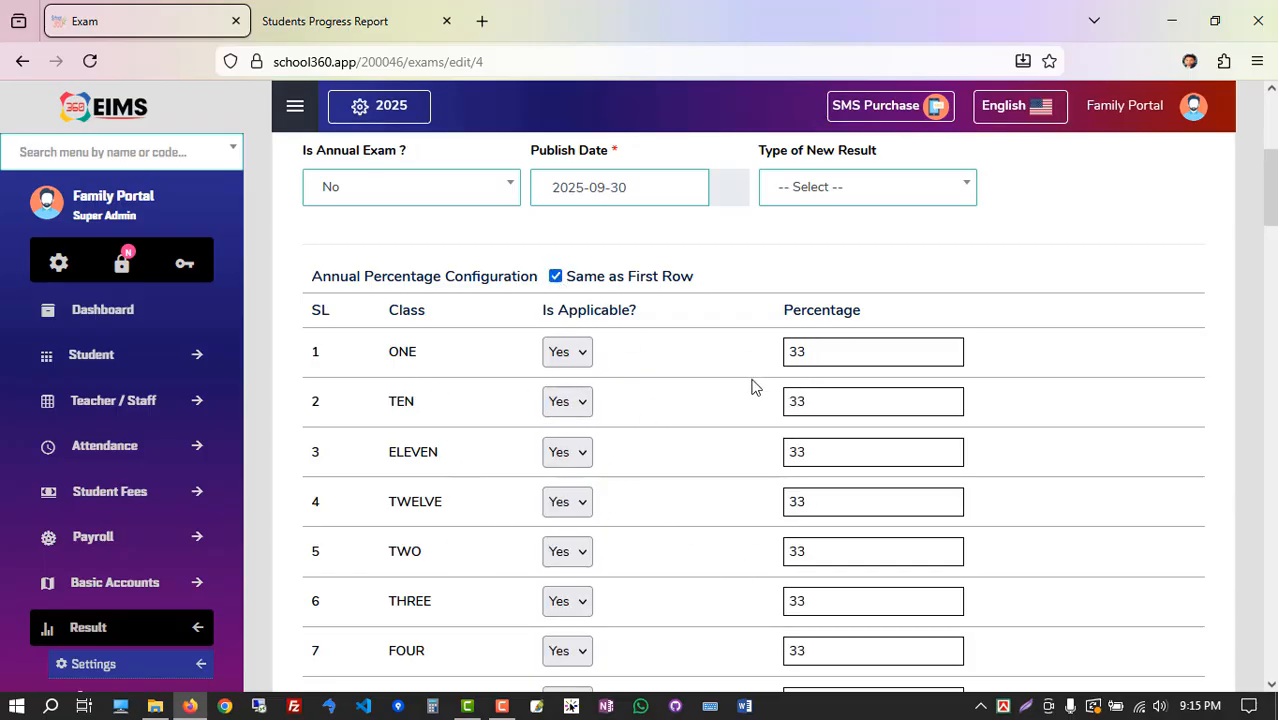
scroll(752, 387, "down", 3)
scroll(650, 516, "up", 2)
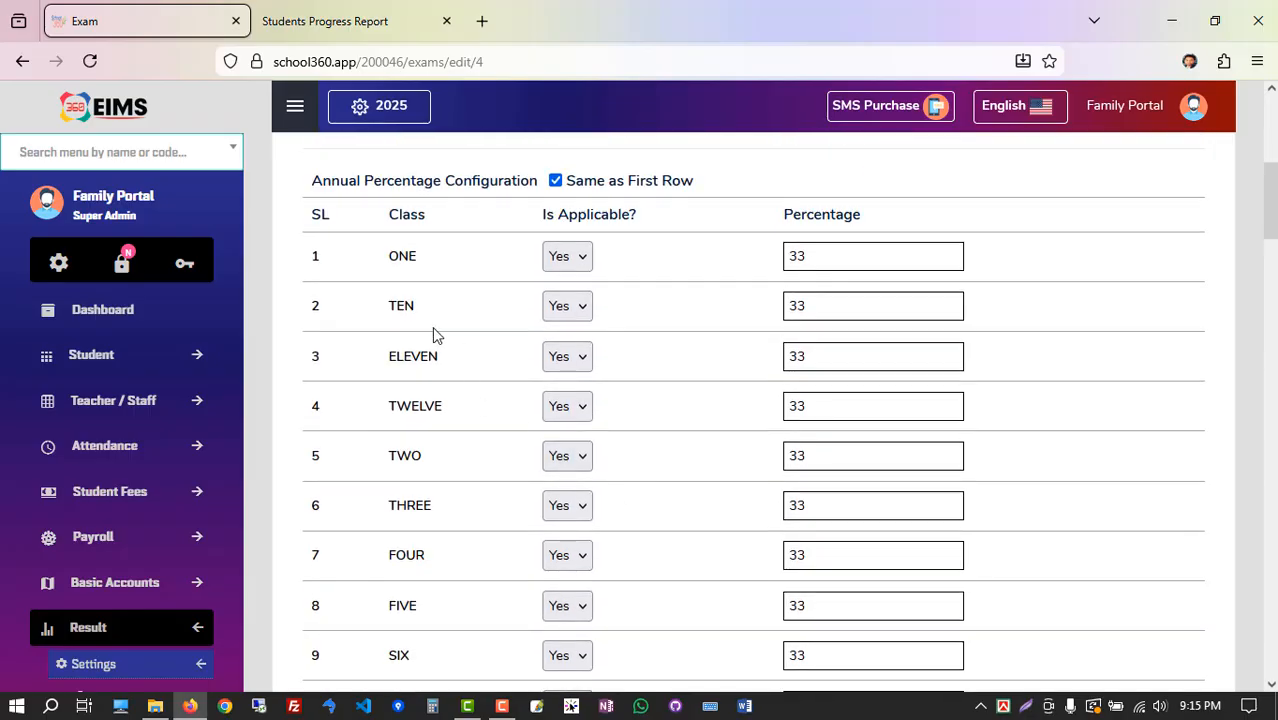
Mark classes TEN, ELEVEN and TWELVE as not applicable for the 2nd TERM EXAM and set their percentages to 0
left_click(567, 306)
left_click(560, 338)
left_click(556, 358)
left_click(562, 388)
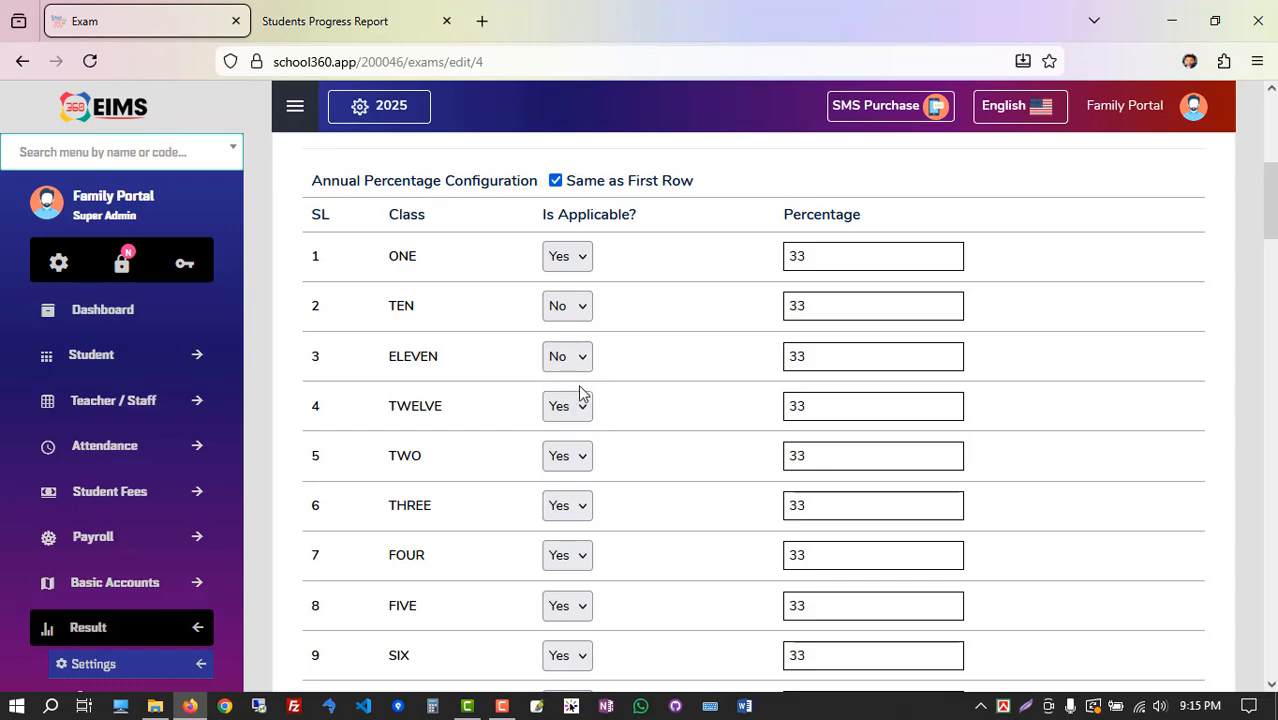
left_click(560, 410)
left_click(562, 436)
double_click(781, 305)
double_click(830, 352)
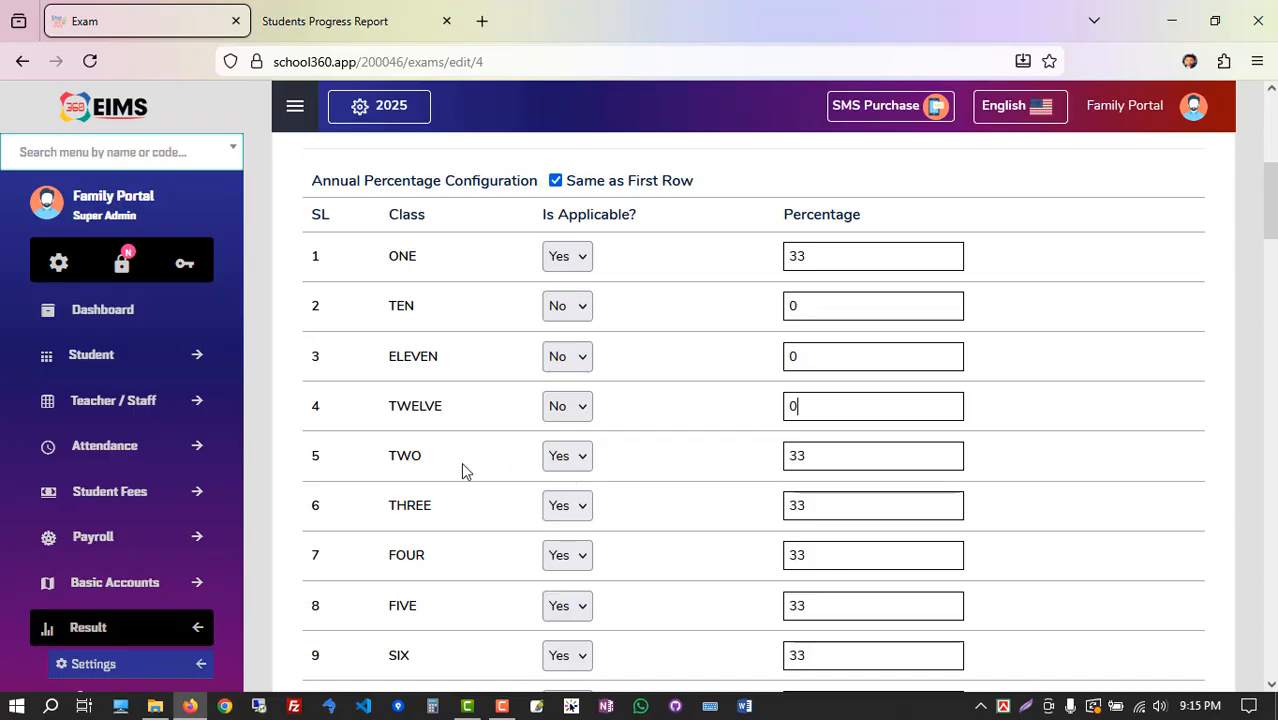
Clear class NINE's percentage and submit the 2nd TERM EXAM changes
scroll(461, 480, "down", 2)
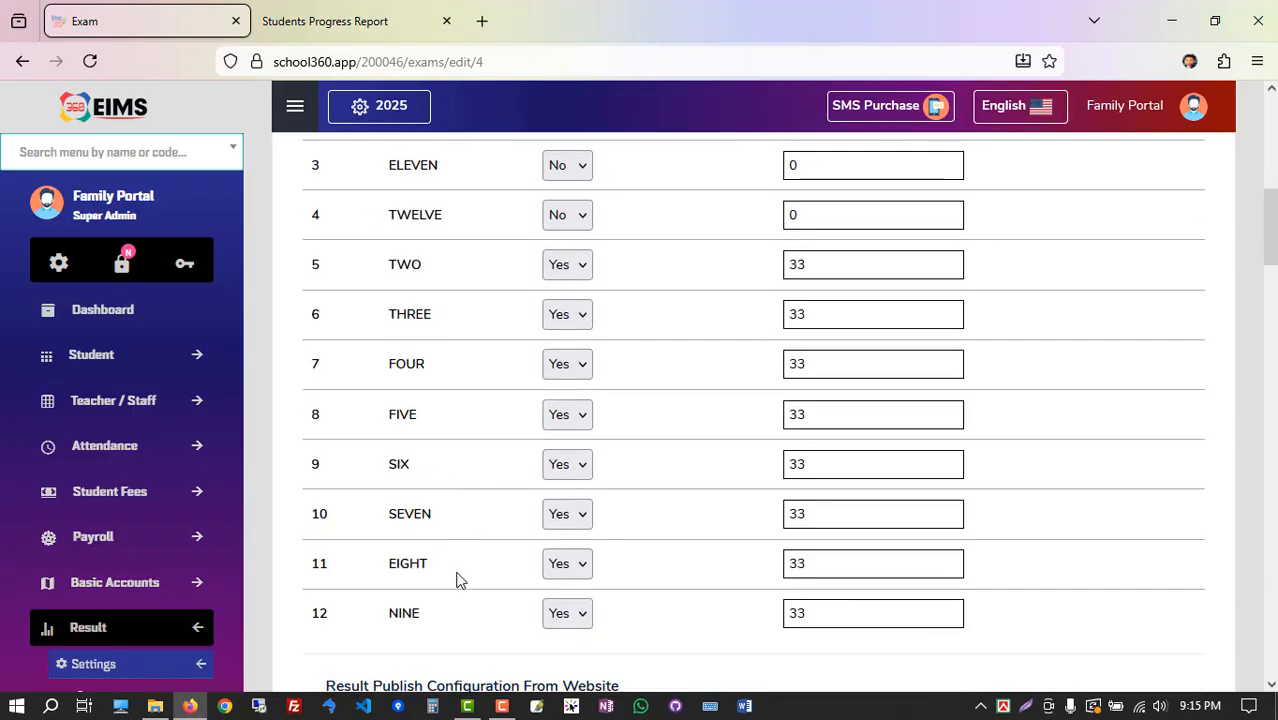
scroll(459, 580, "down", 1)
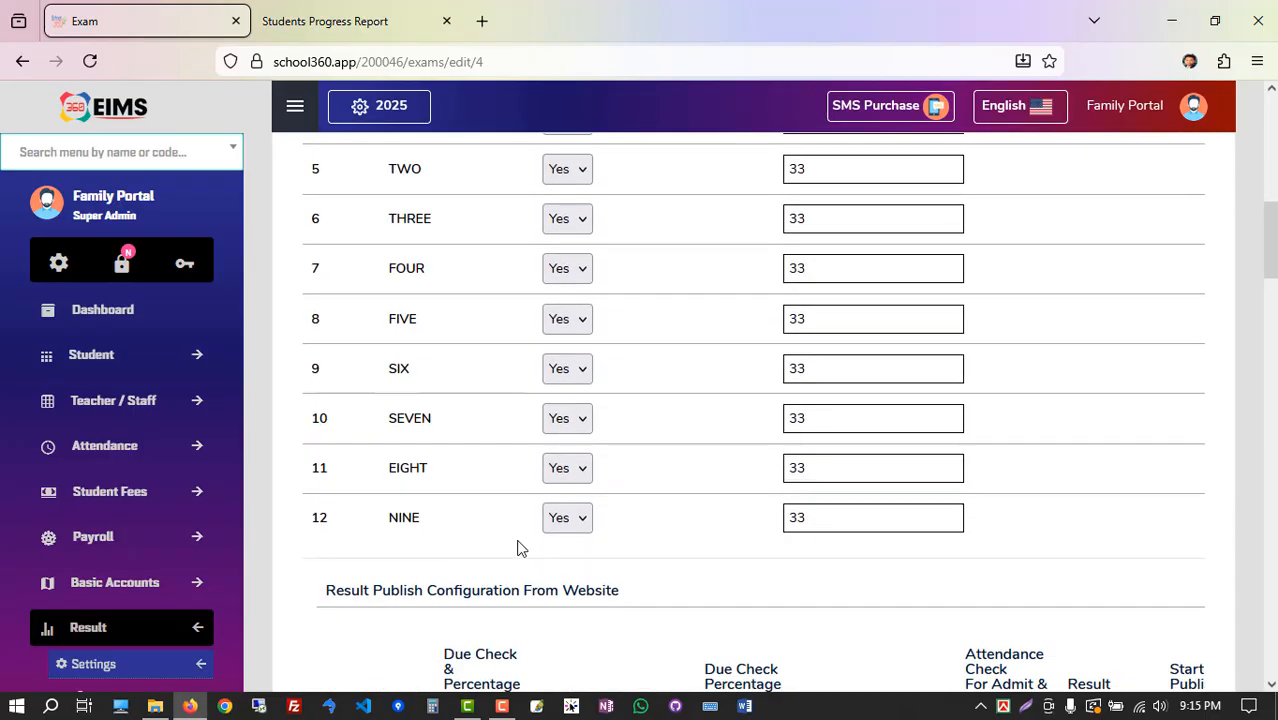
double_click(830, 522)
key("BackSpace")
scroll(735, 572, "down", 5)
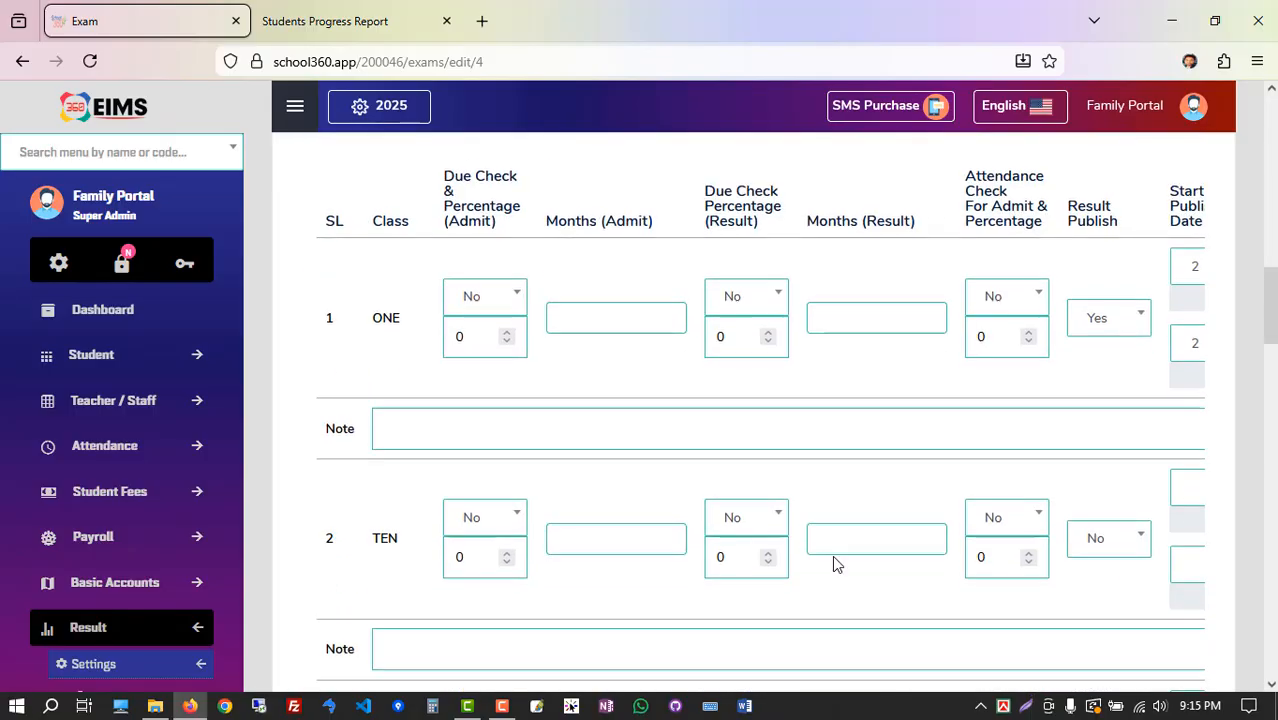
scroll(1120, 573, "down", 20)
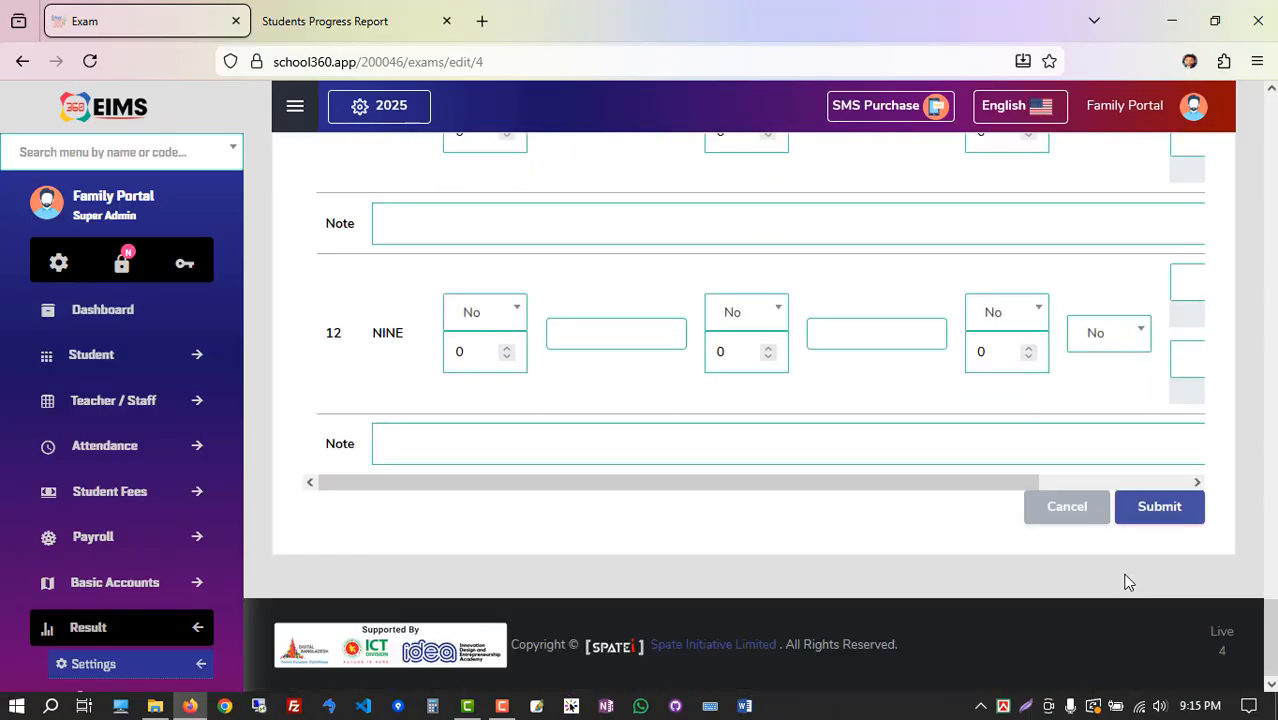
left_click(1135, 520)
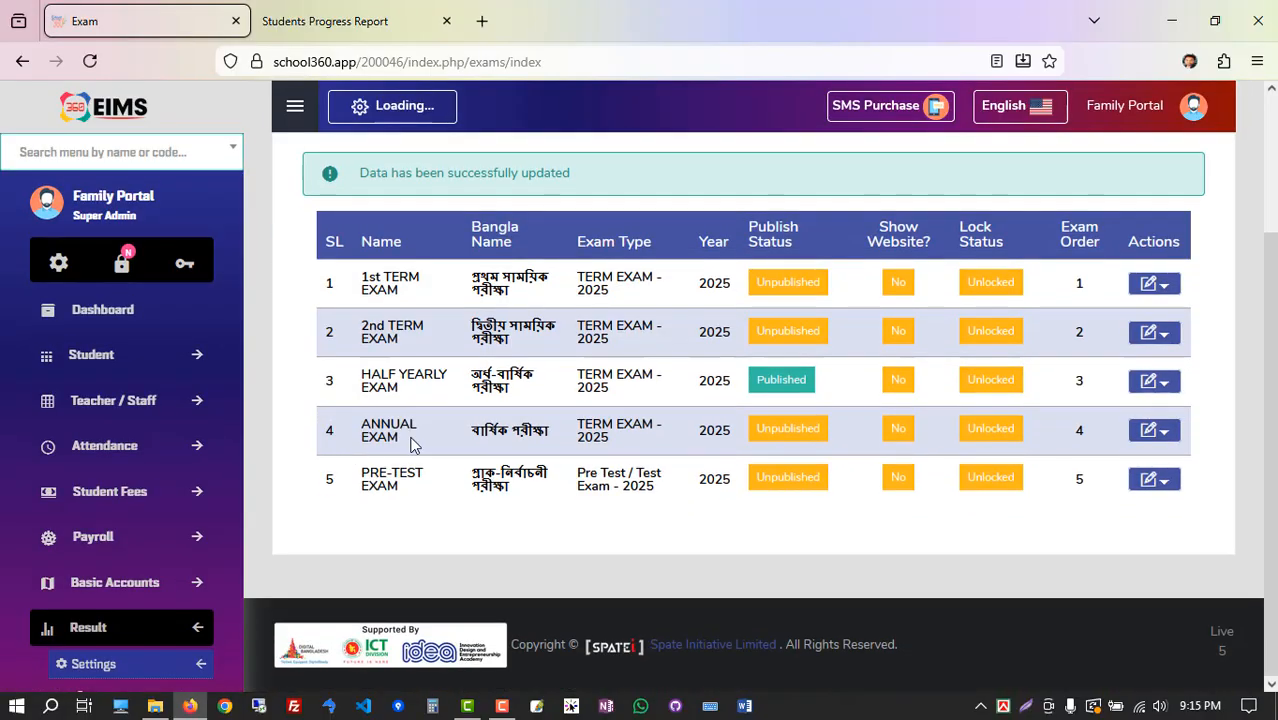
Open the ANNUAL EXAM record for editing and check its applicability for final calculation
left_click_drag(410, 444, 359, 424)
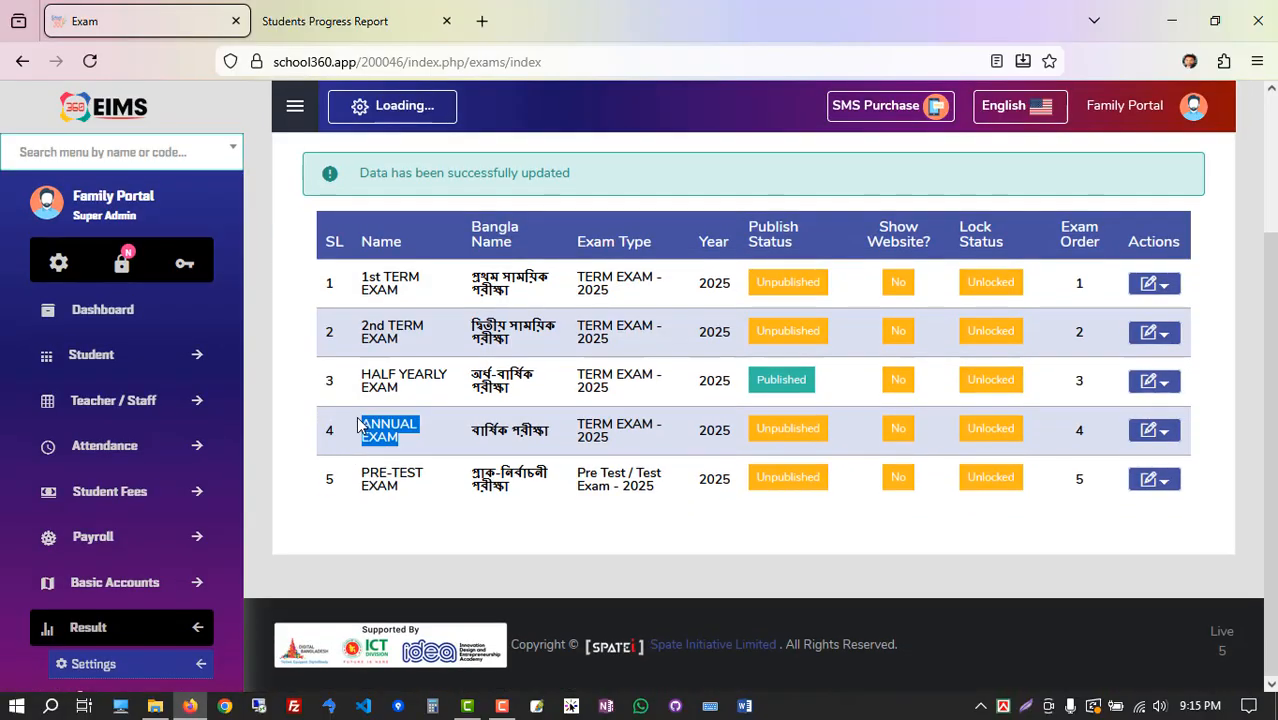
left_click(1156, 432)
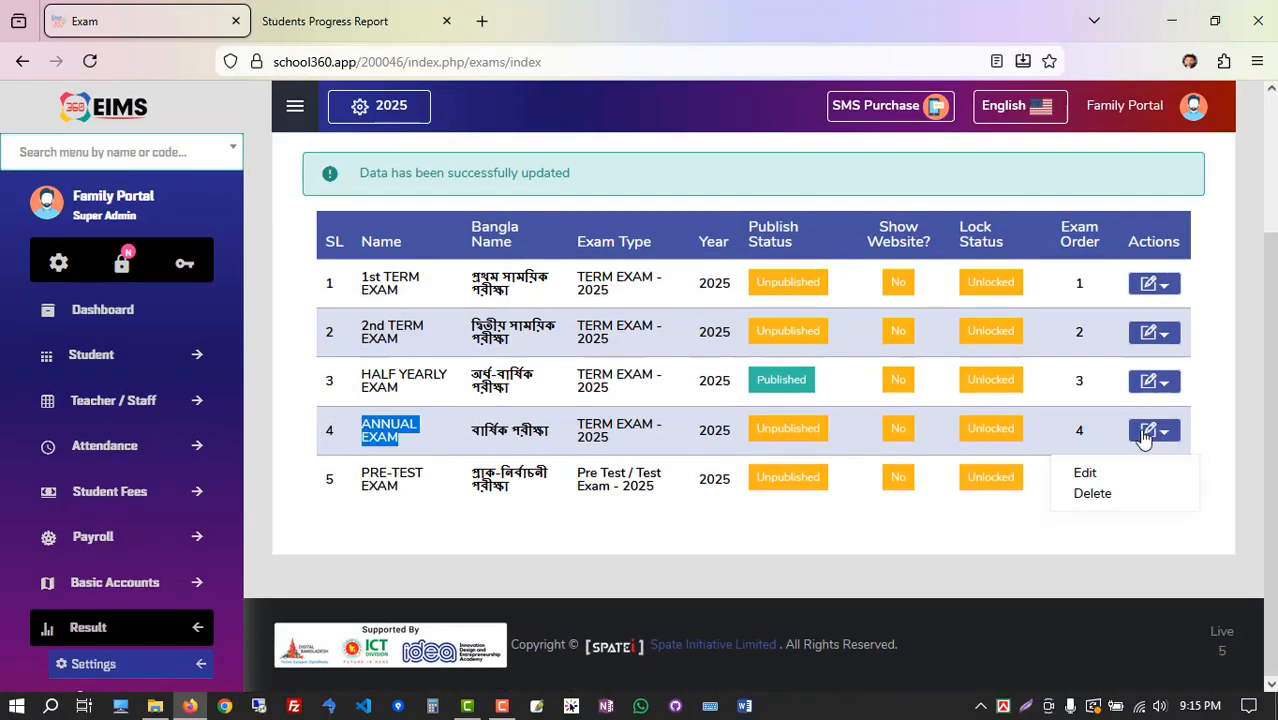
left_click(1088, 474)
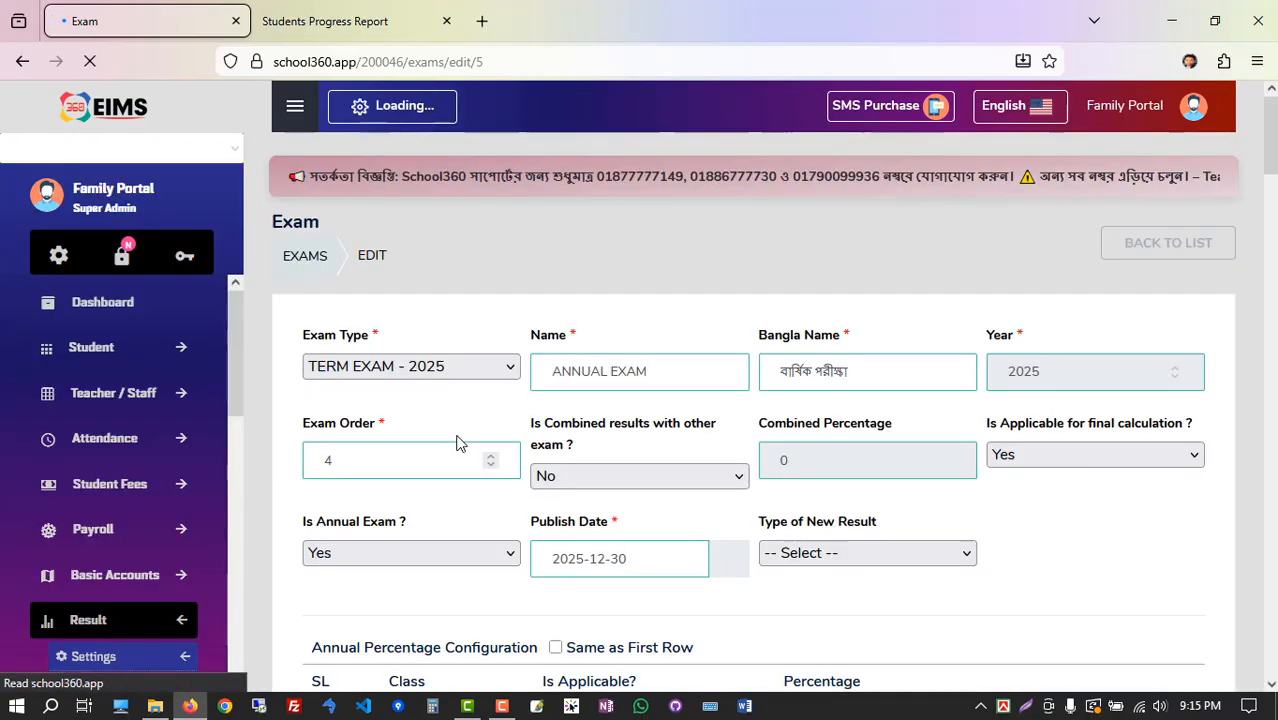
scroll(461, 430, "down", 2)
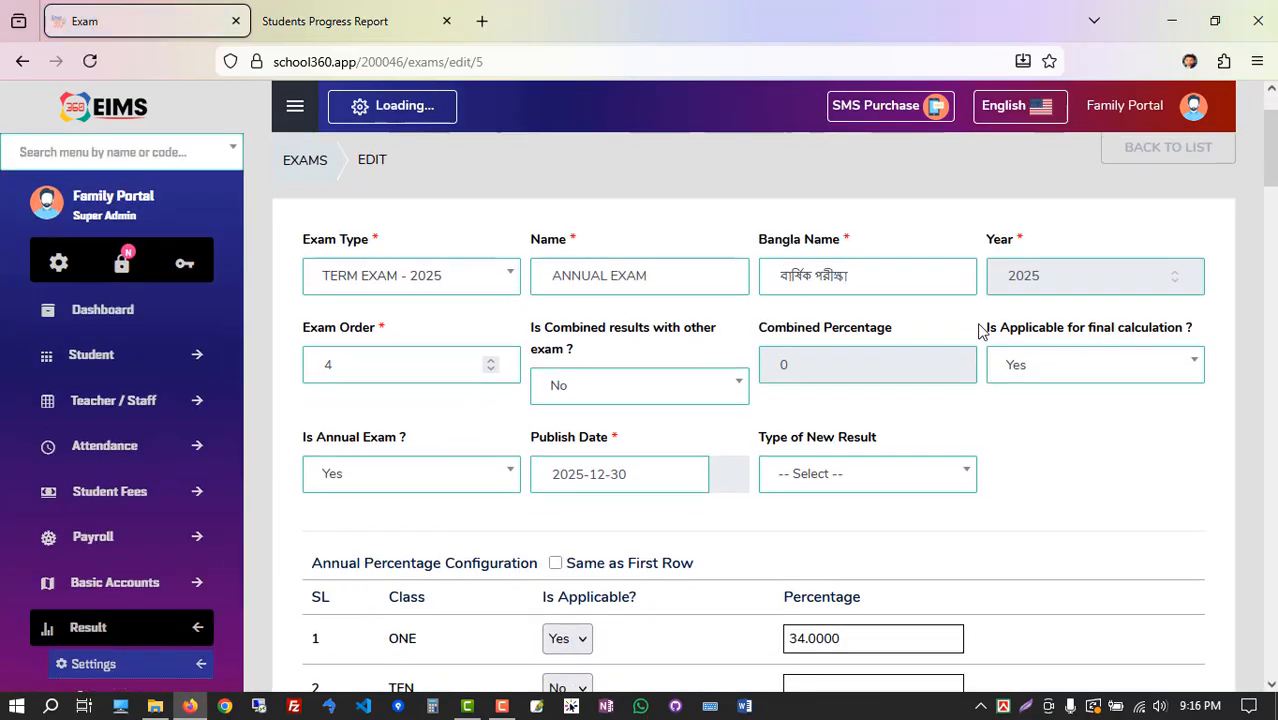
left_click_drag(980, 331, 1152, 330)
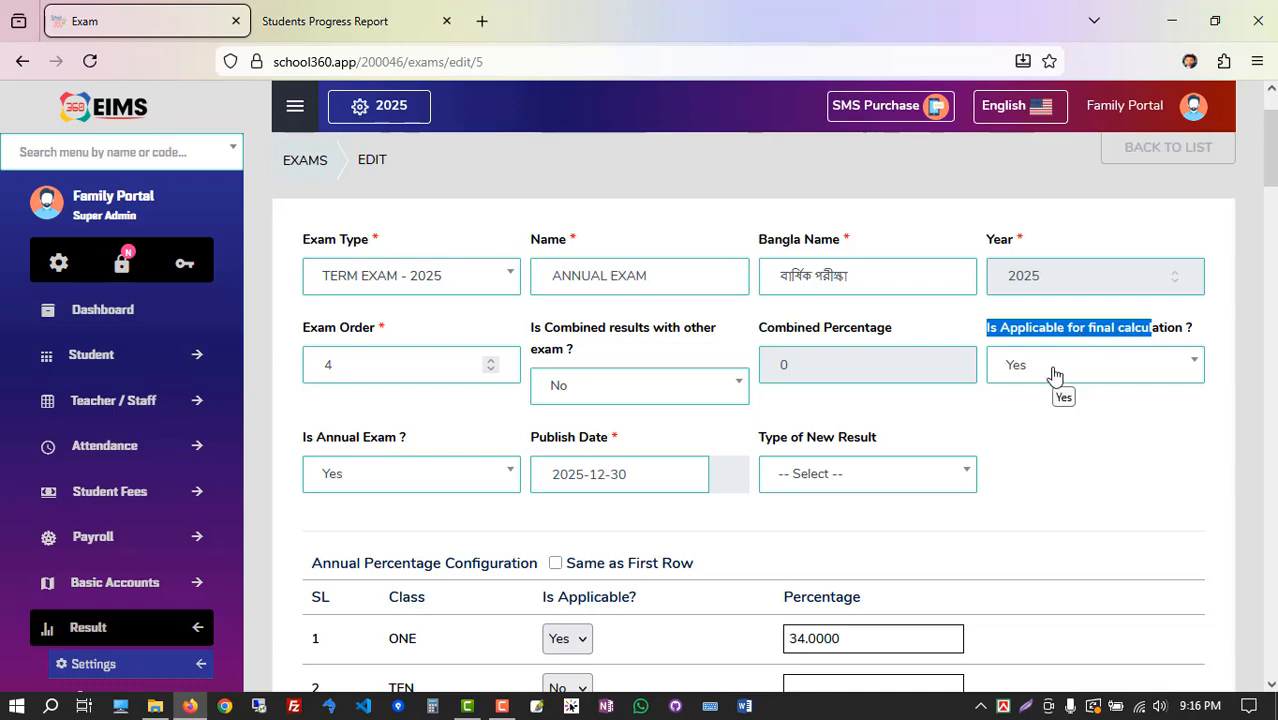
Choose Yes for both the final calculation applicability and the annual exam setting of the ANNUAL EXAM
scroll(430, 310, "up", 2)
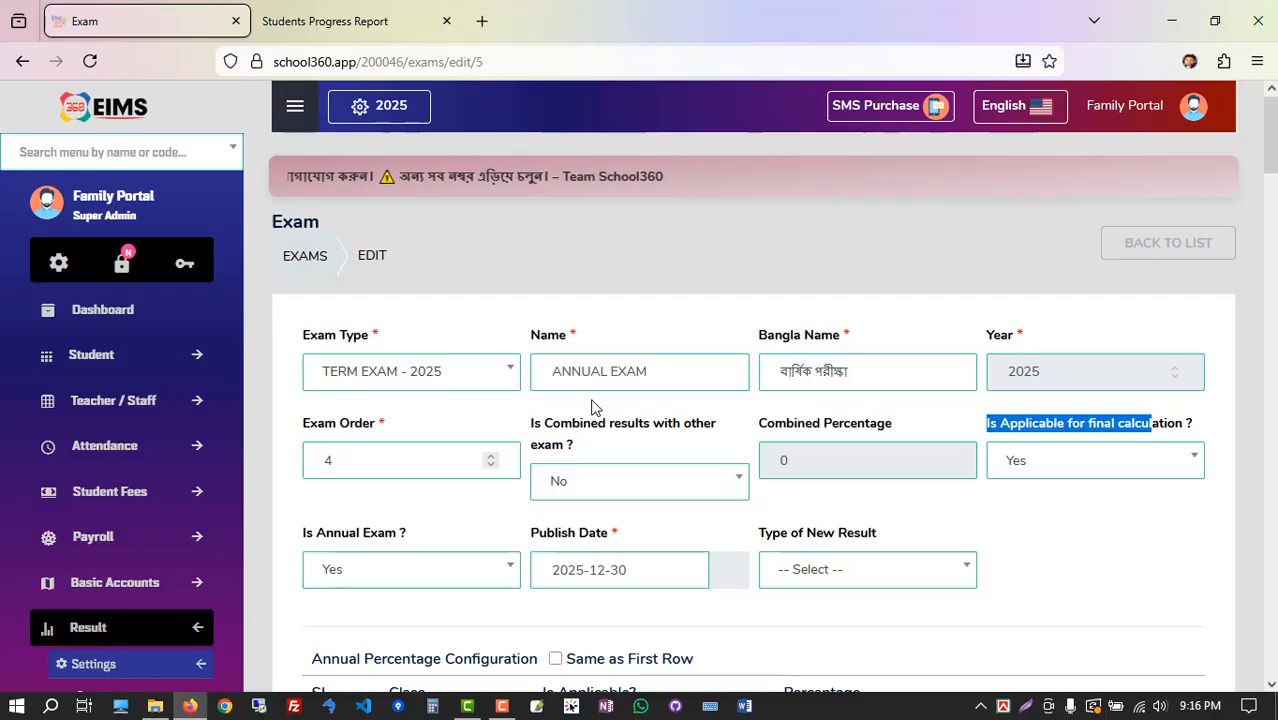
left_click(1034, 468)
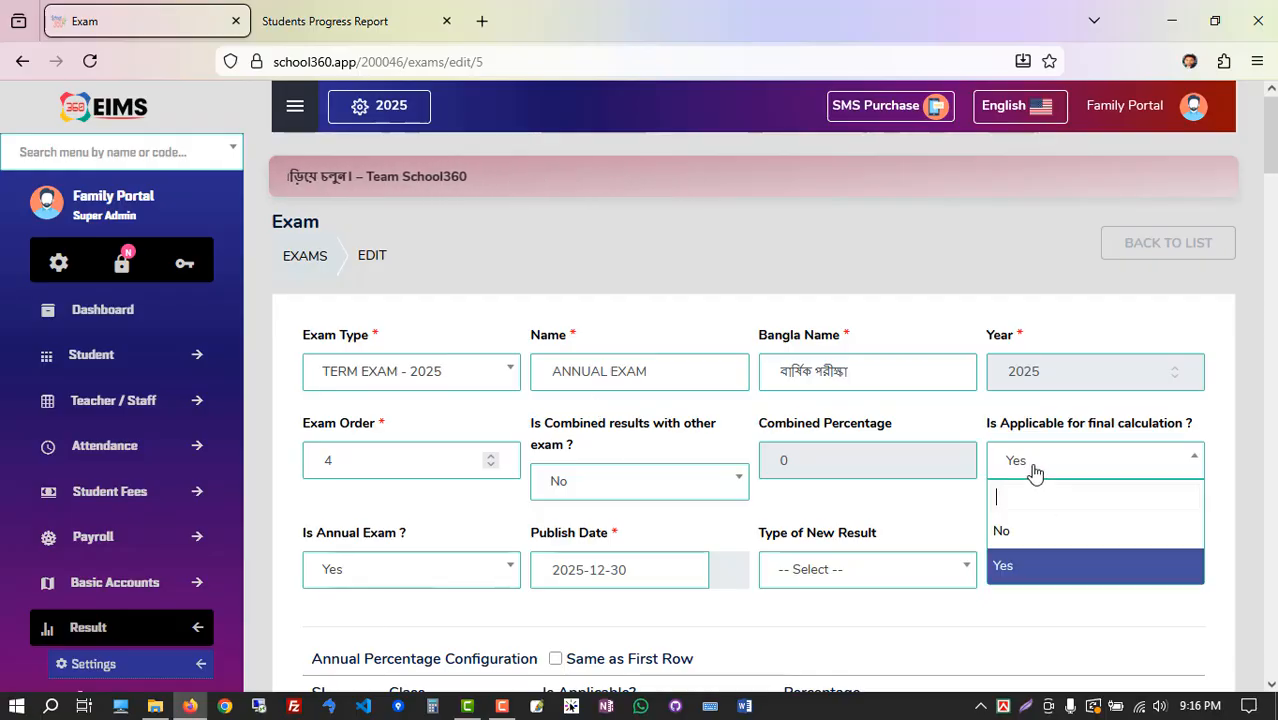
left_click(1004, 565)
scroll(400, 460, "down", 3)
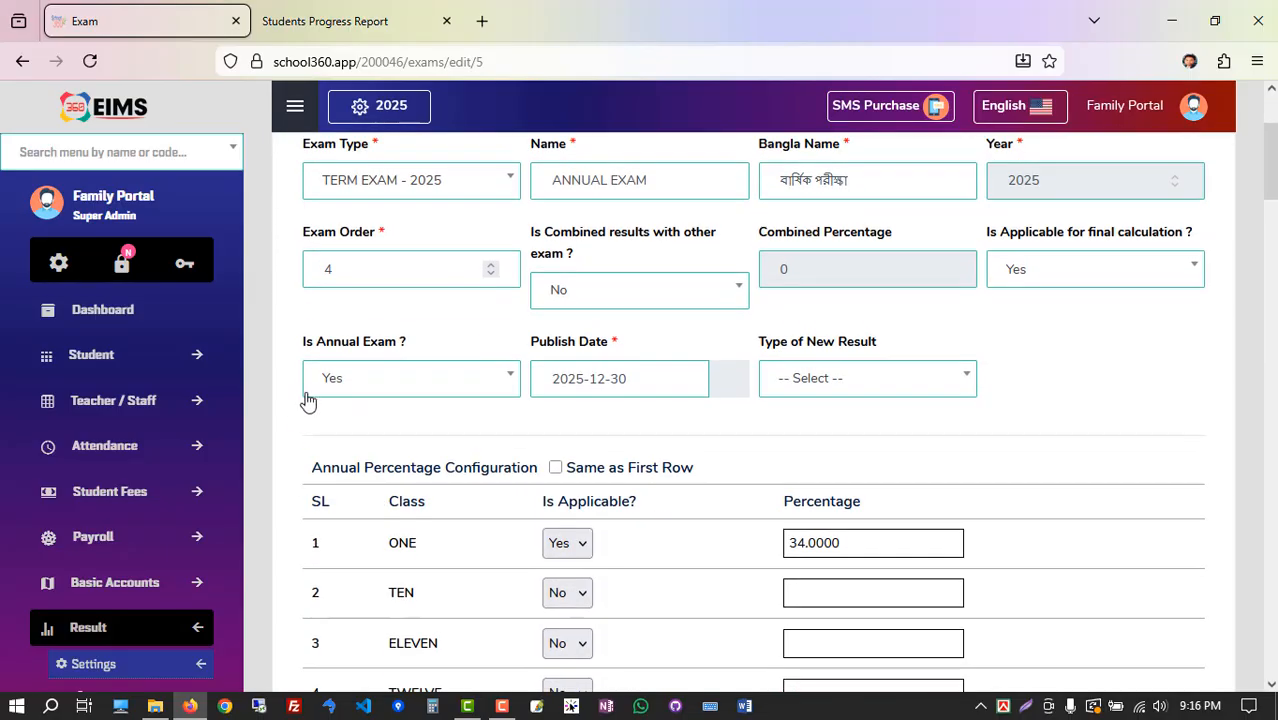
left_click(364, 390)
left_click(337, 488)
Copy the first row's applicability and 34 percentage to every class of the ANNUAL EXAM
scroll(416, 441, "down", 1)
scroll(760, 400, "down", 1)
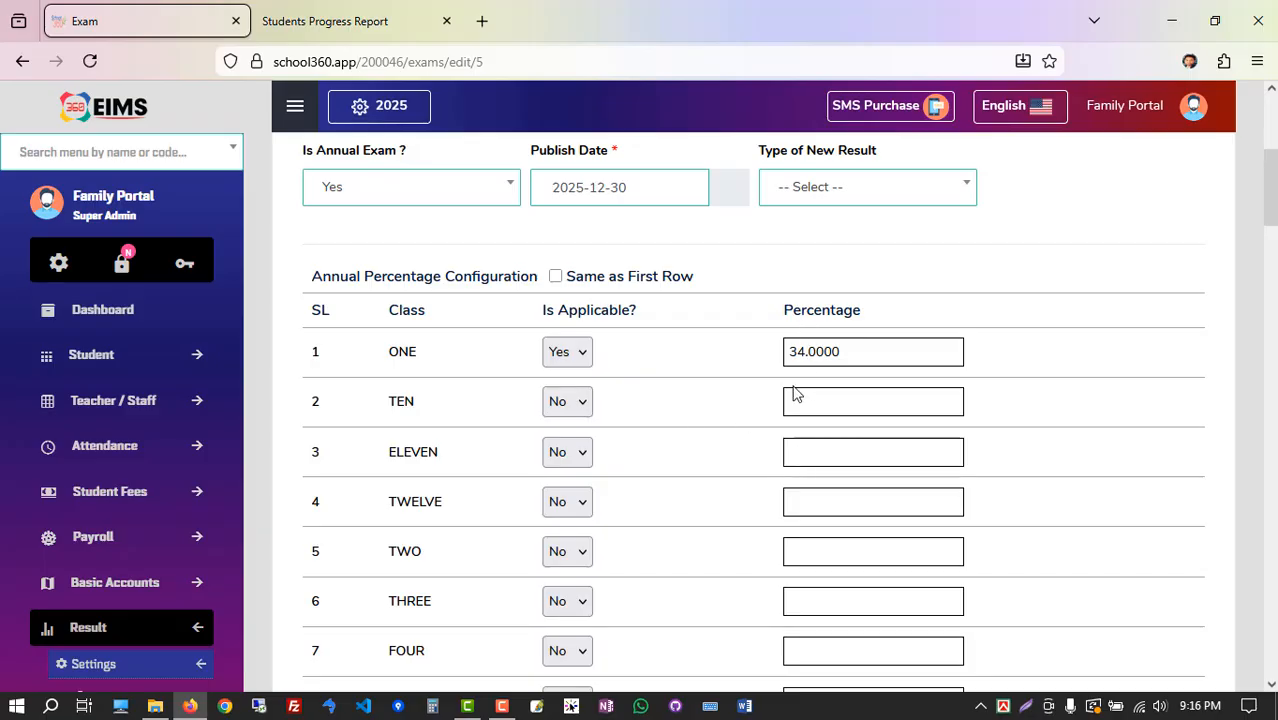
left_click_drag(869, 347, 706, 357)
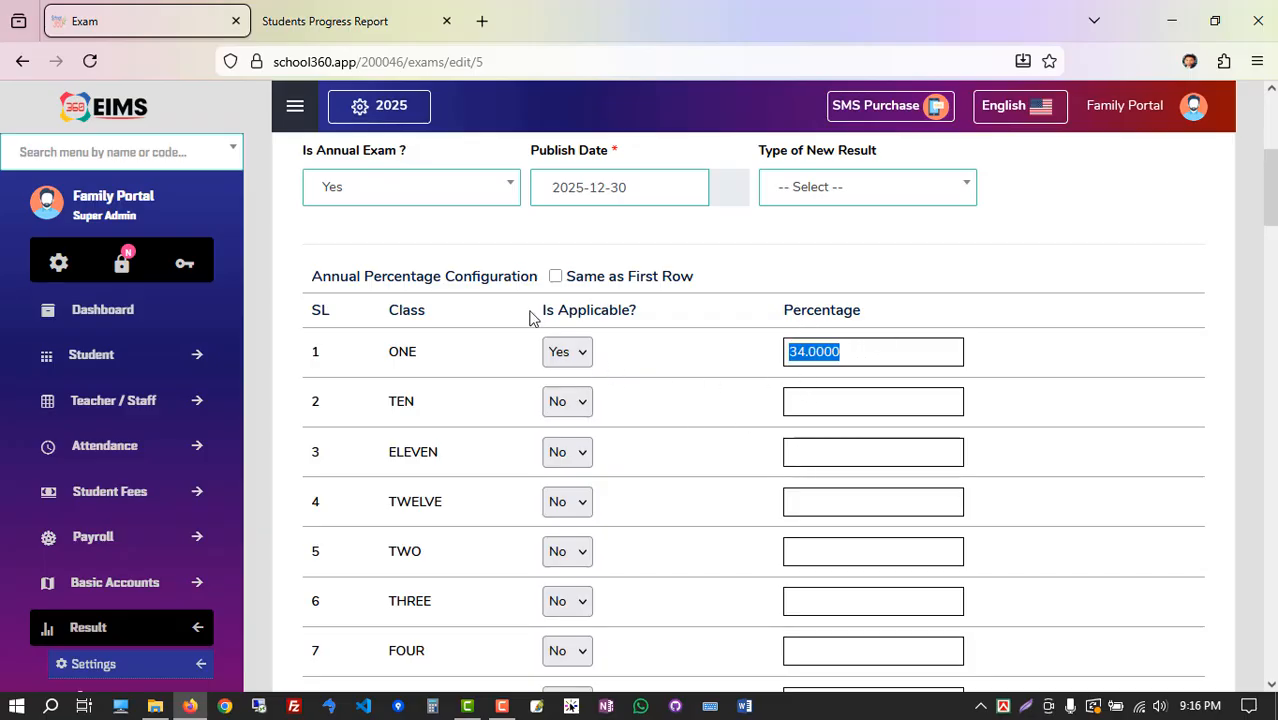
left_click(556, 277)
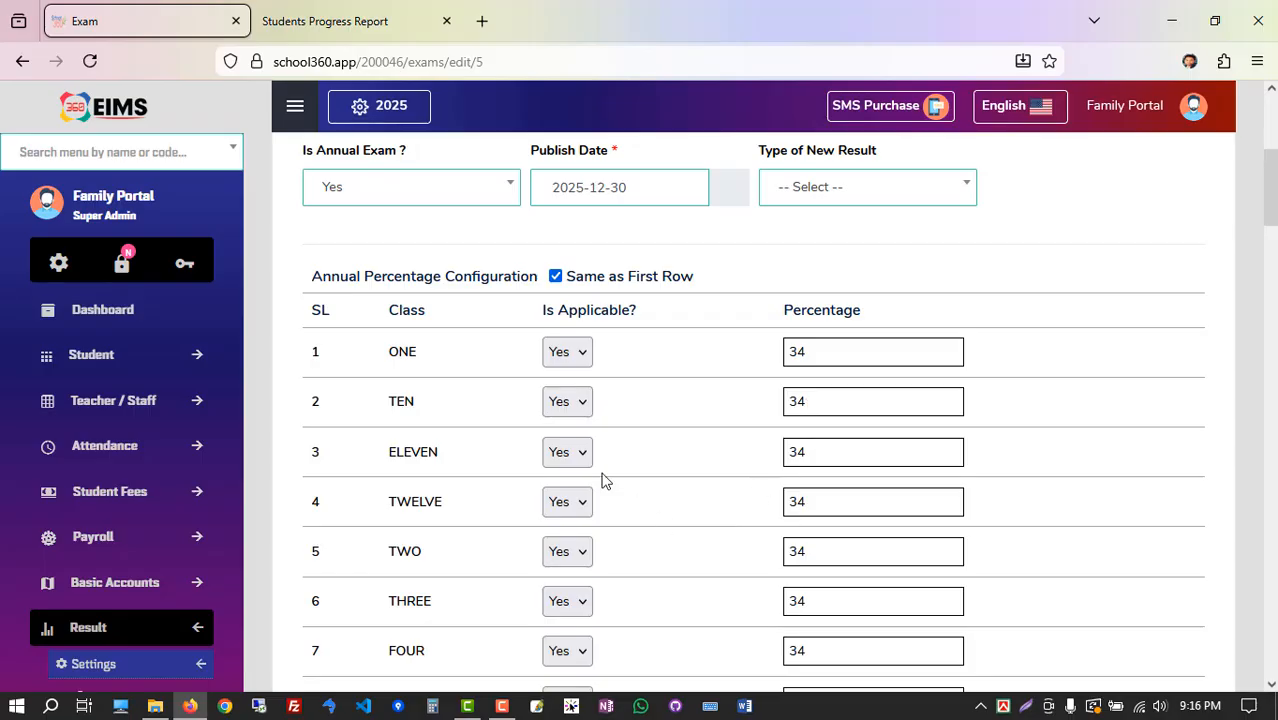
Mark classes TEN, ELEVEN, TWELVE and NINE as not applicable in the ANNUAL EXAM's annual percentage configuration
left_click(562, 408)
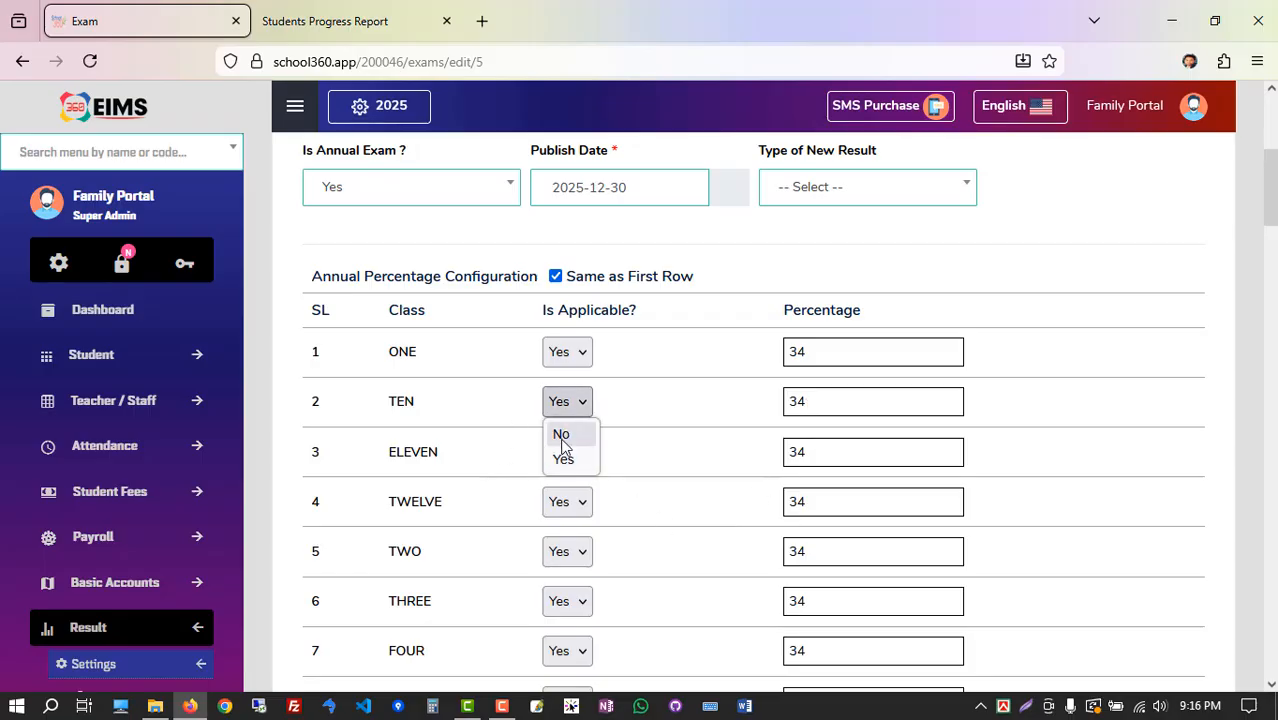
left_click(559, 435)
left_click(568, 454)
left_click(562, 485)
scroll(640, 440, "down", 2)
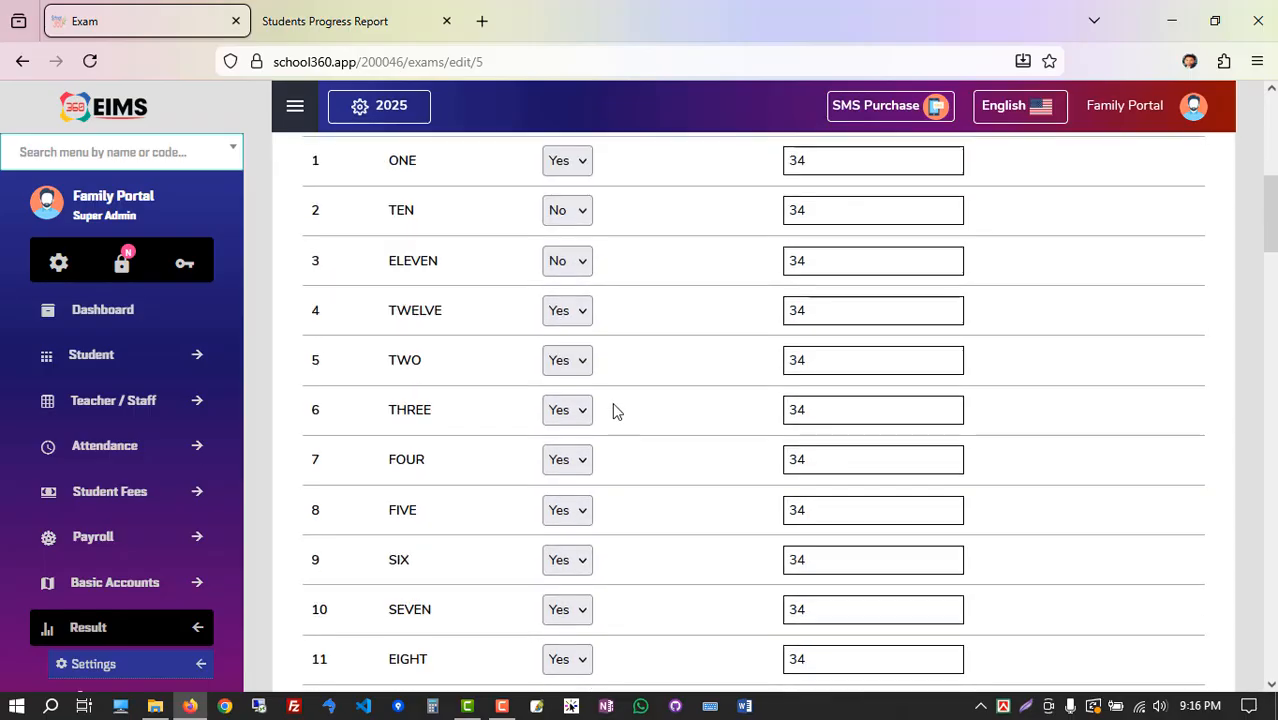
left_click(580, 316)
left_click(562, 343)
scroll(485, 386, "down", 3)
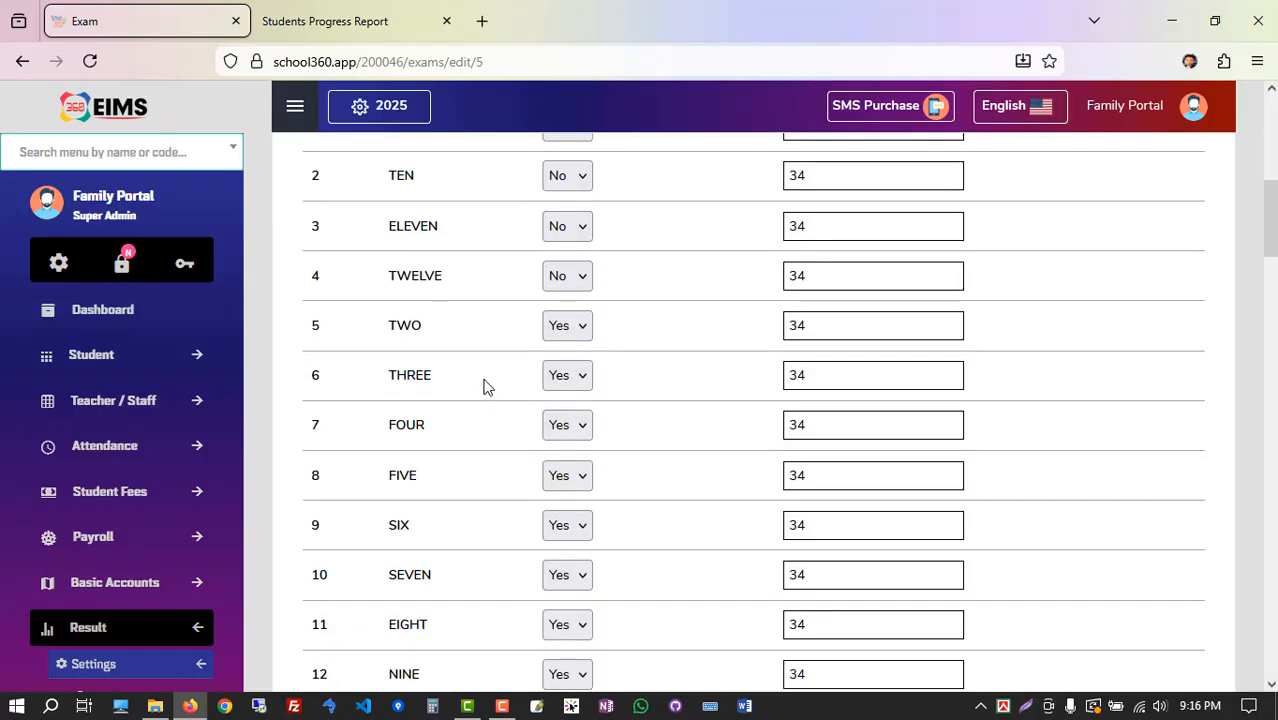
left_click(578, 424)
left_click(577, 431)
Submit the ANNUAL EXAM changes
scroll(665, 448, "down", 20)
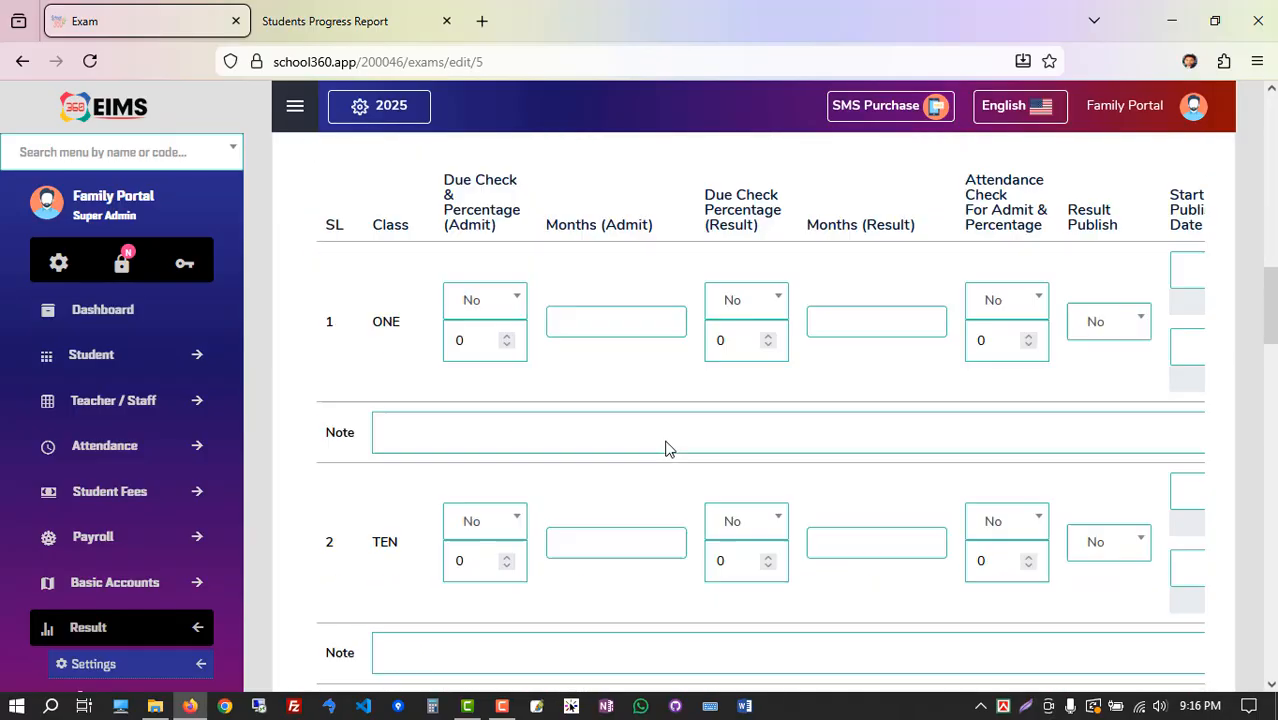
scroll(717, 464, "down", 5)
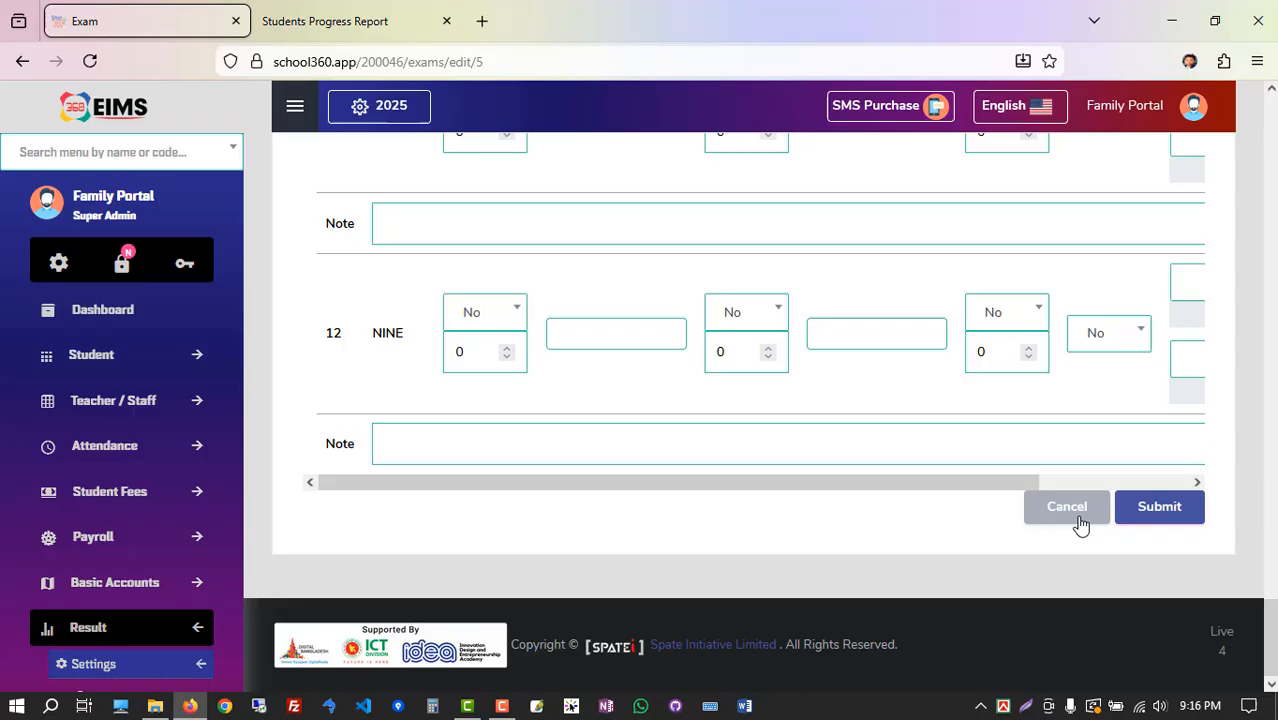
left_click(1157, 506)
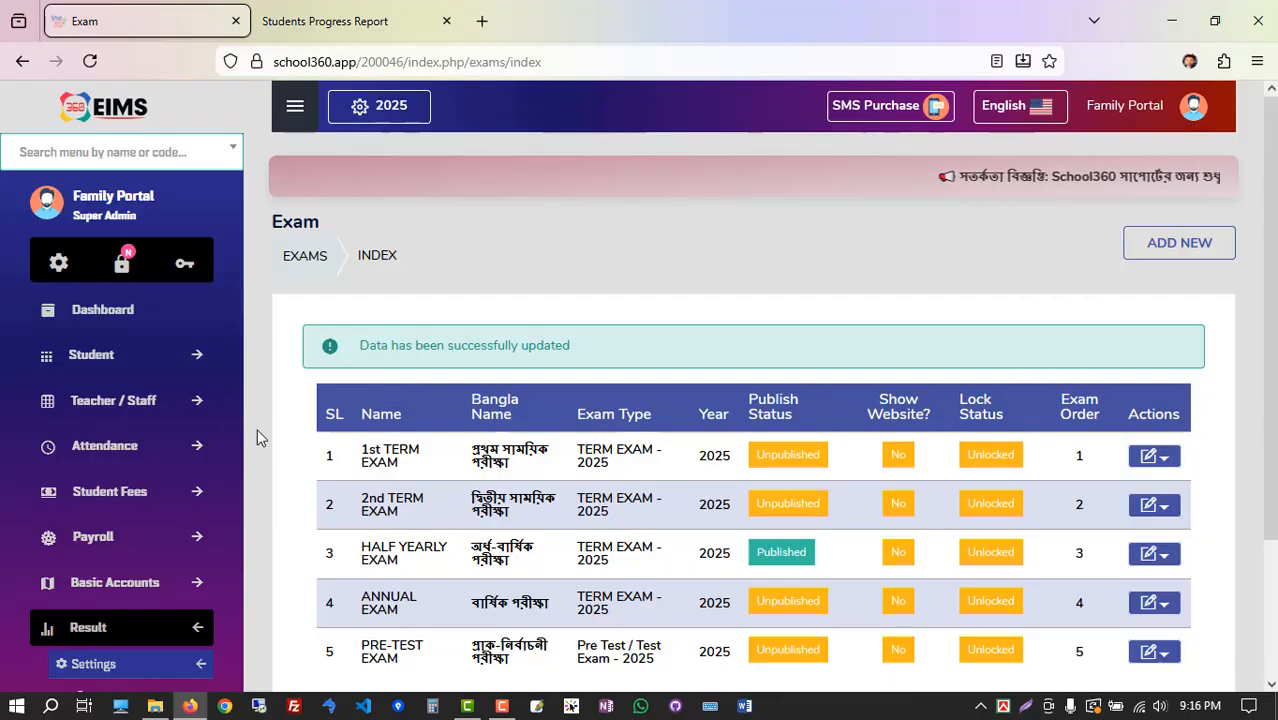
Open the Marksheet Design page from the design section of the general settings
scroll(210, 480, "down", 3)
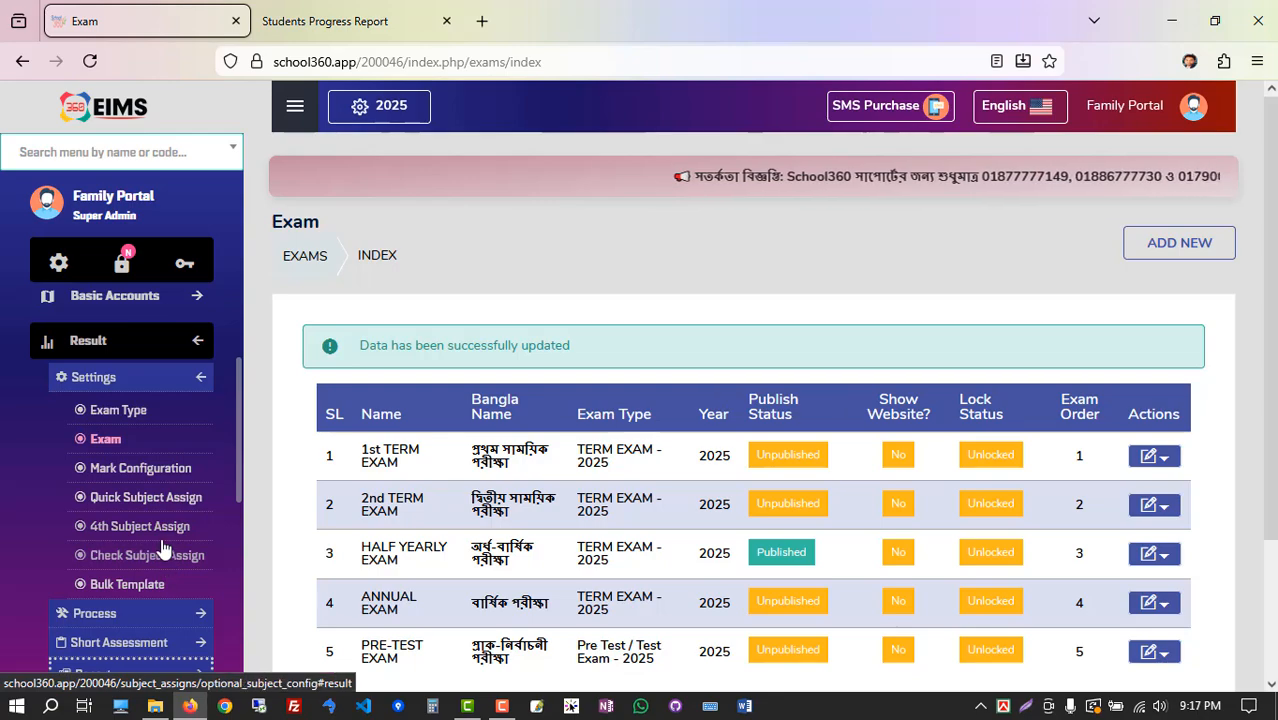
scroll(162, 547, "down", 2)
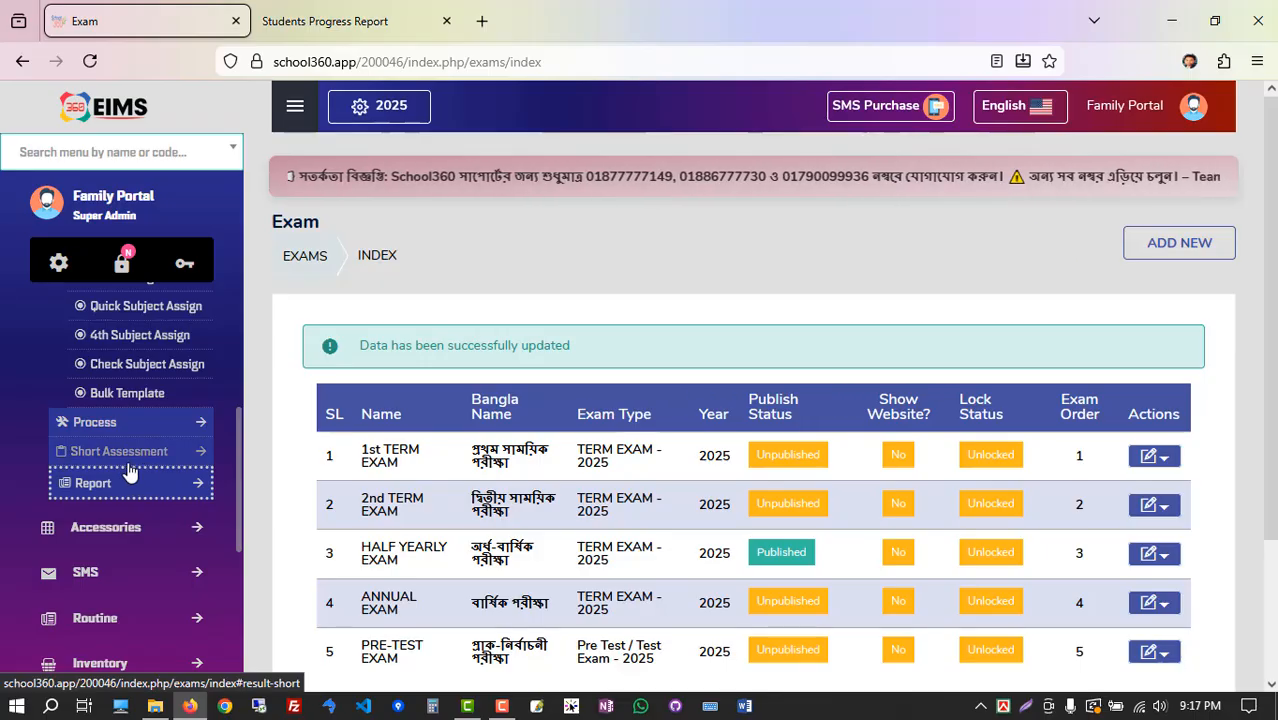
scroll(128, 470, "down", 10)
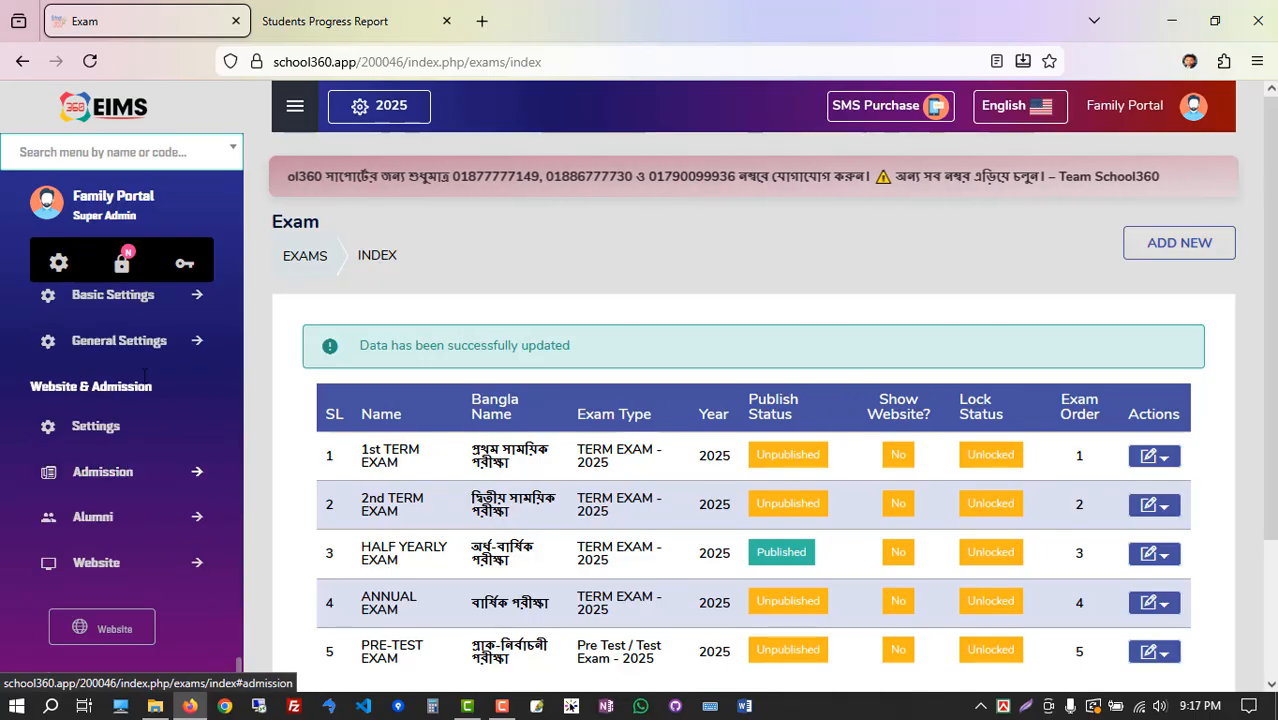
left_click(123, 342)
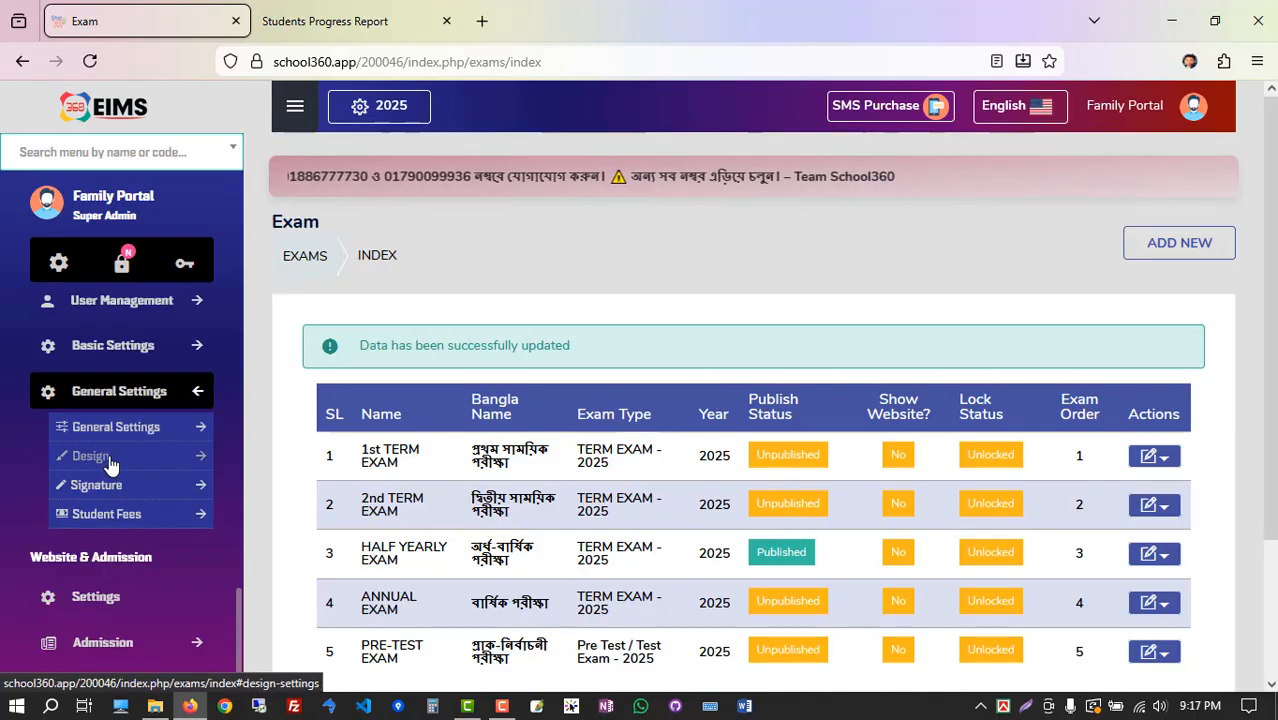
left_click(108, 461)
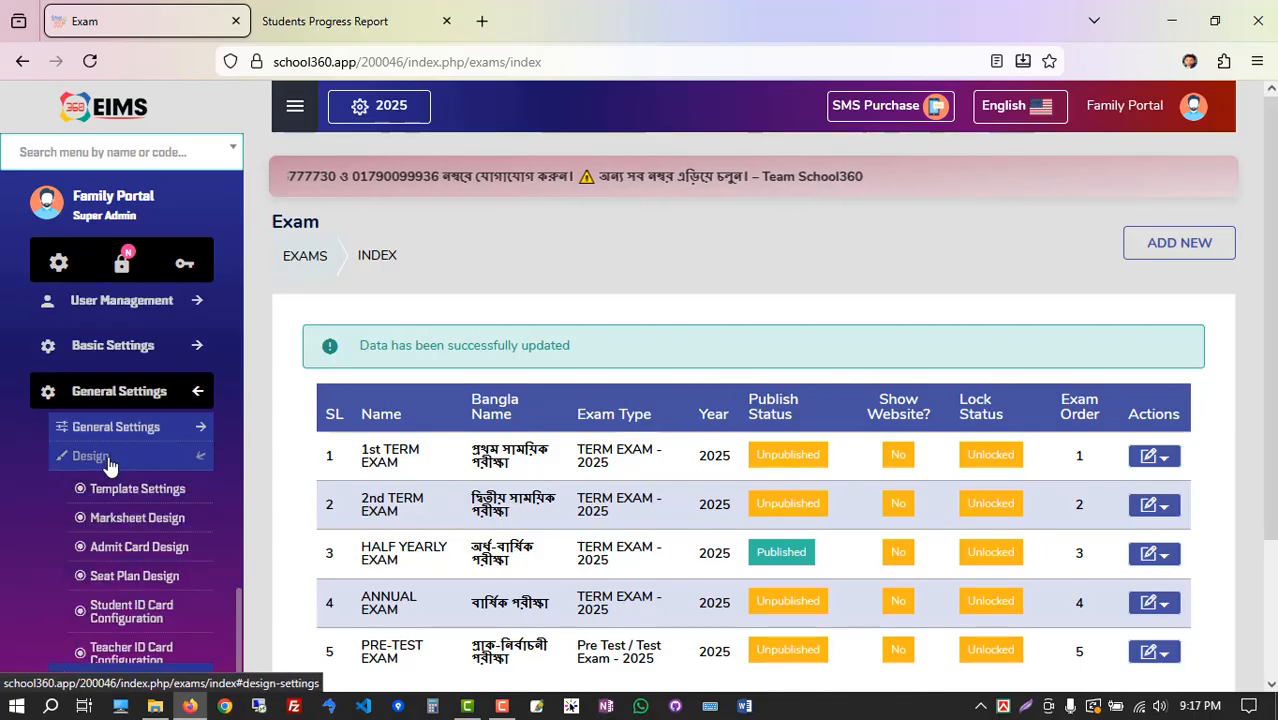
left_click(146, 529)
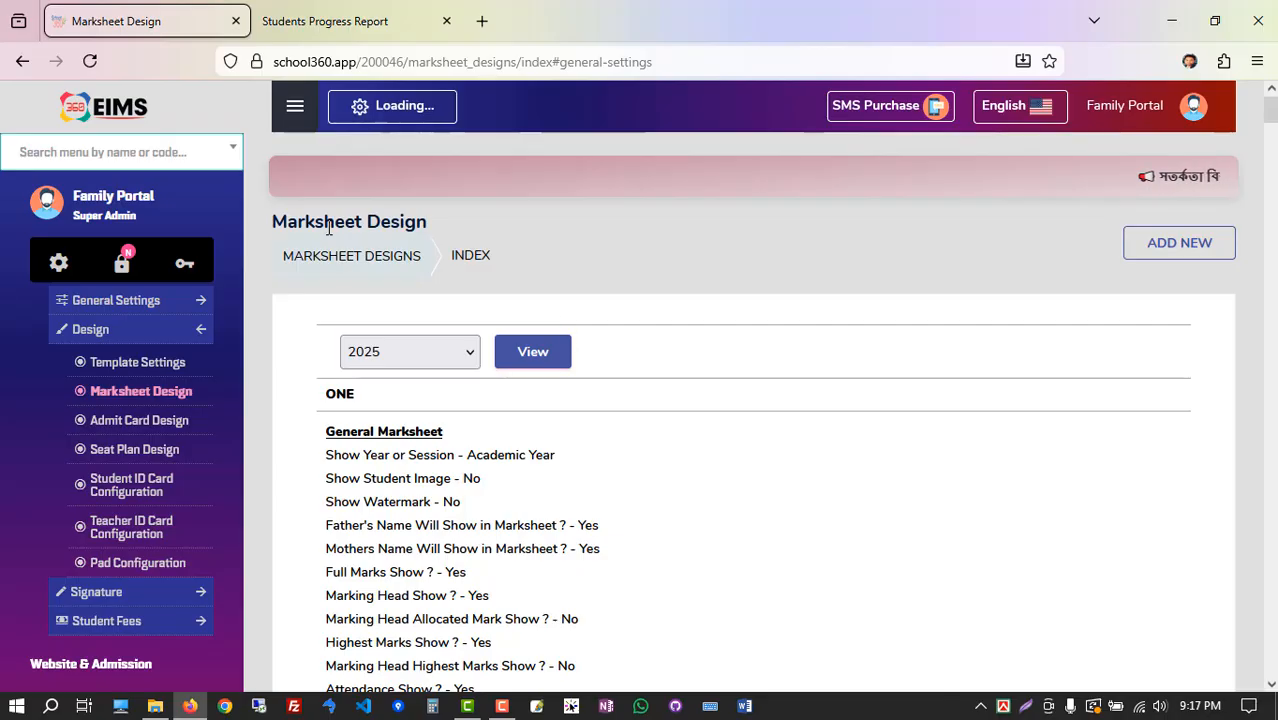
left_click_drag(328, 229, 503, 238)
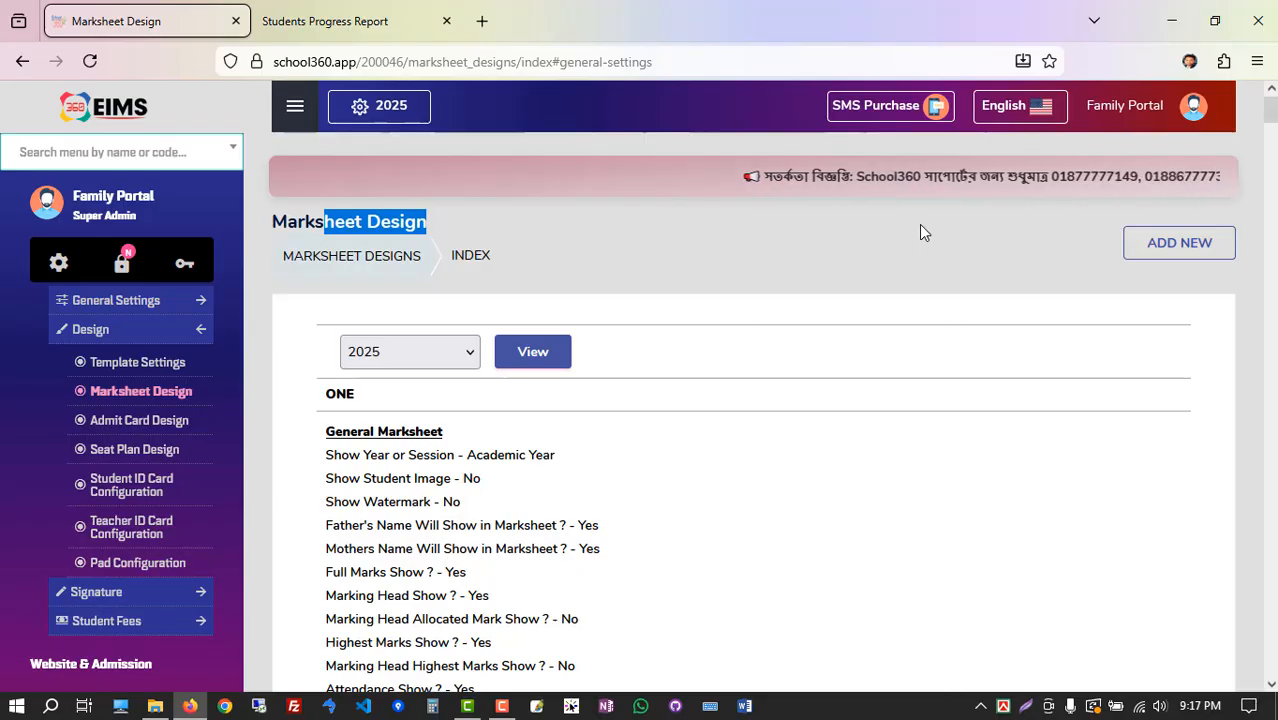
Start a new marksheet design for year 2025, class ONE, with the type Grand Final Marksheet
left_click(1158, 245)
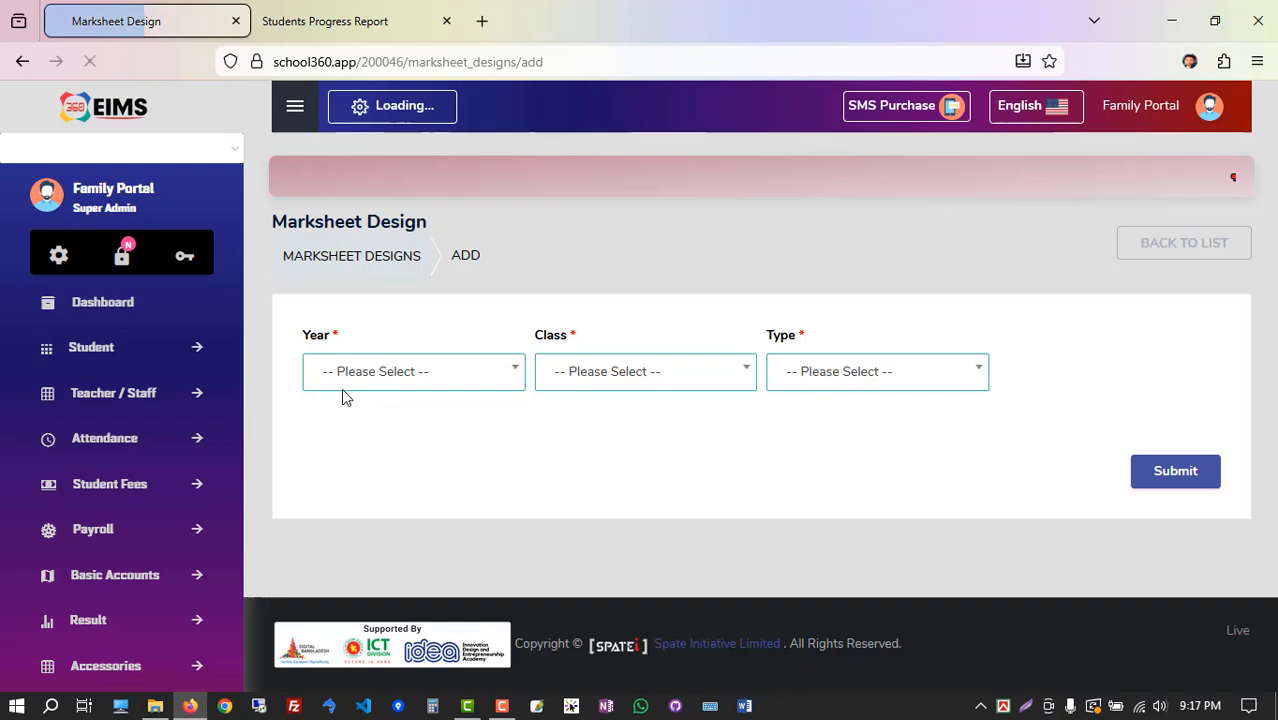
left_click(343, 378)
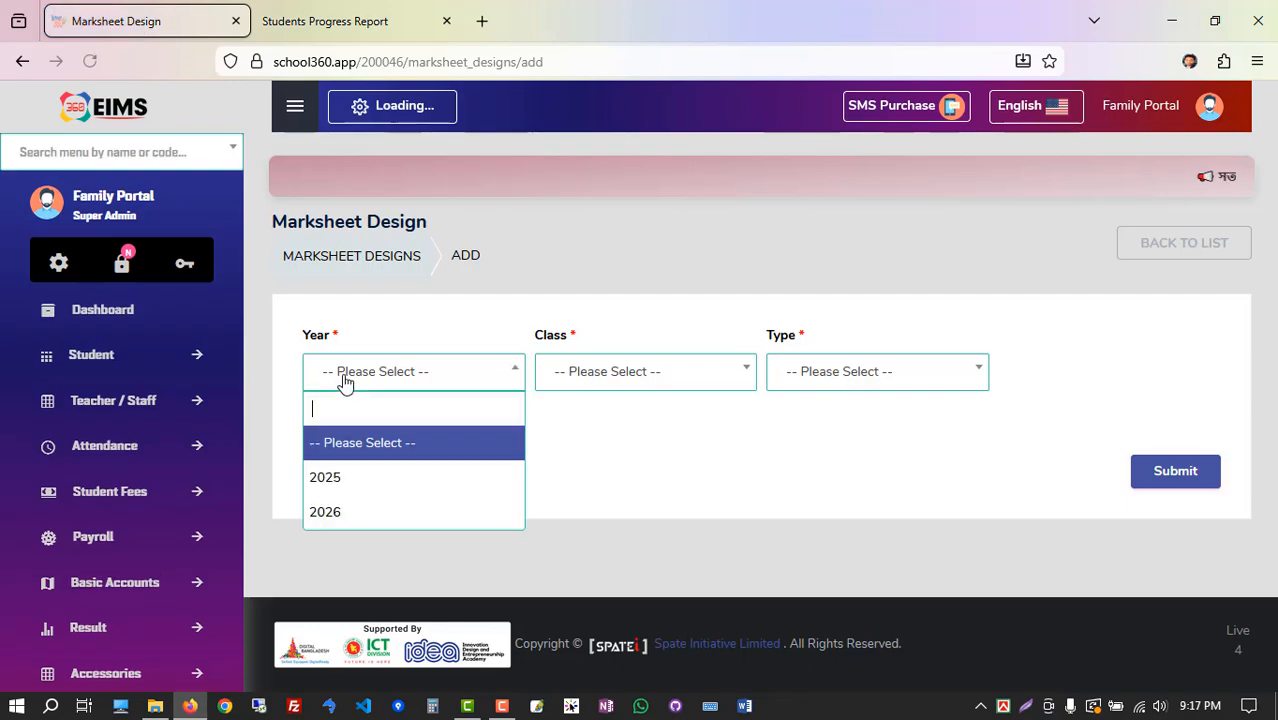
left_click(343, 488)
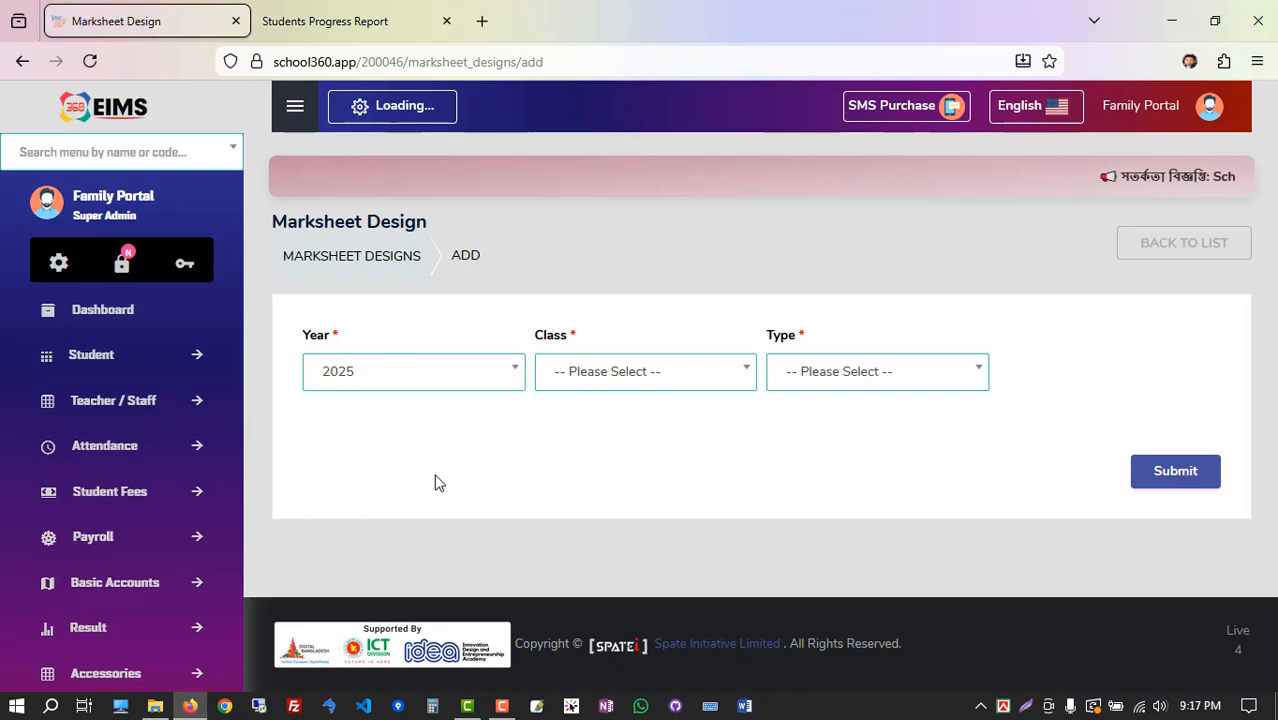
left_click(605, 385)
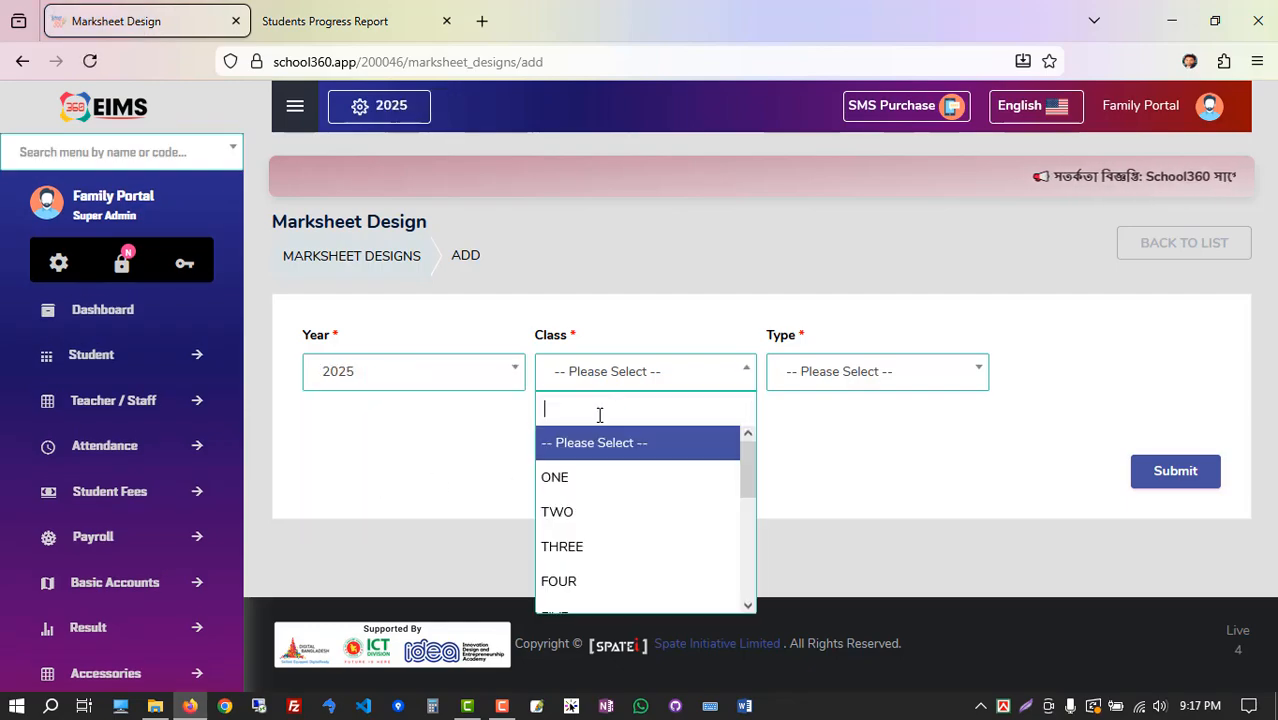
left_click(585, 479)
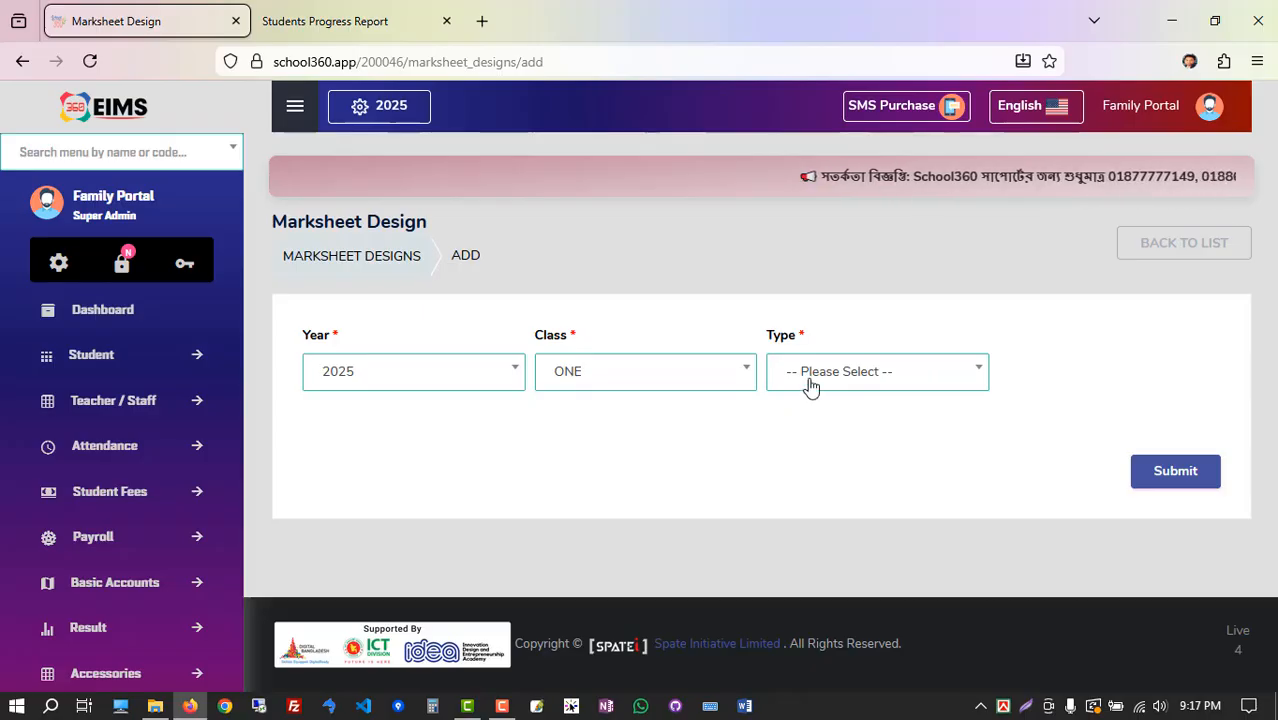
left_click(805, 379)
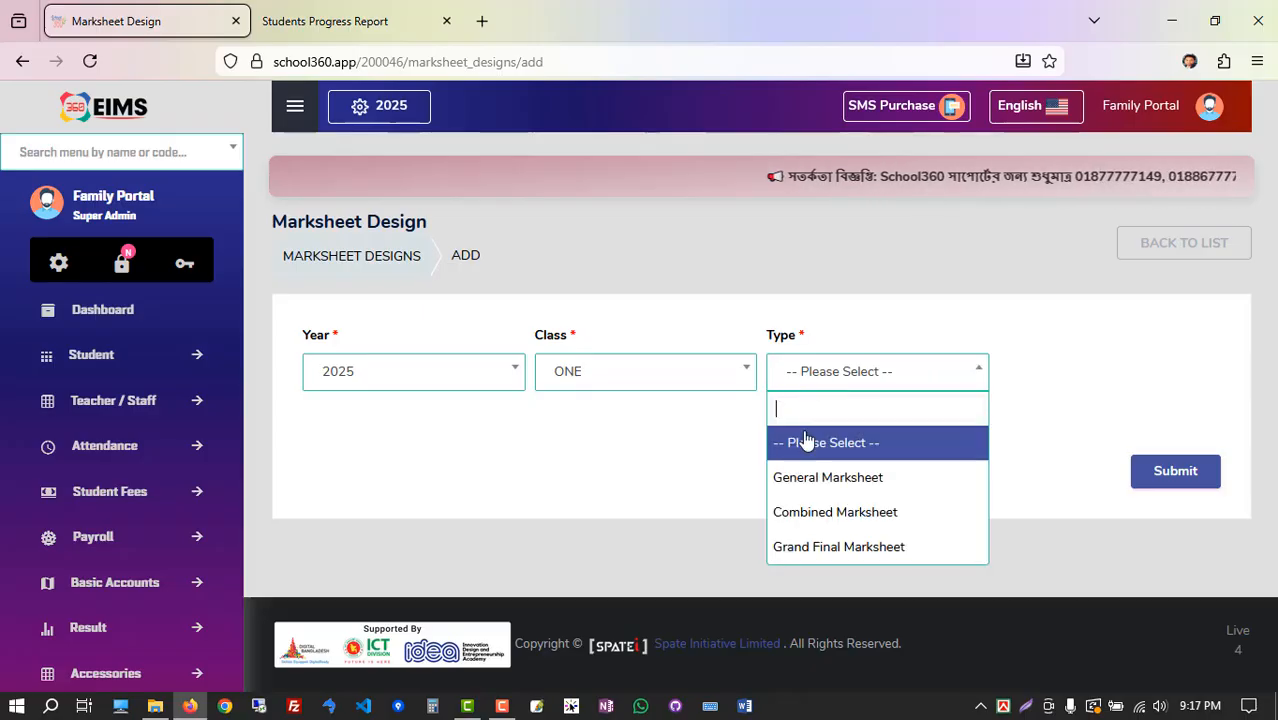
left_click(860, 552)
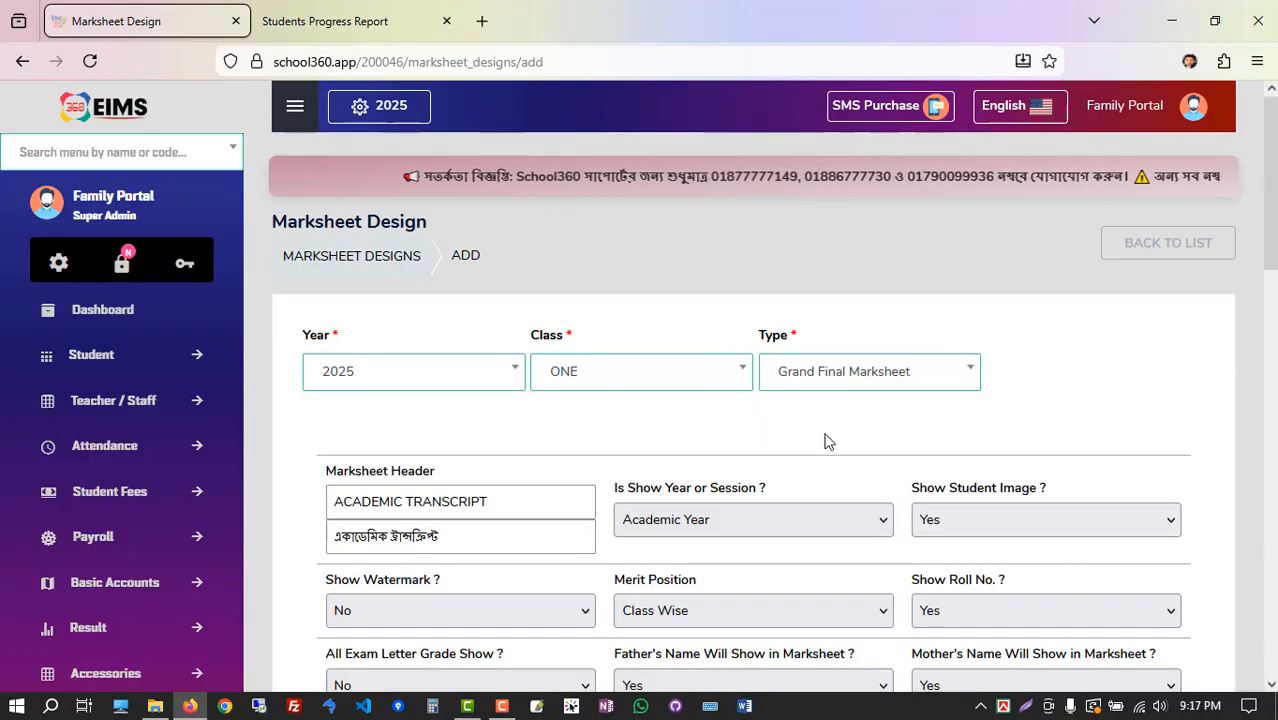
Review the Grand Final Marksheet's header texts, the Merit Position options and the display settings down to the Template Category
scroll(821, 425, "down", 3)
scroll(797, 418, "up", 2)
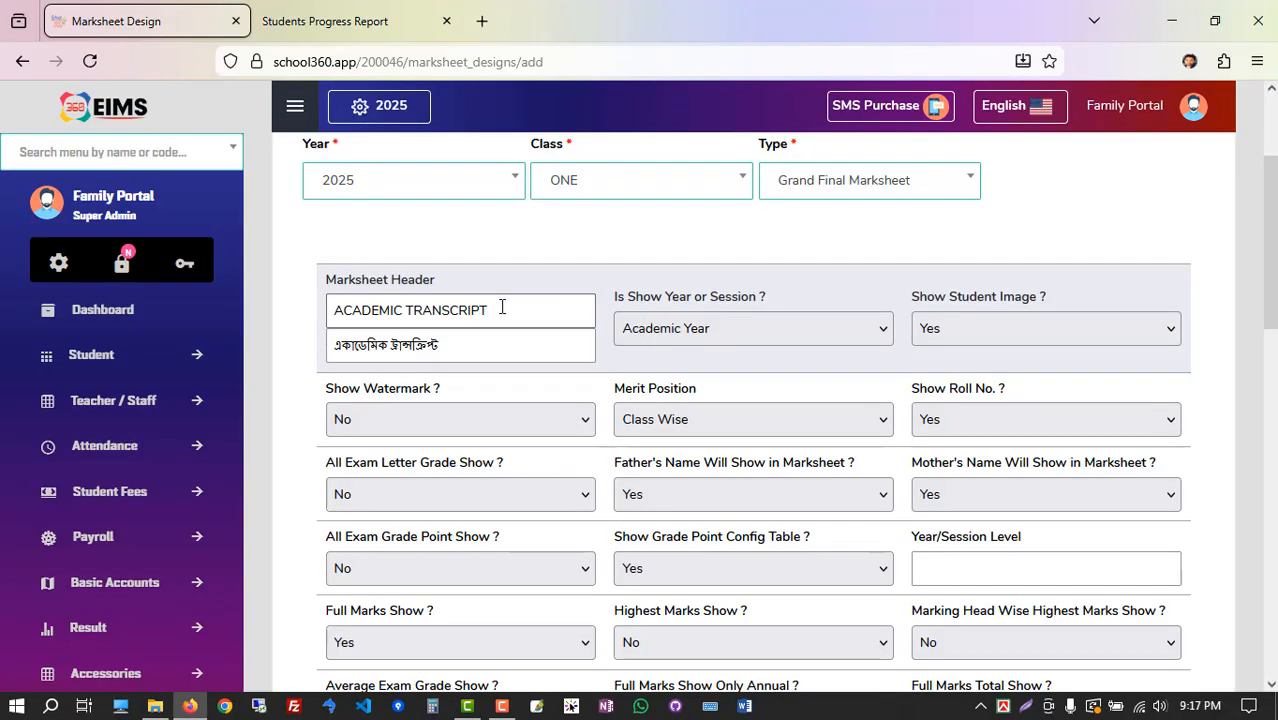
left_click(448, 345)
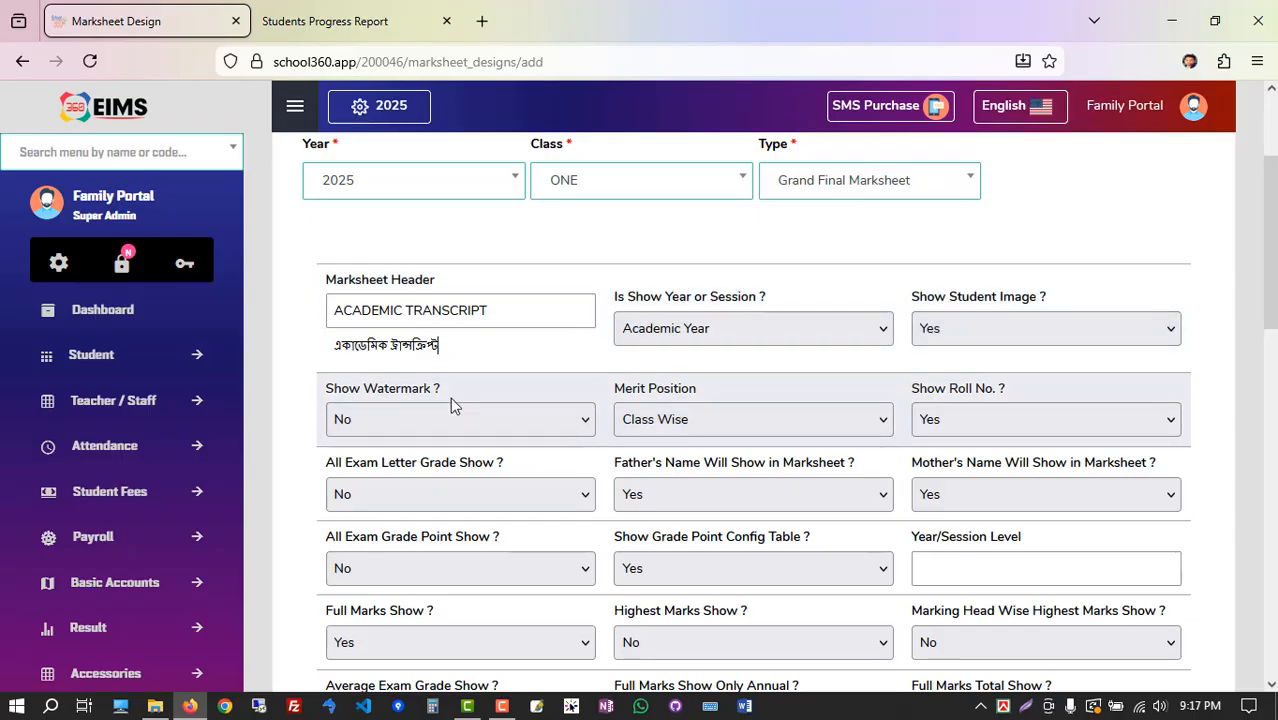
left_click_drag(612, 389, 741, 394)
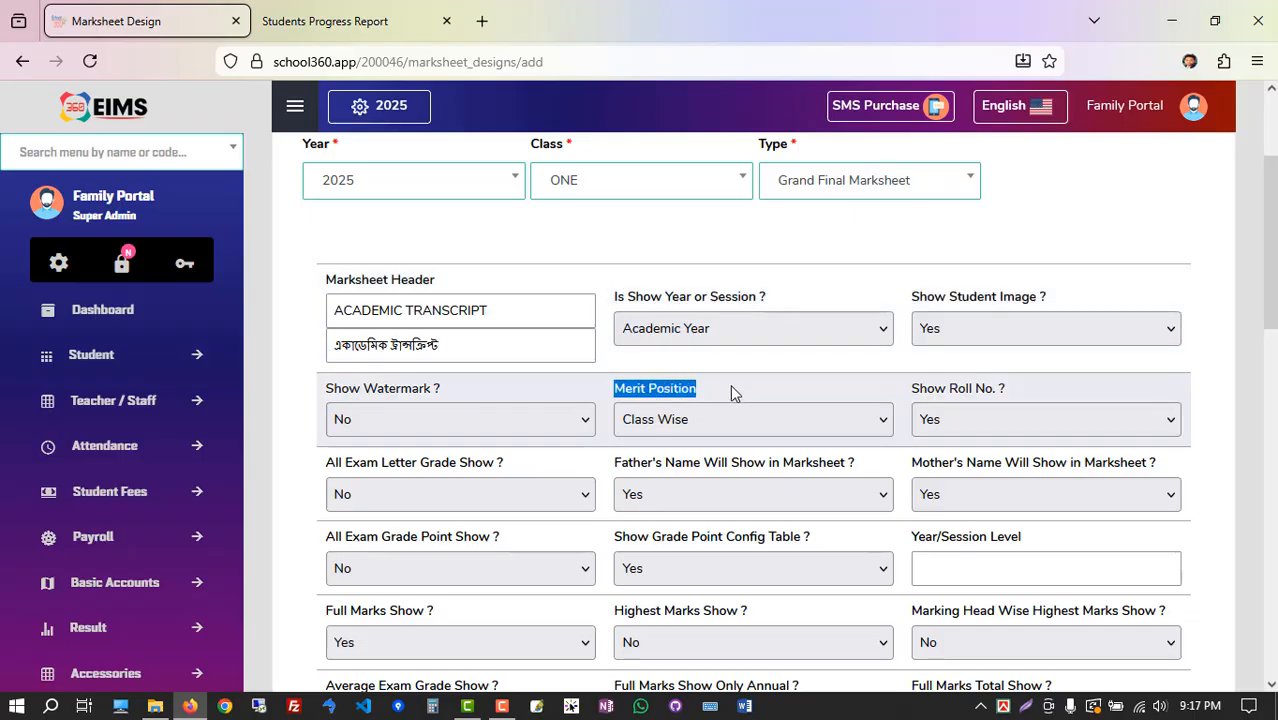
scroll(730, 392, "down", 1)
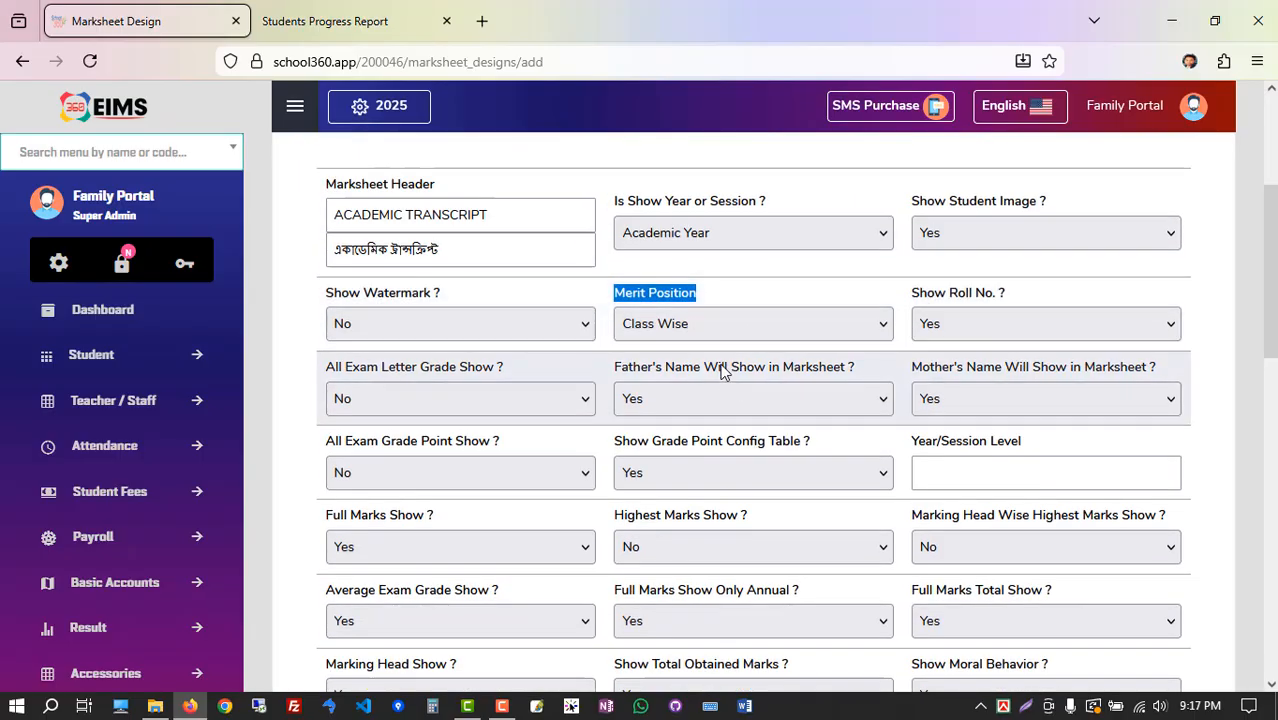
left_click(678, 329)
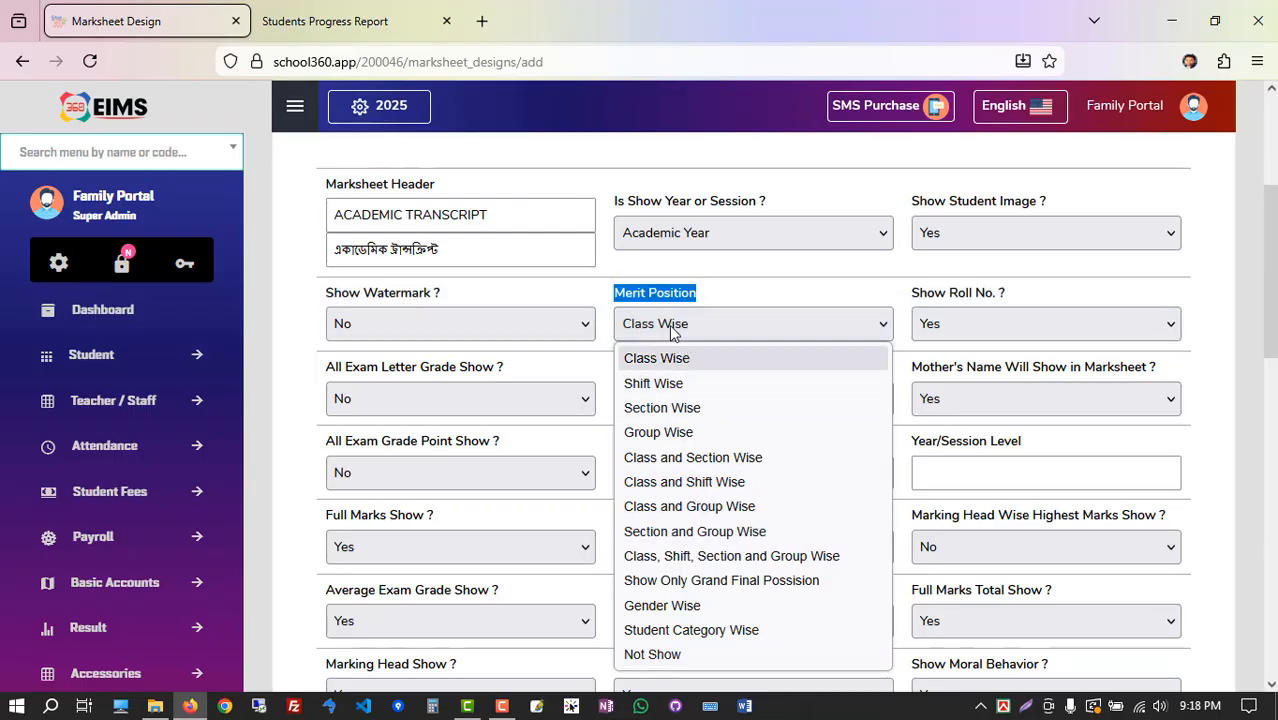
left_click(728, 300)
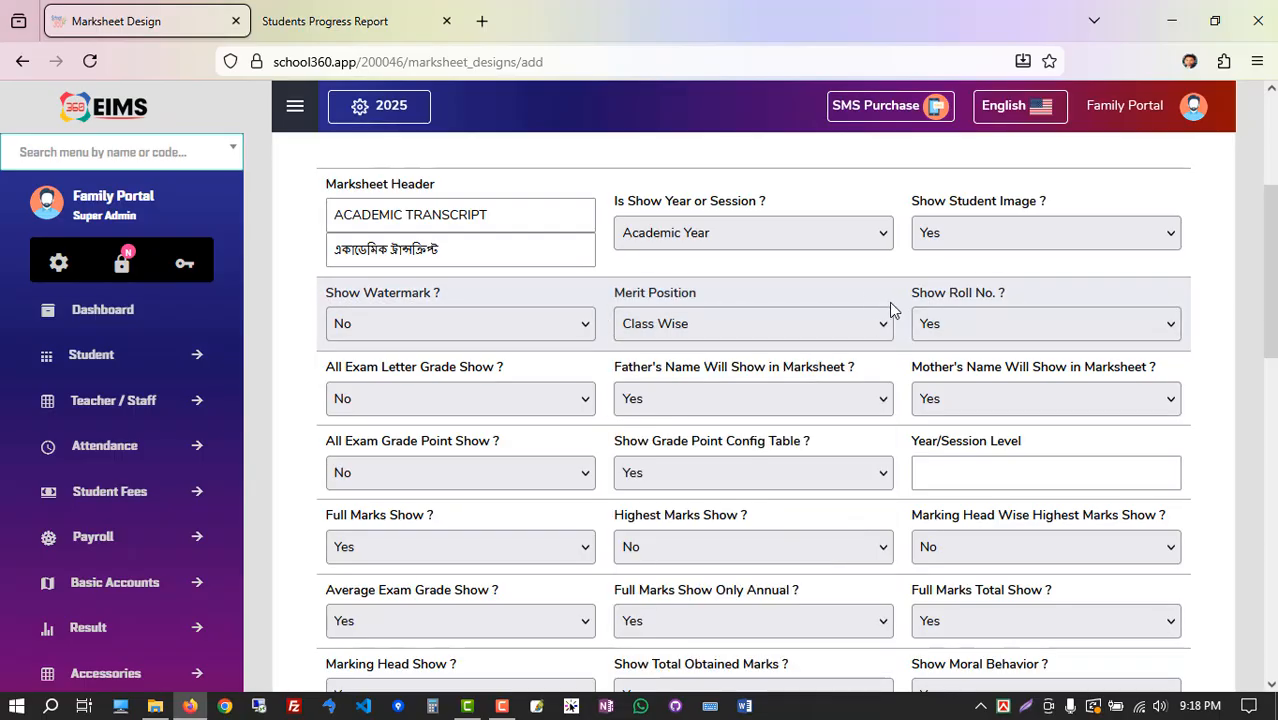
scroll(915, 290, "down", 1)
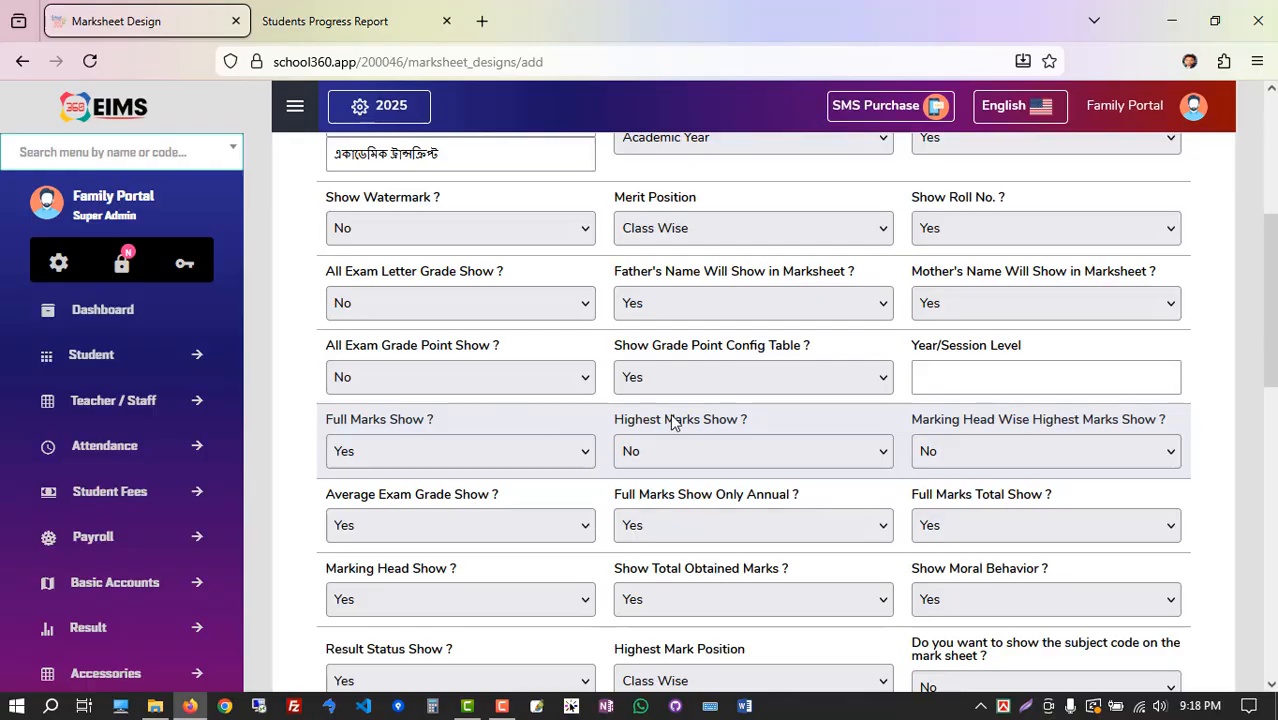
scroll(672, 424, "down", 2)
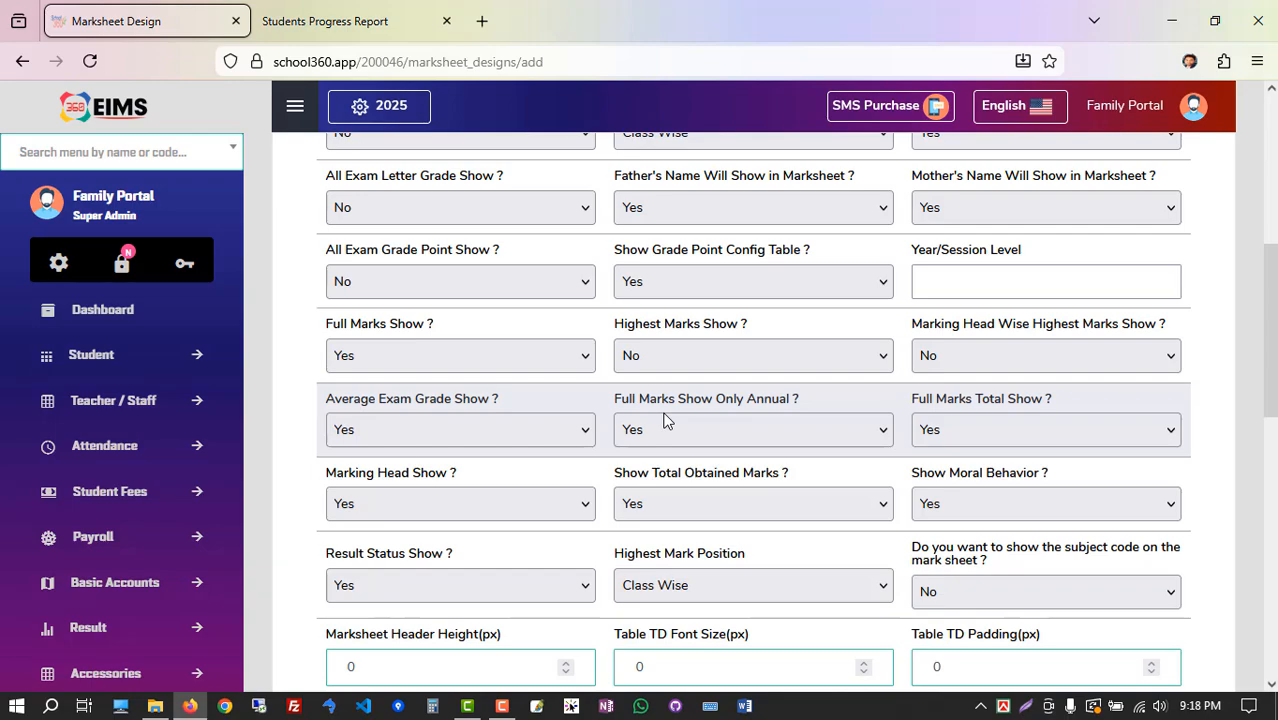
scroll(648, 418, "down", 4)
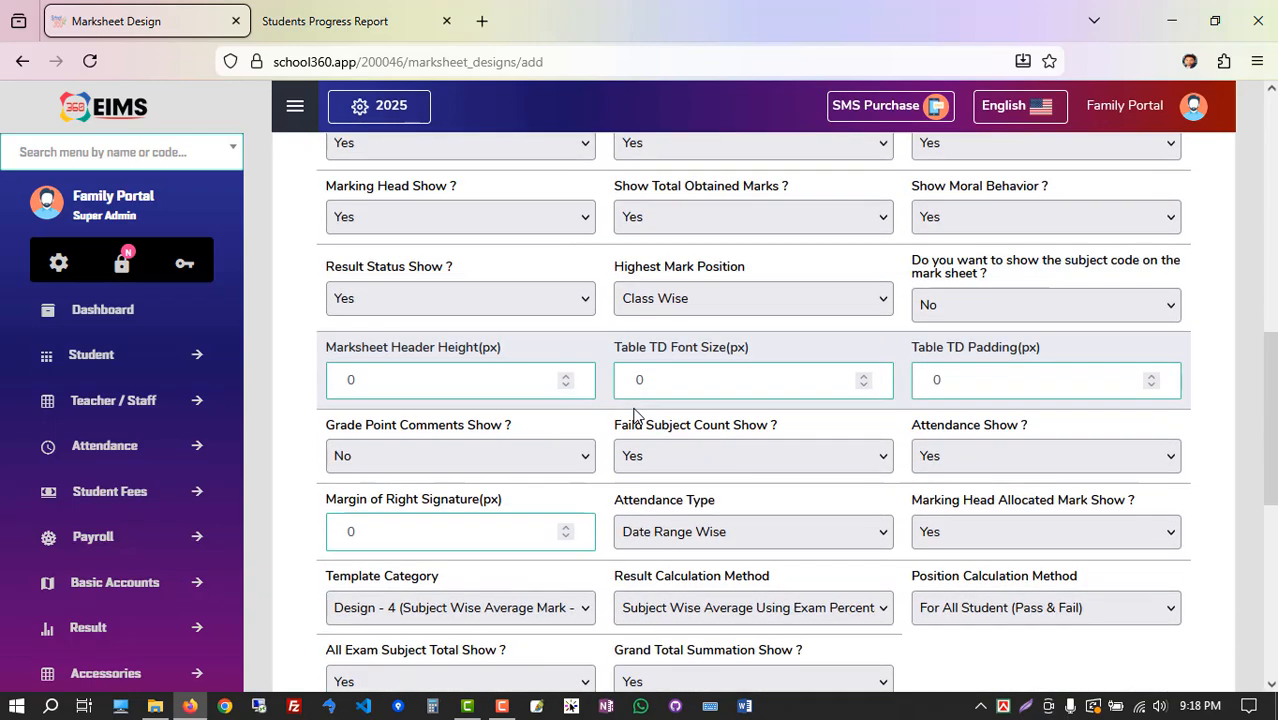
scroll(634, 414, "down", 3)
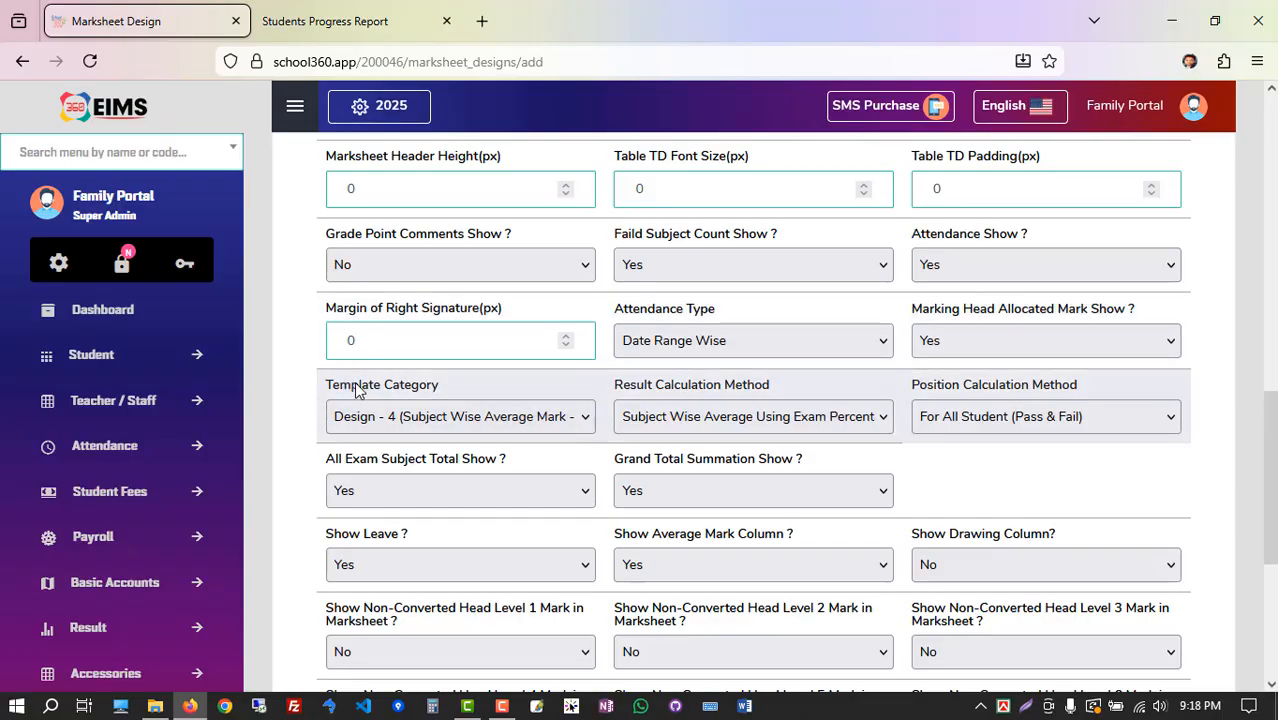
Choose Design - 4 (Subject Wise Average Mark - 1) as the Template Category and view the Result Calculation Method options
left_click_drag(339, 386, 451, 389)
left_click(475, 430)
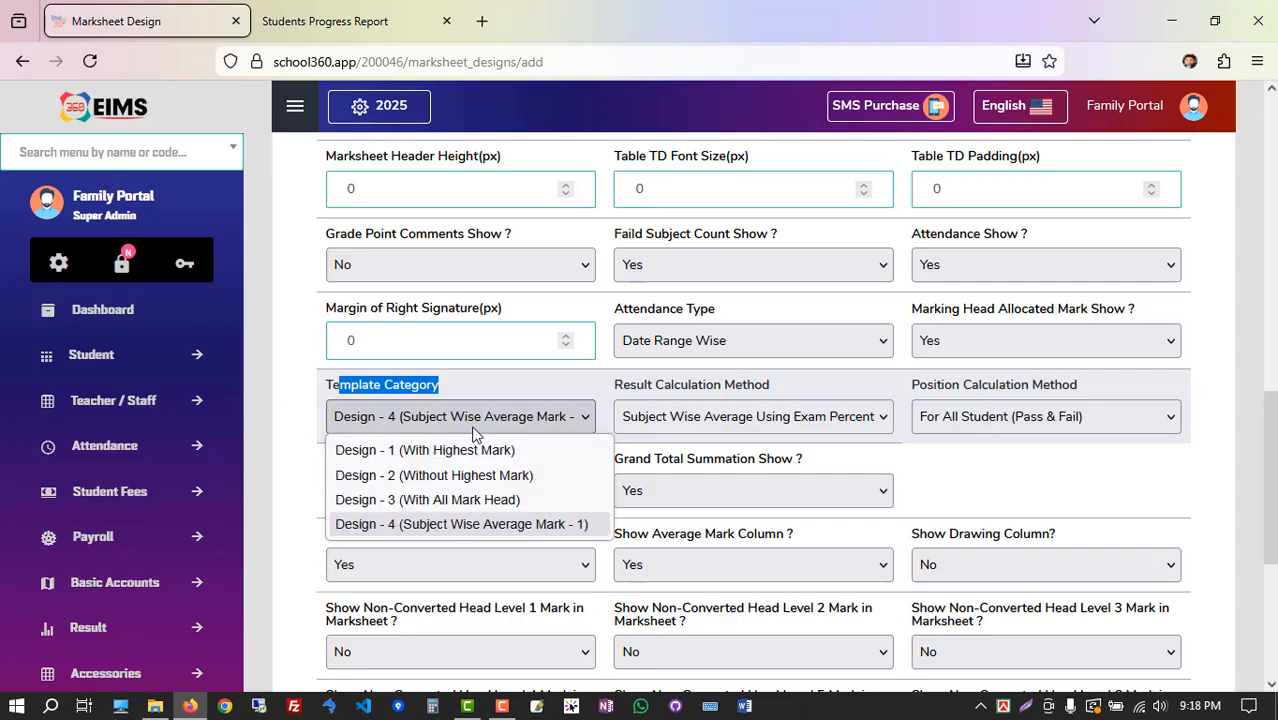
left_click(450, 527)
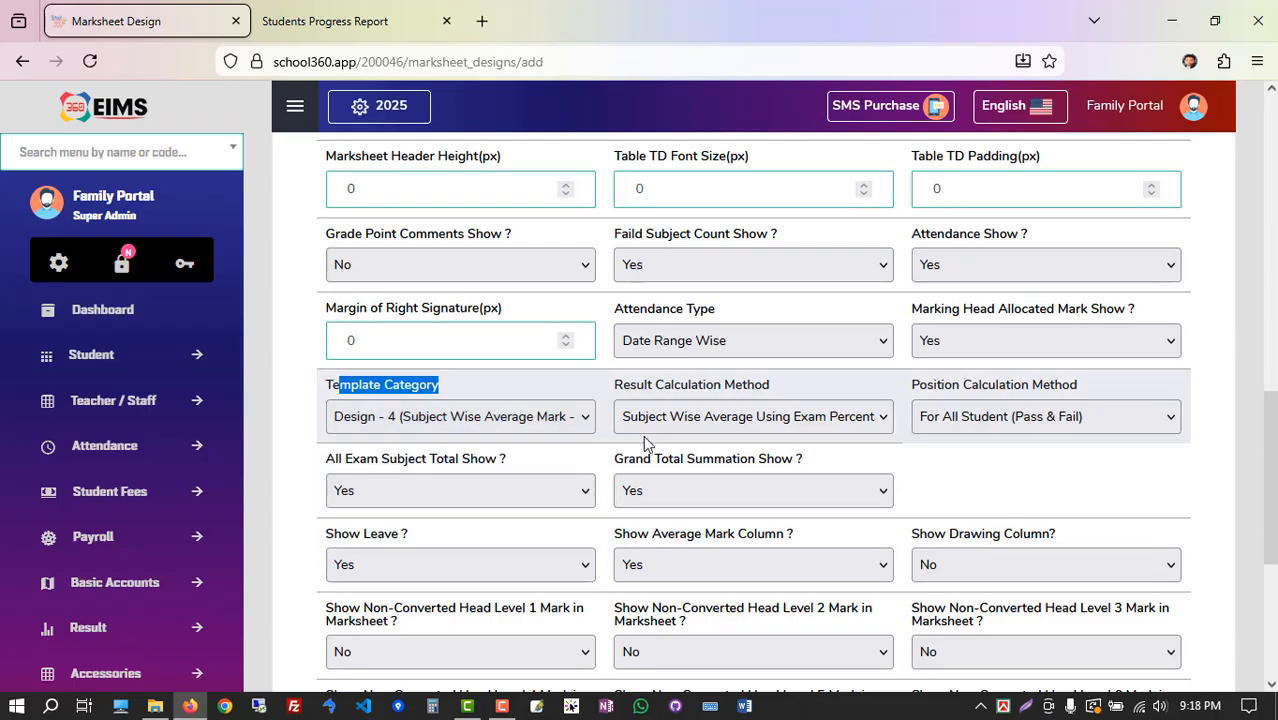
left_click(684, 416)
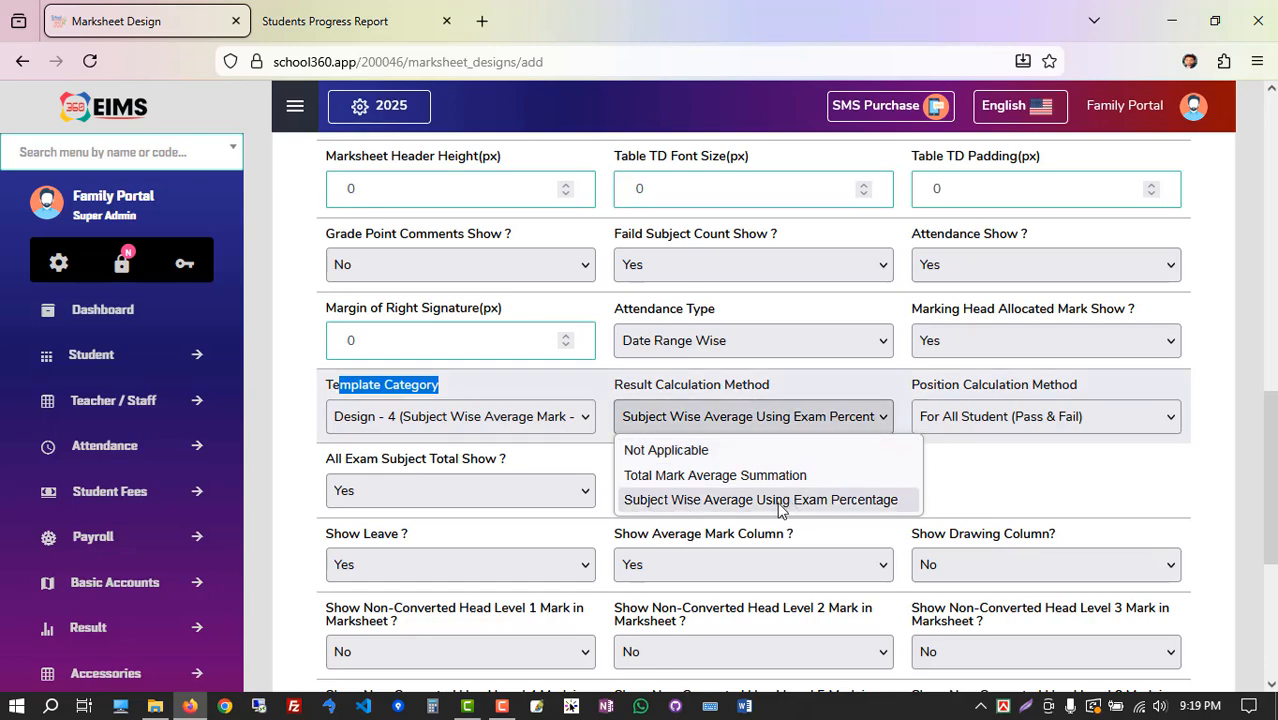
Try the Template Category Design - 3 (With All Mark Head) with the Result Calculation Method Total Mark Average Summation
left_click(563, 426)
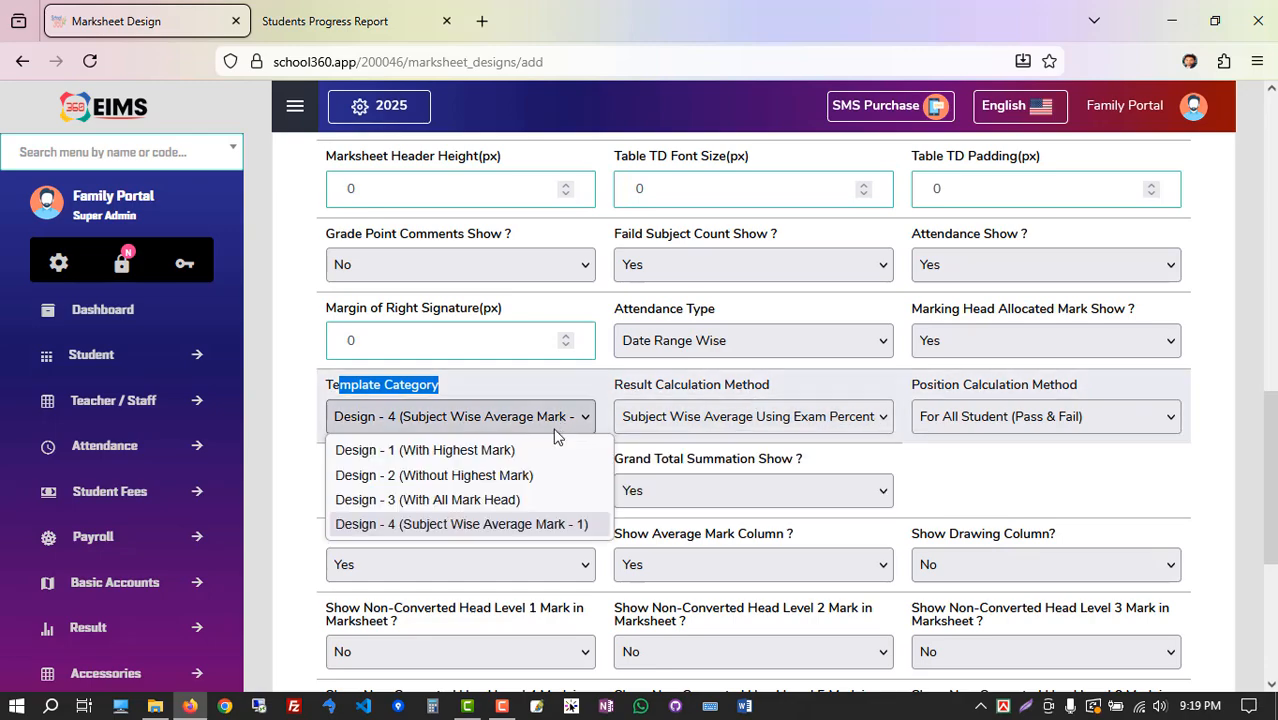
left_click(407, 509)
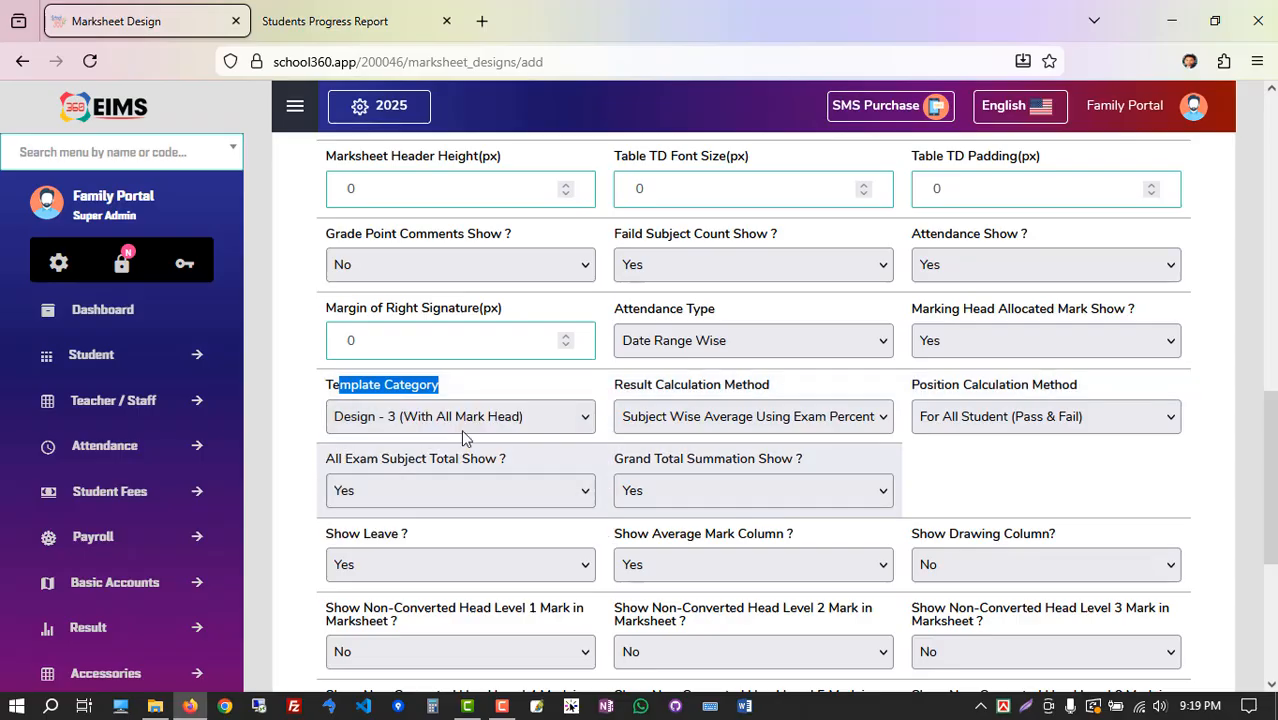
left_click(725, 420)
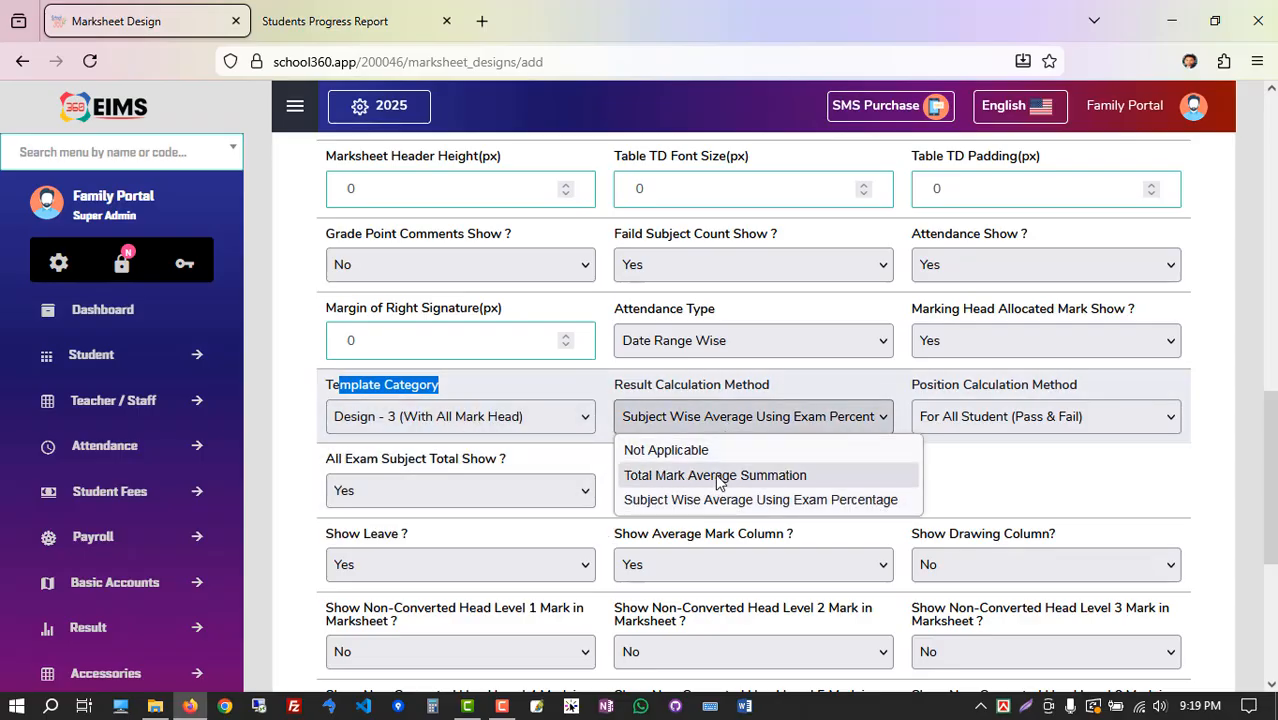
left_click(718, 477)
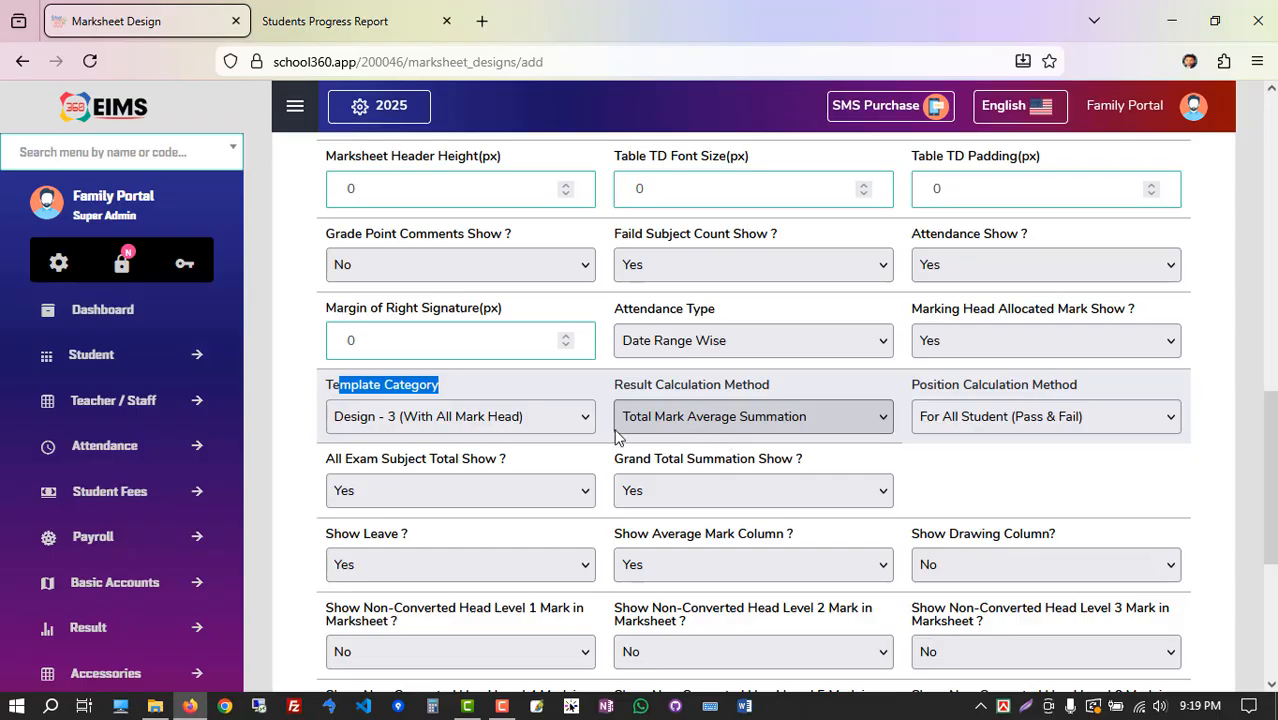
Set the Template Category to Design - 4 (Subject Wise Average Mark - 1) and the Result Calculation Method to Subject Wise Average Using Exam Percentage
left_click(542, 422)
left_click(470, 527)
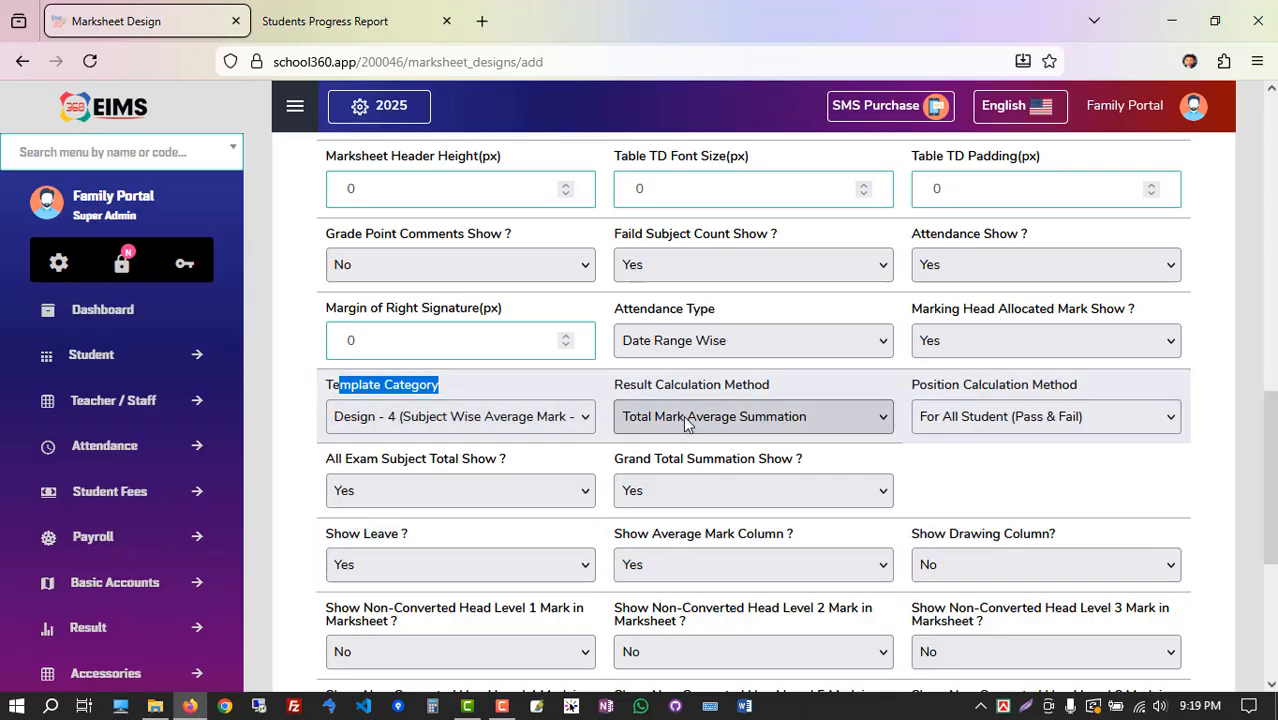
left_click(685, 420)
left_click(676, 500)
Compare the available Template Category designs with the Result Calculation Method options without changing either selection
left_click(548, 422)
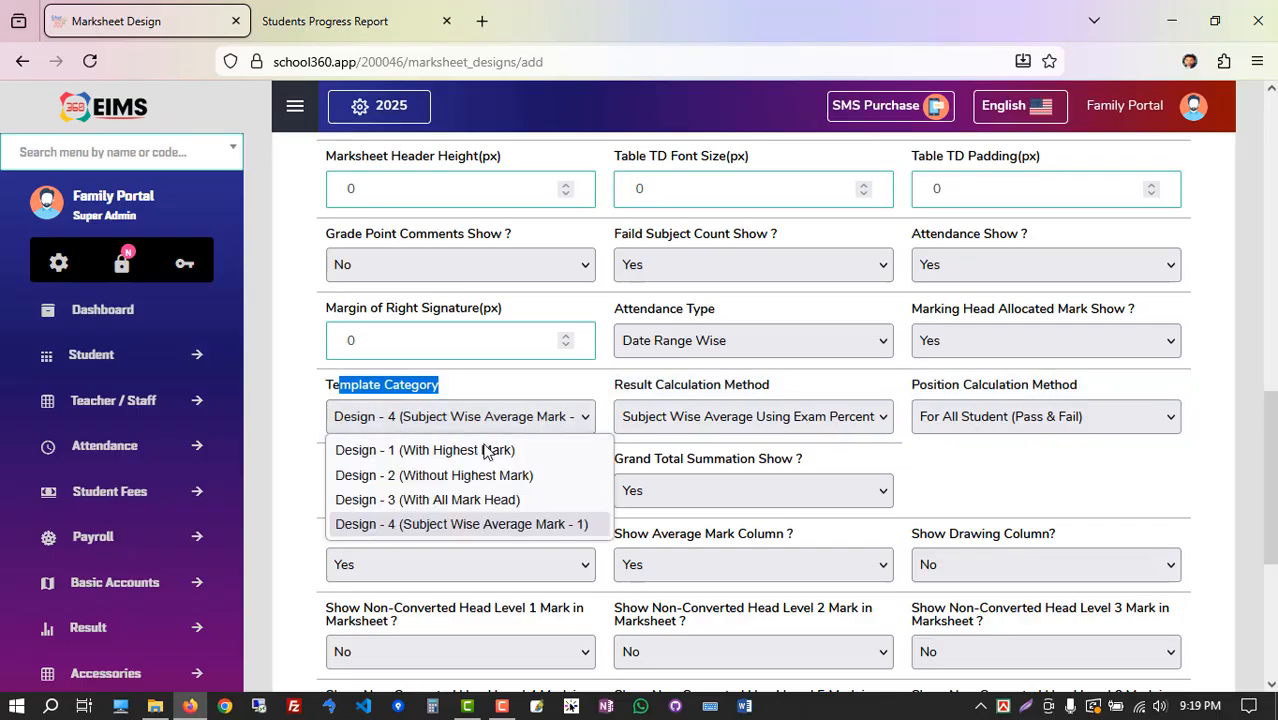
left_click(716, 418)
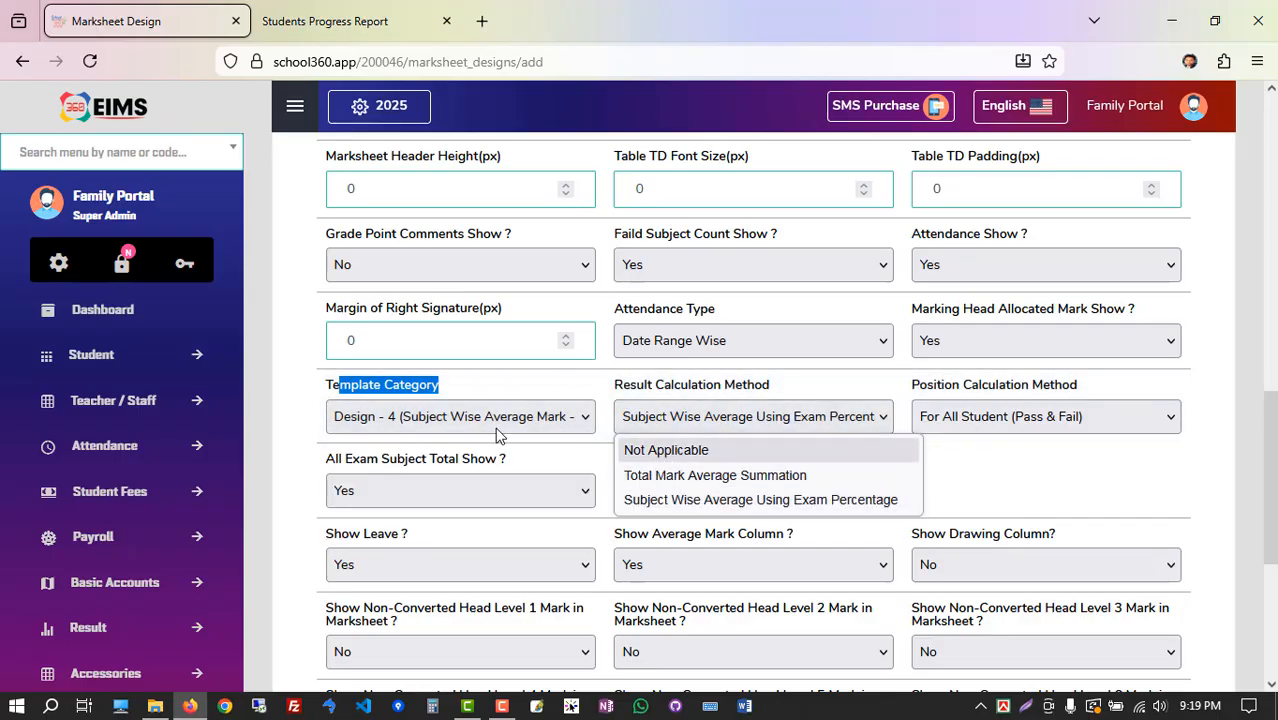
left_click(578, 420)
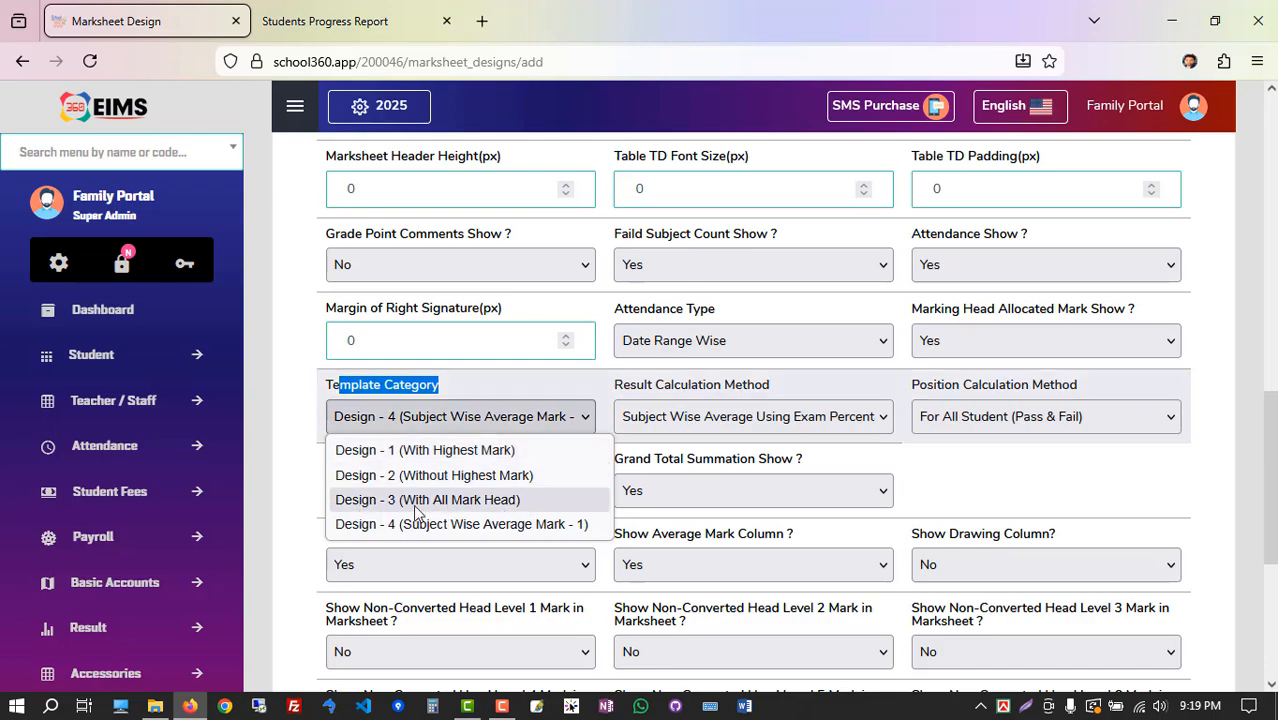
left_click(713, 419)
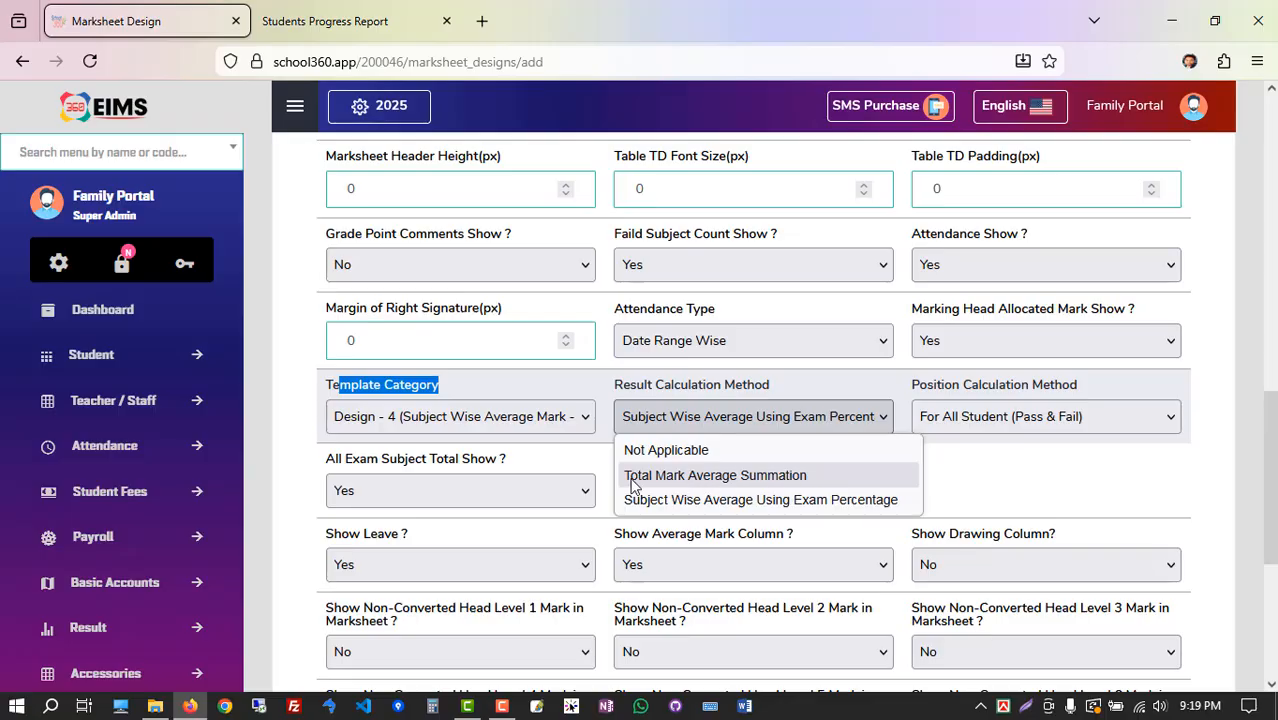
left_click(416, 419)
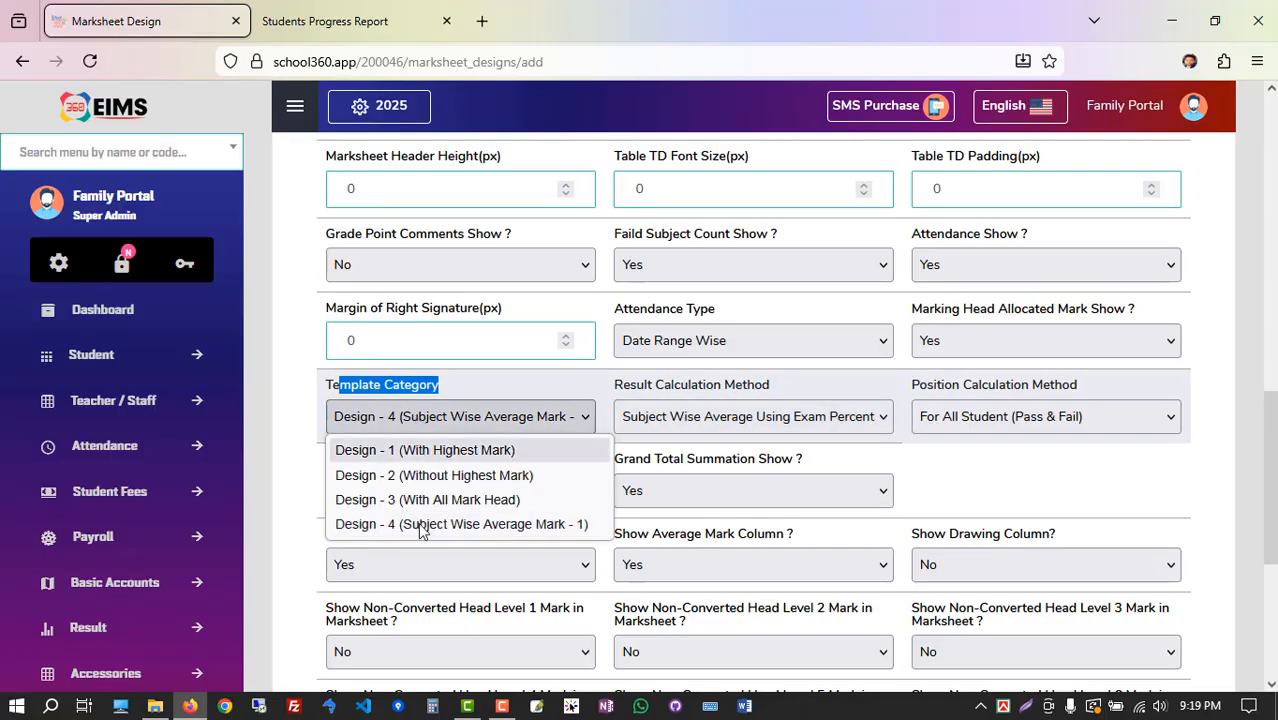
left_click(738, 420)
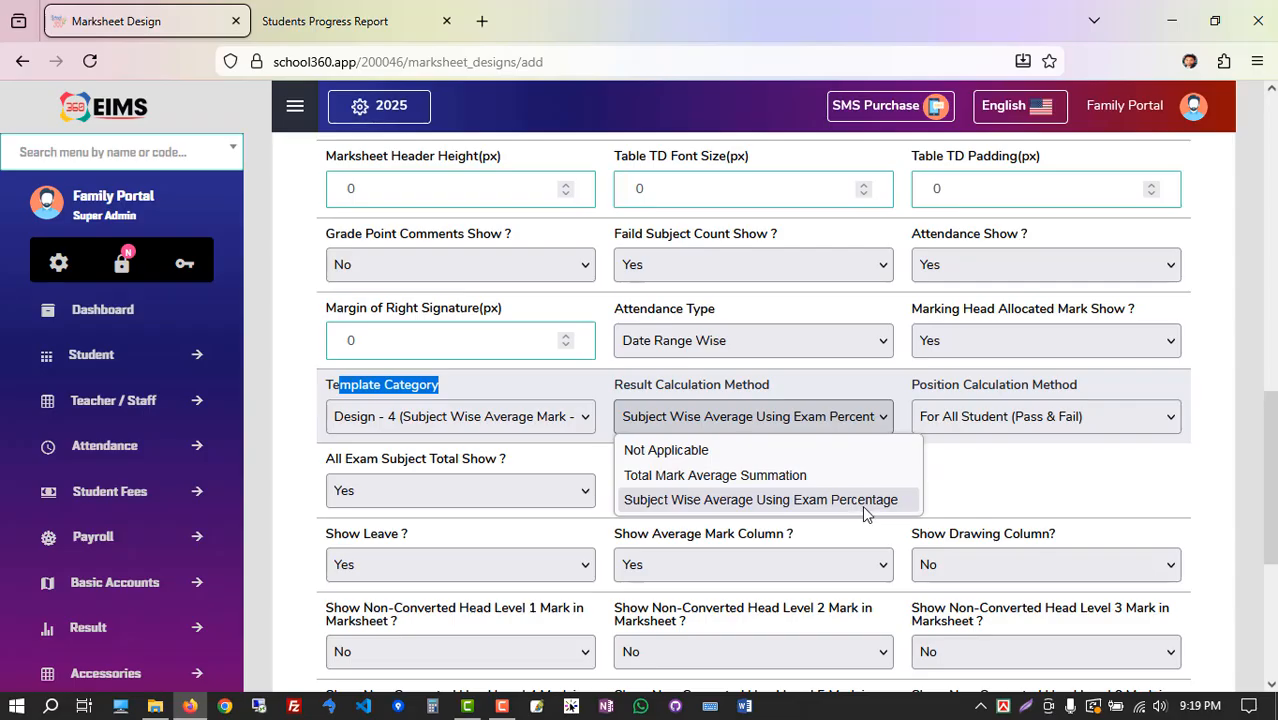
left_click(995, 464)
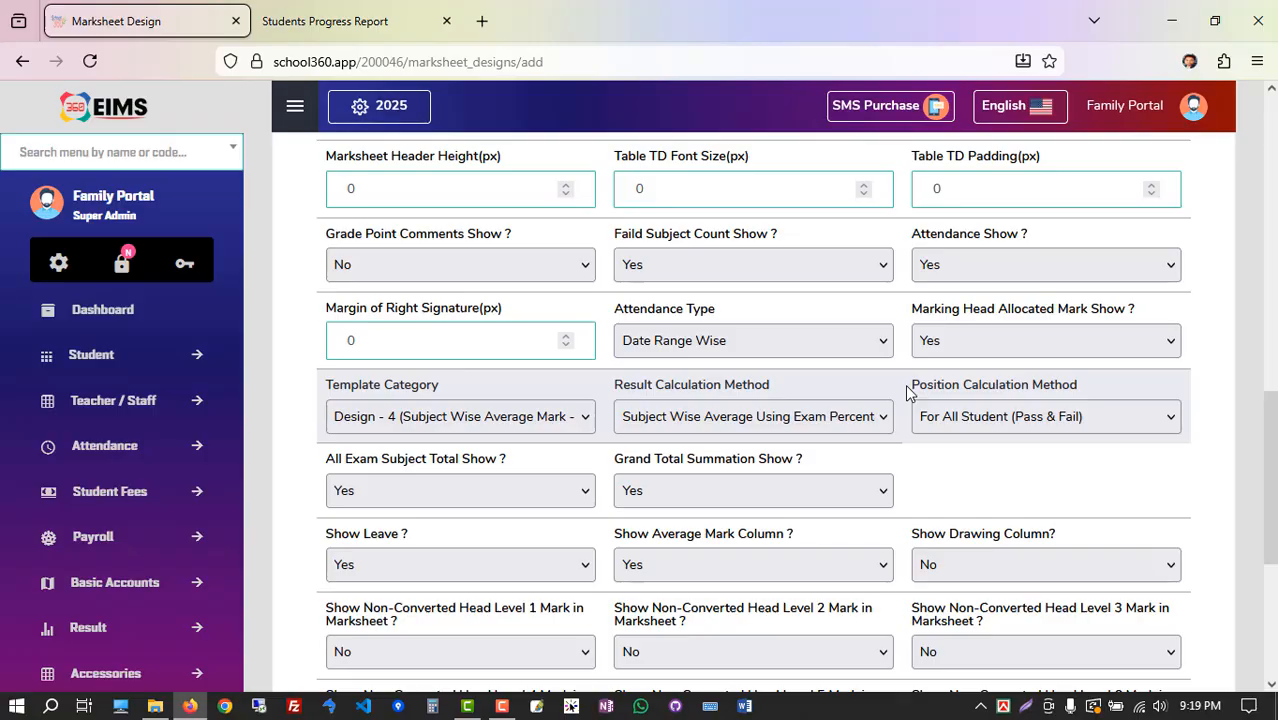
Try the Position Calculation Method options All Exam Pass and Must Pass Last Exam
left_click(958, 428)
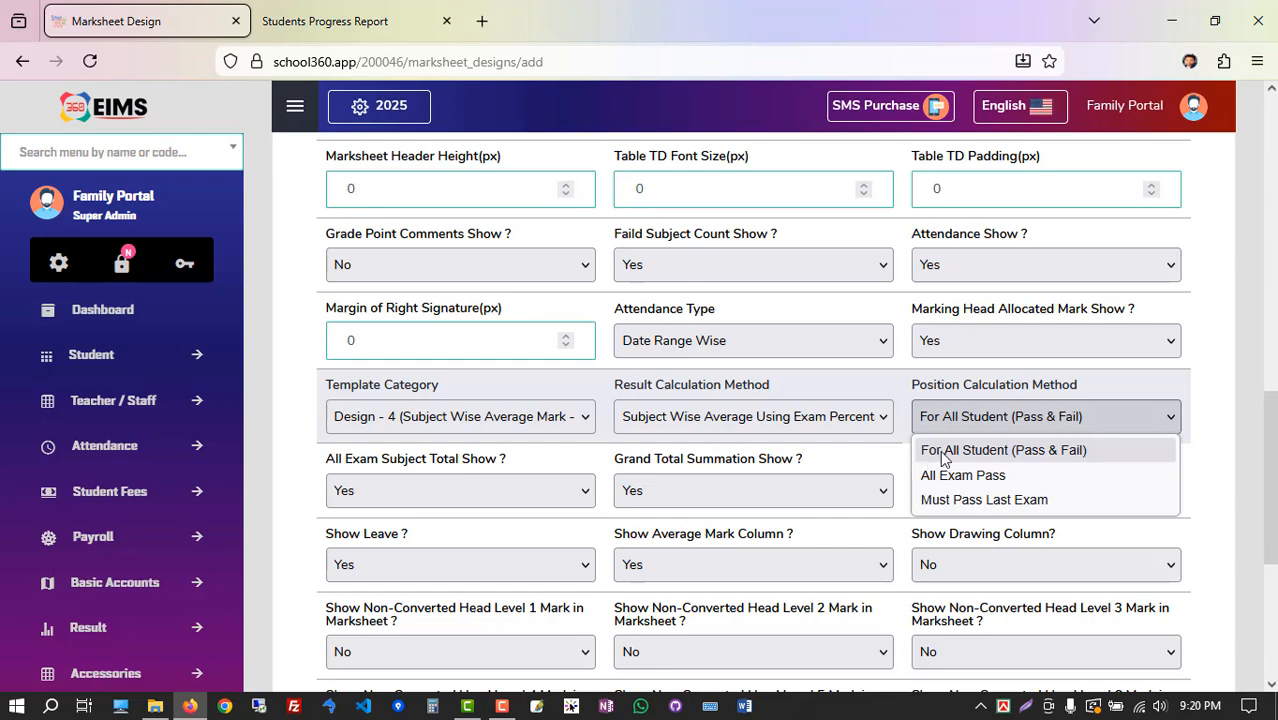
left_click(1000, 449)
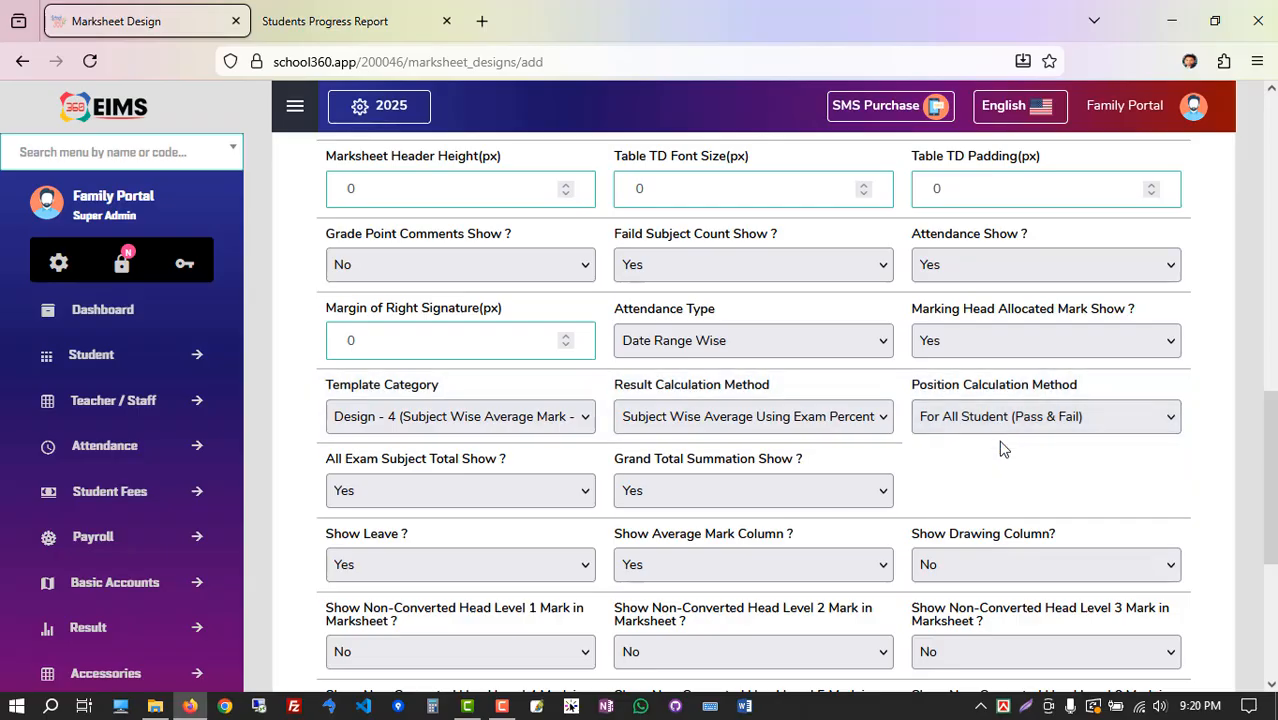
left_click(990, 418)
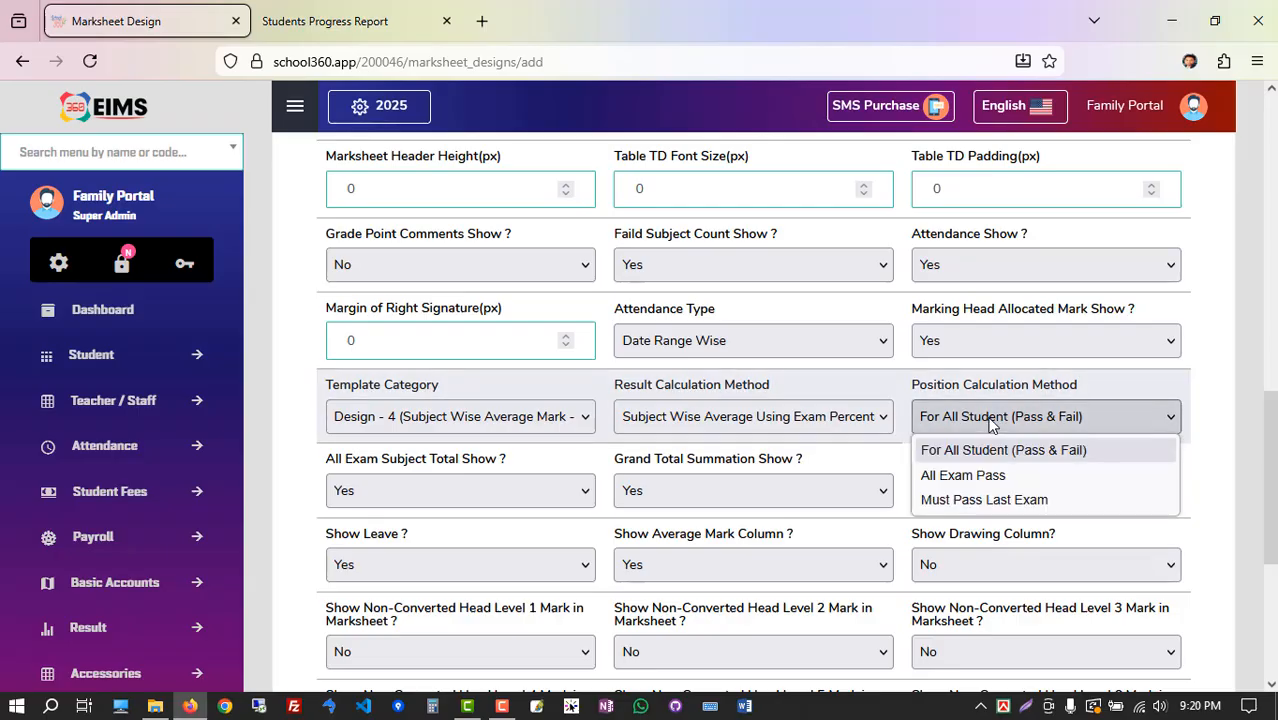
left_click(963, 476)
left_click(977, 420)
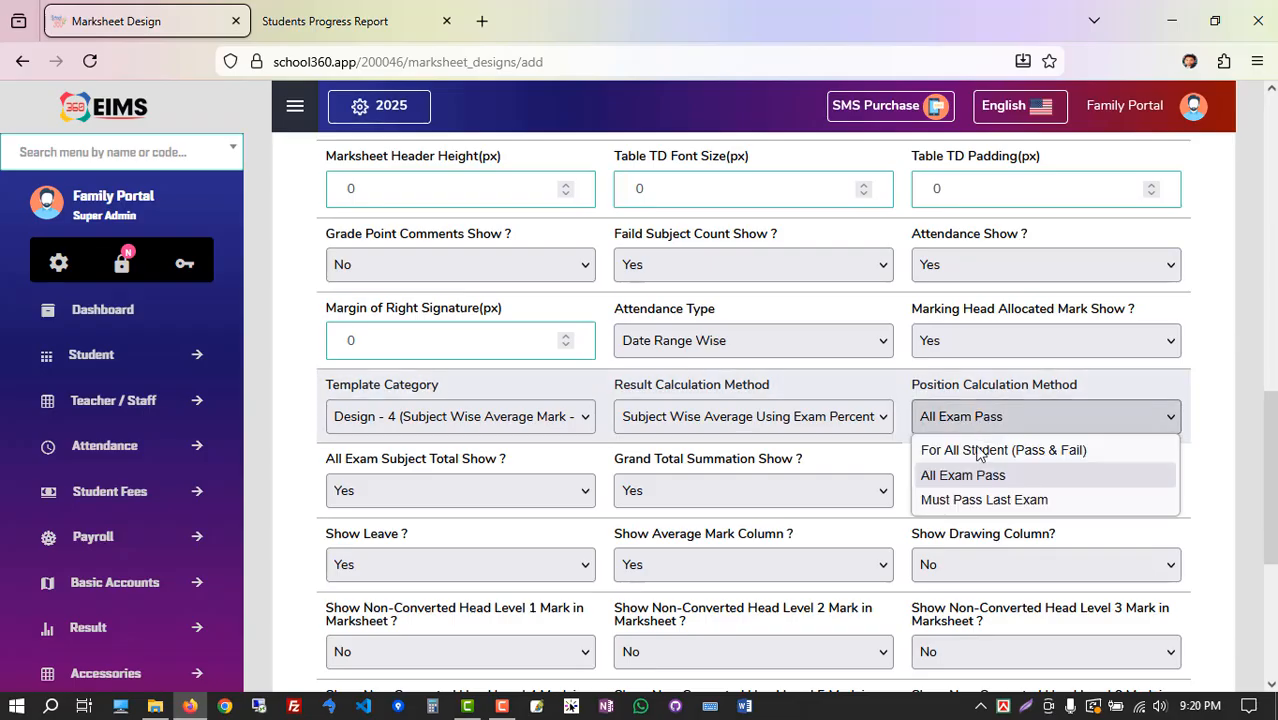
left_click(895, 458)
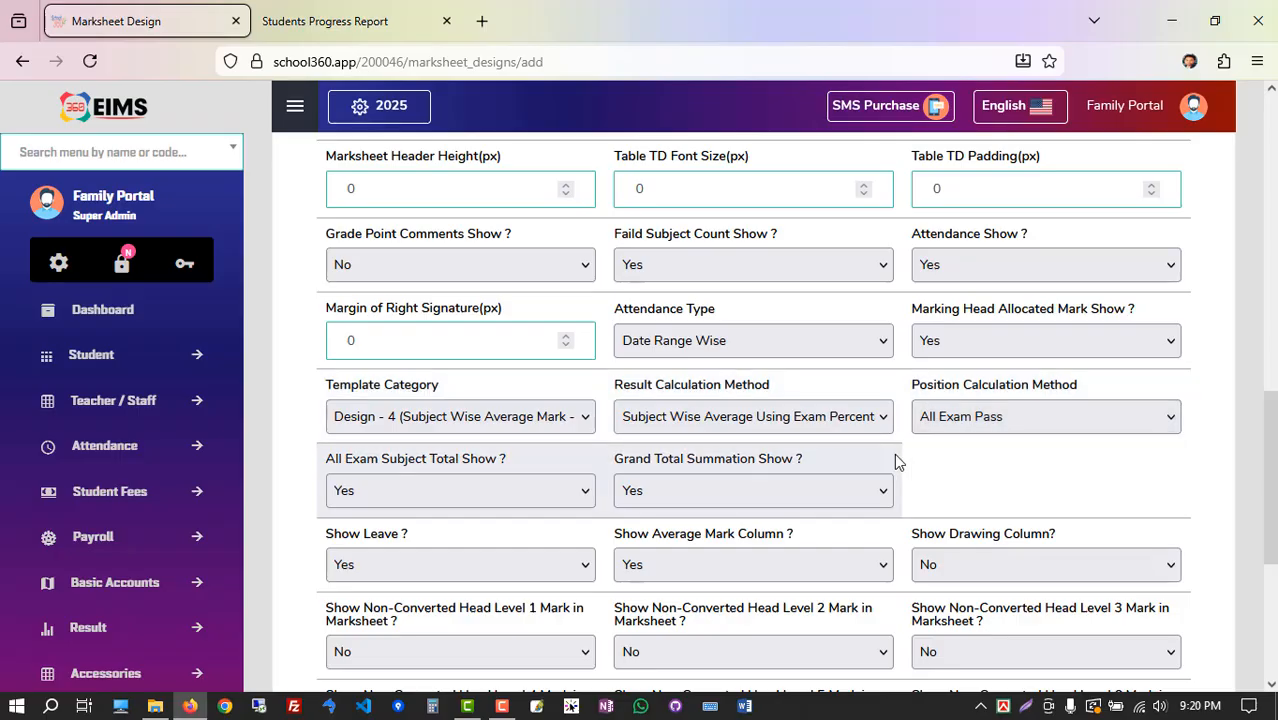
left_click(1018, 418)
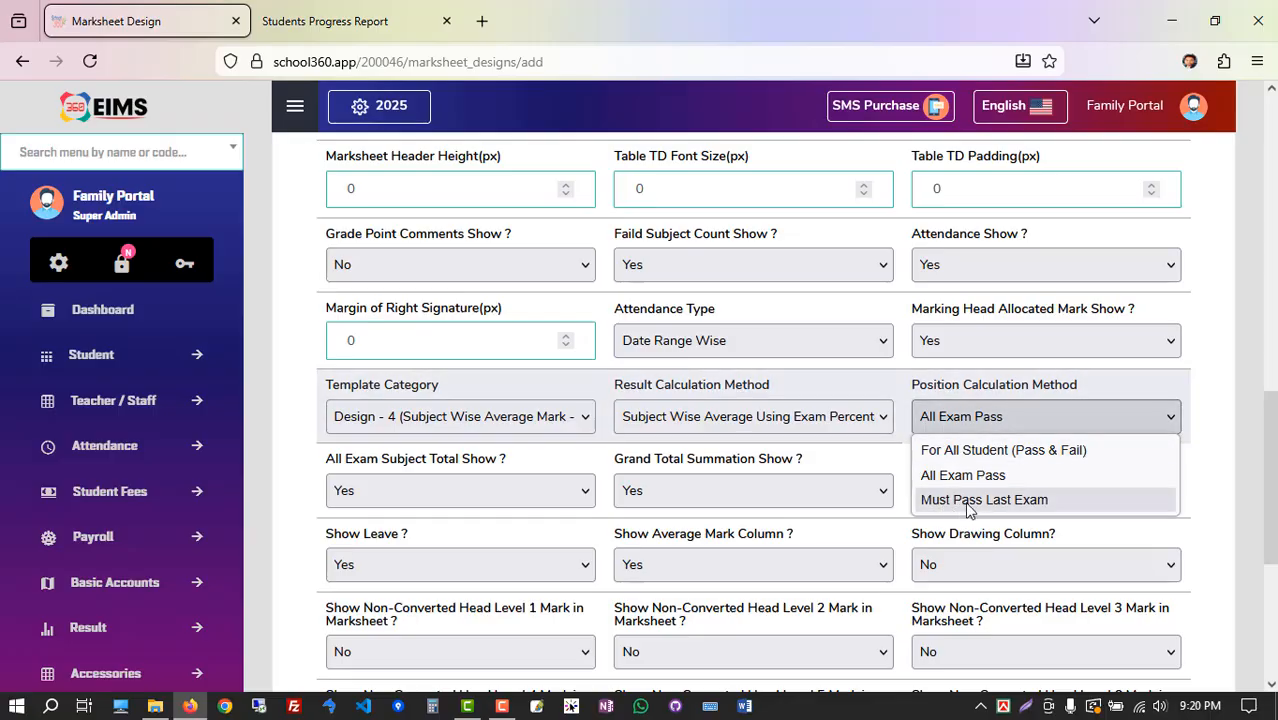
left_click(968, 505)
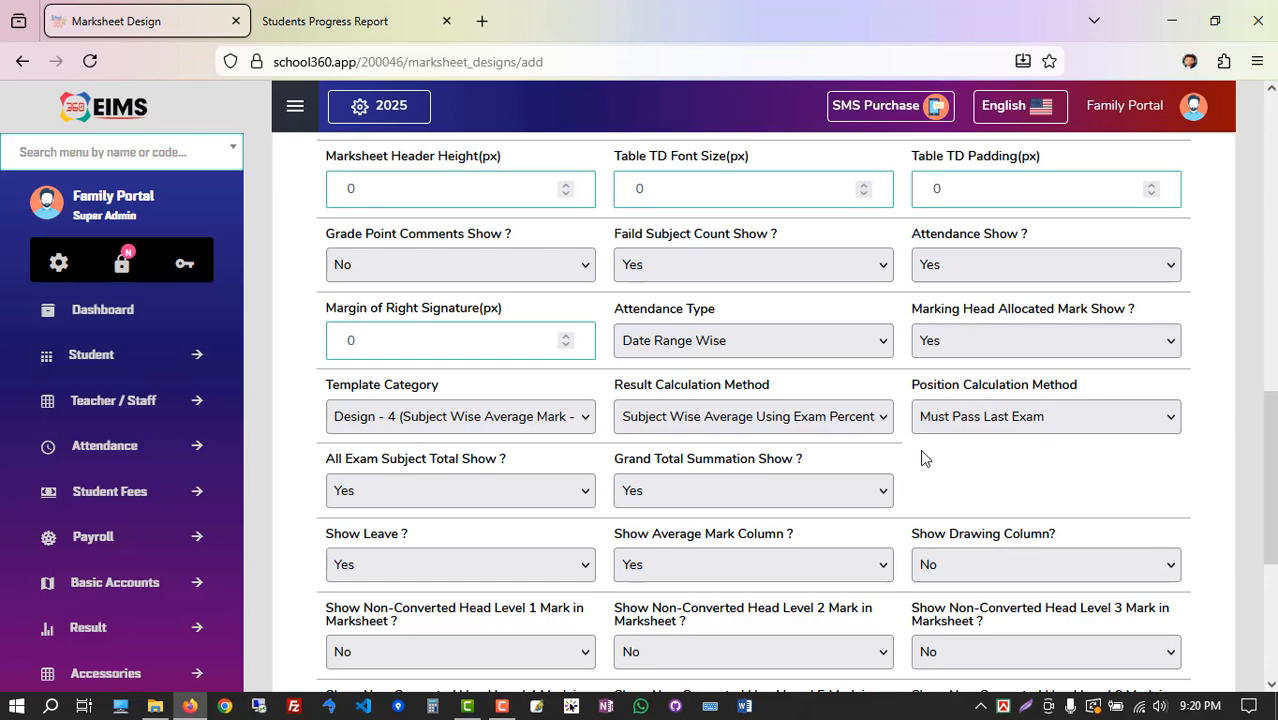
Set the Position Calculation Method to For All Student (Pass & Fail) and submit the marksheet design
left_click(933, 428)
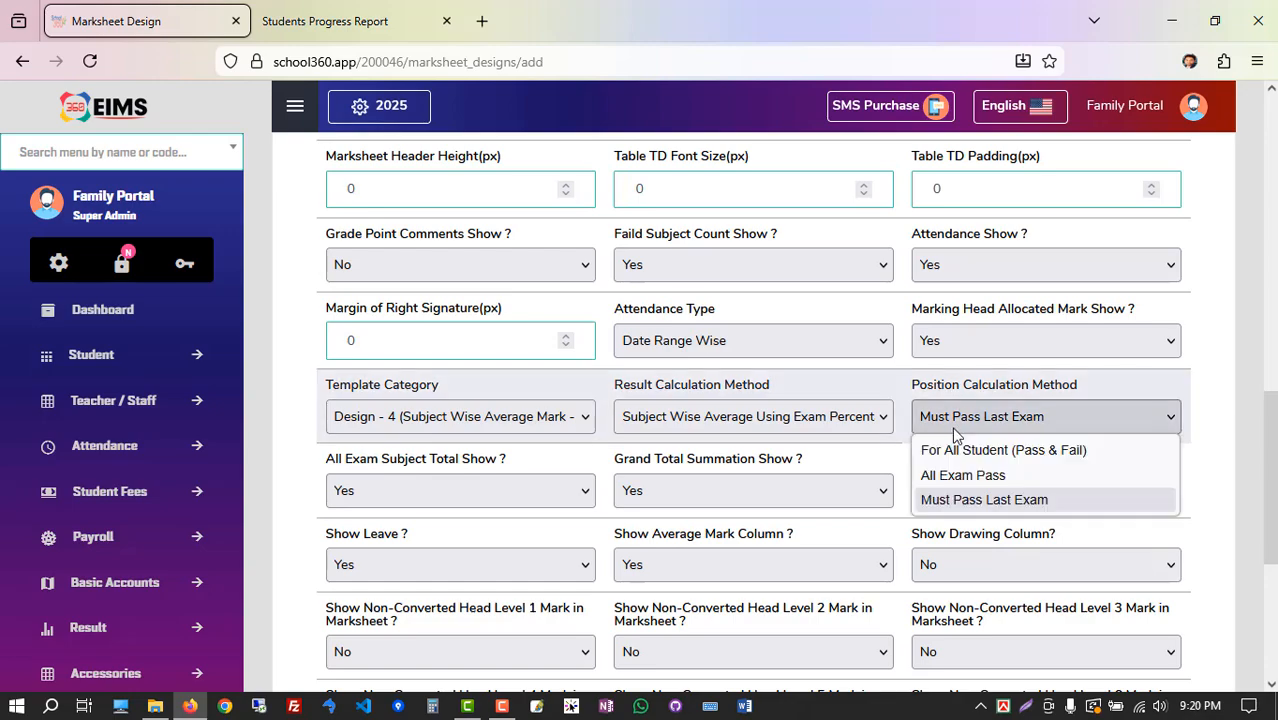
left_click(938, 449)
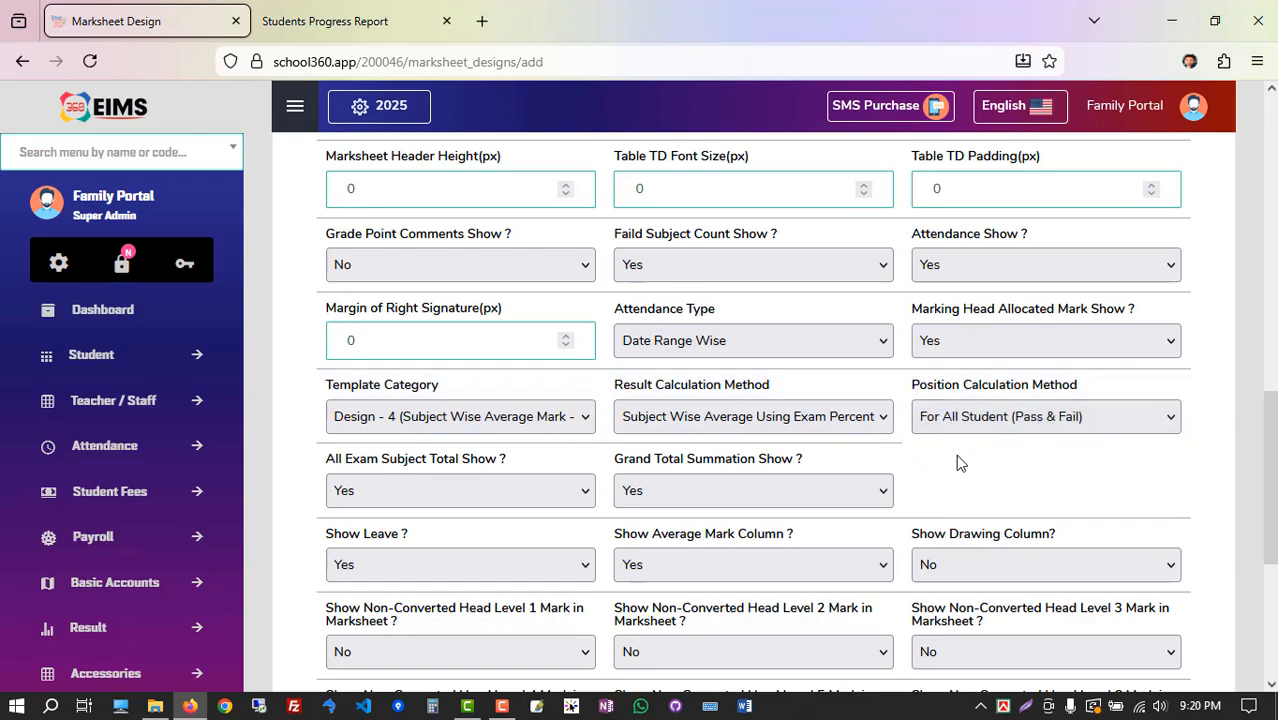
scroll(956, 454, "down", 2)
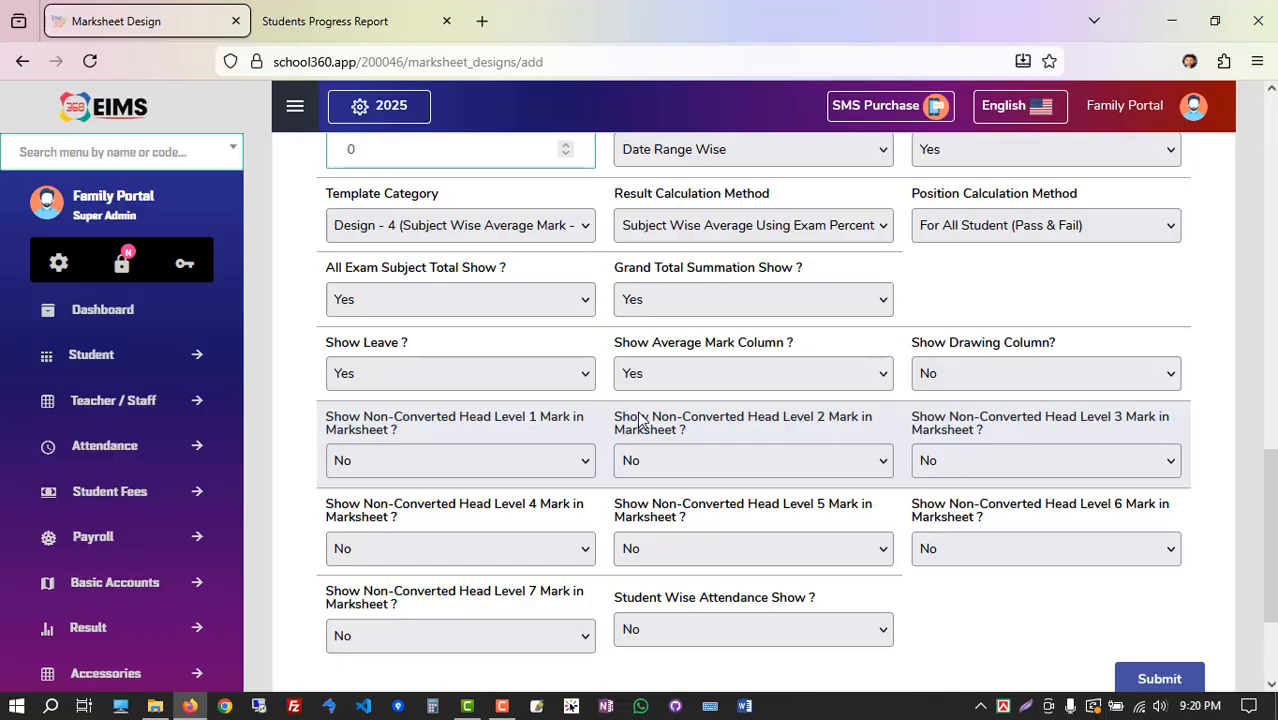
scroll(396, 440, "down", 2)
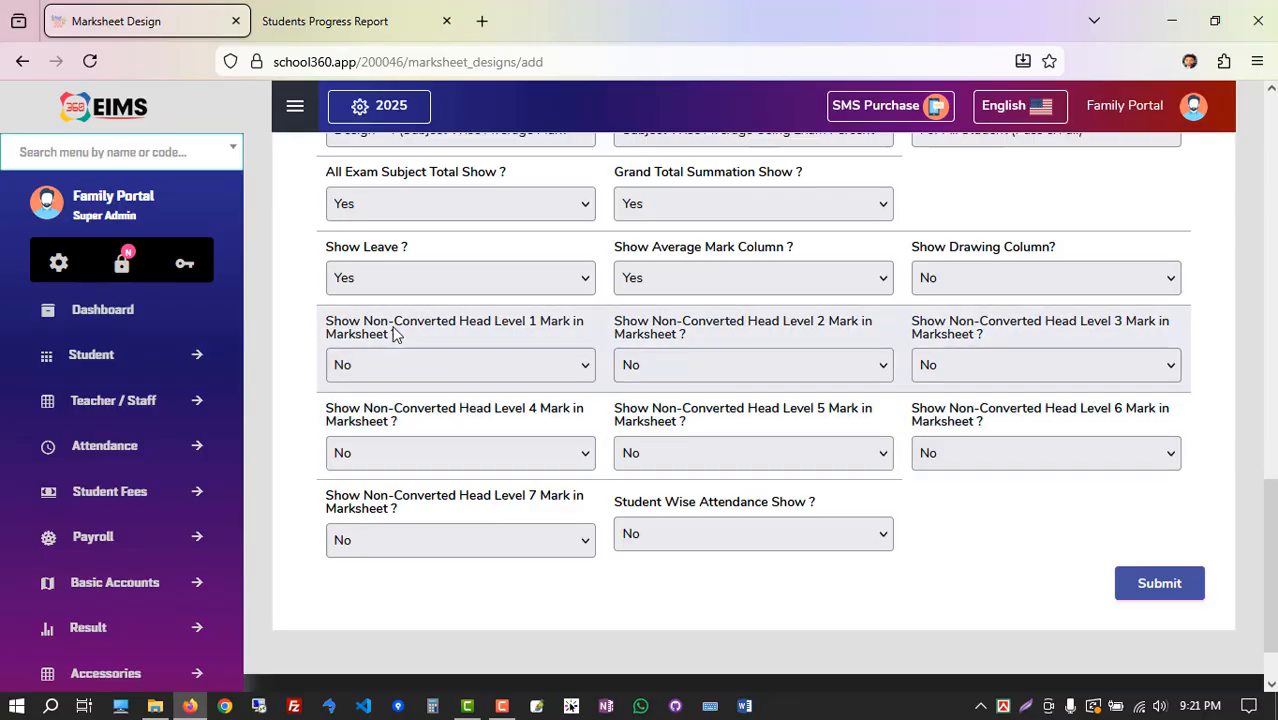
left_click_drag(326, 322, 391, 334)
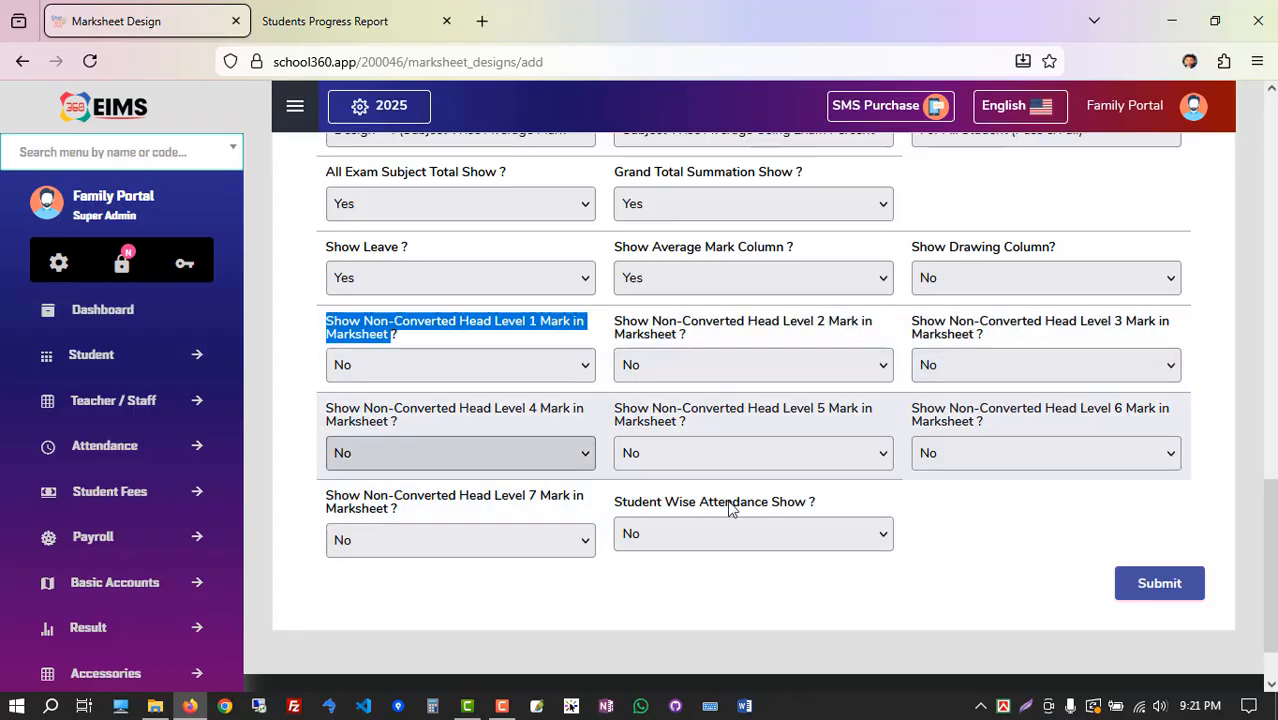
left_click(1155, 584)
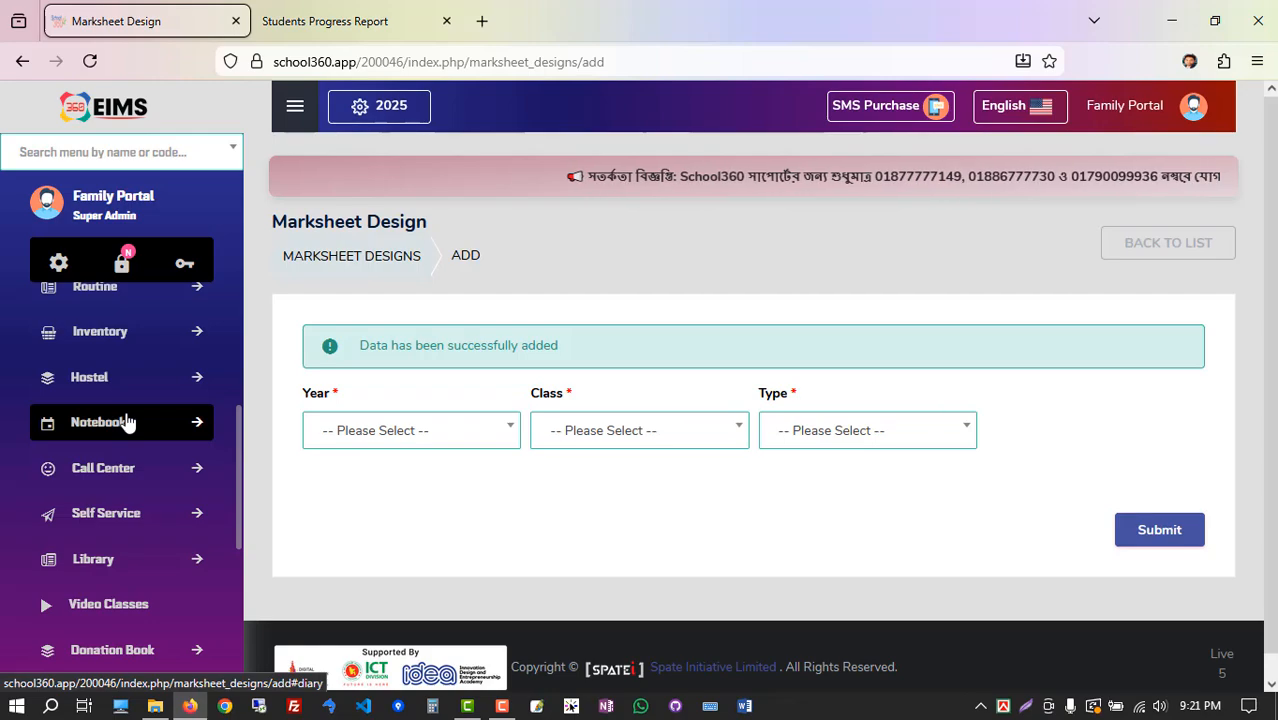
Open the Result Process page of the Result module
scroll(120, 418, "up", 3)
left_click(100, 440)
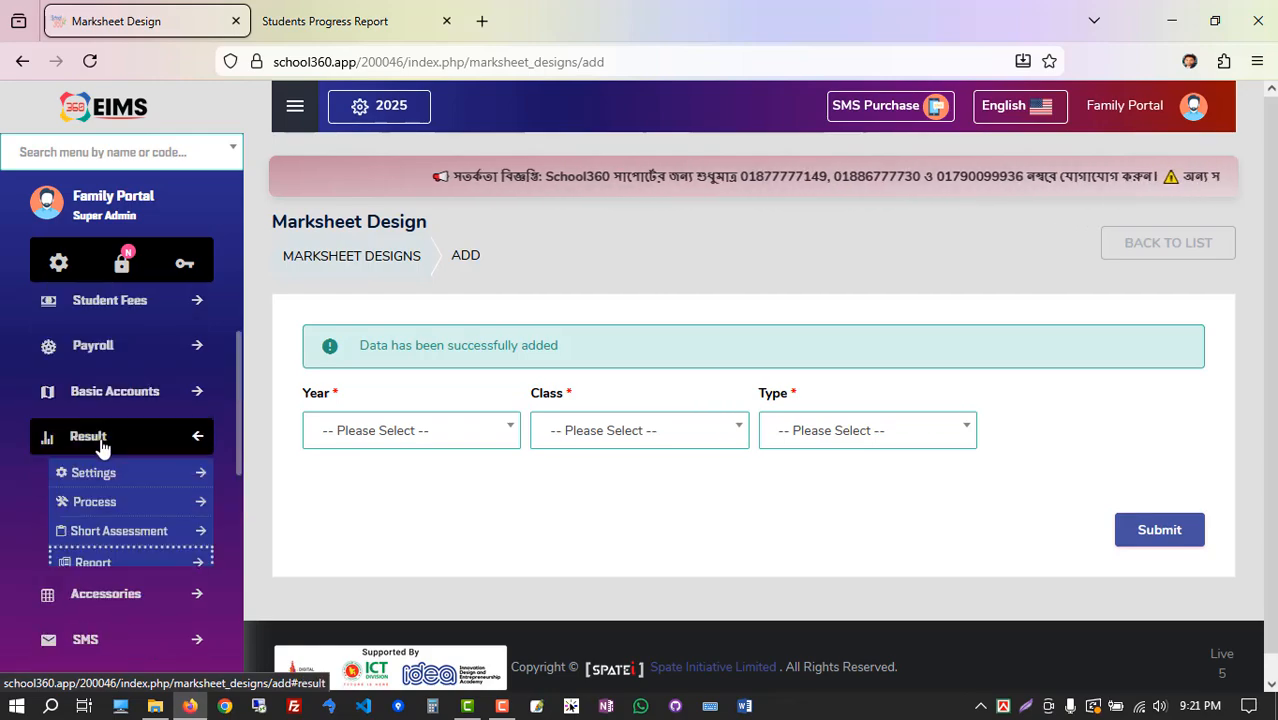
left_click(103, 502)
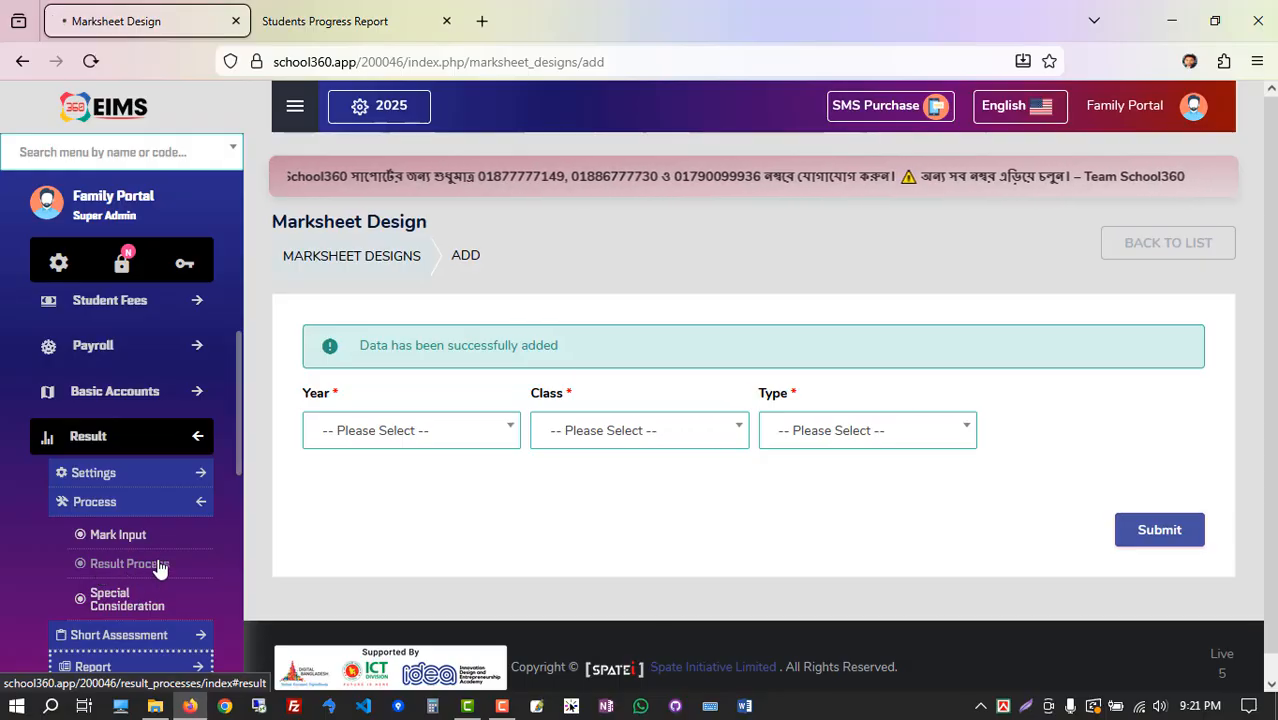
left_click(160, 566)
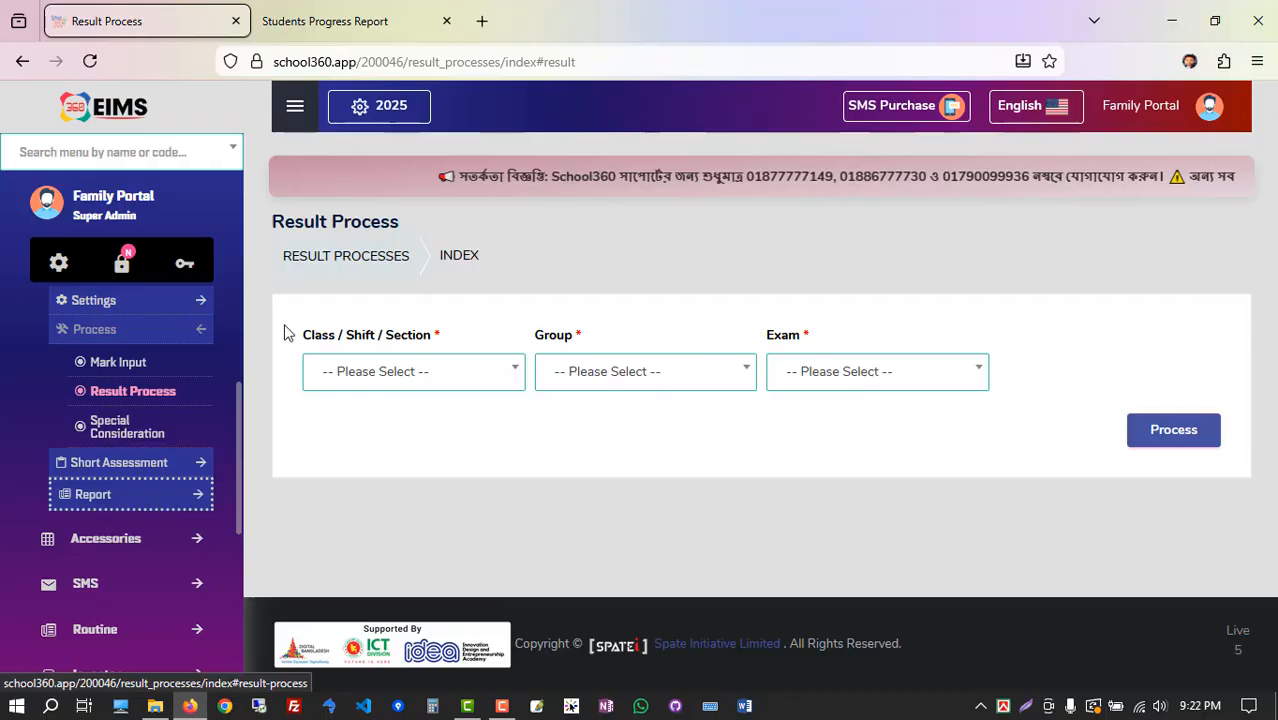
Process and save the 1st TERM EXAM (2025) results for section ONE-MORNING-GOLAP, group COMMON
left_click(416, 379)
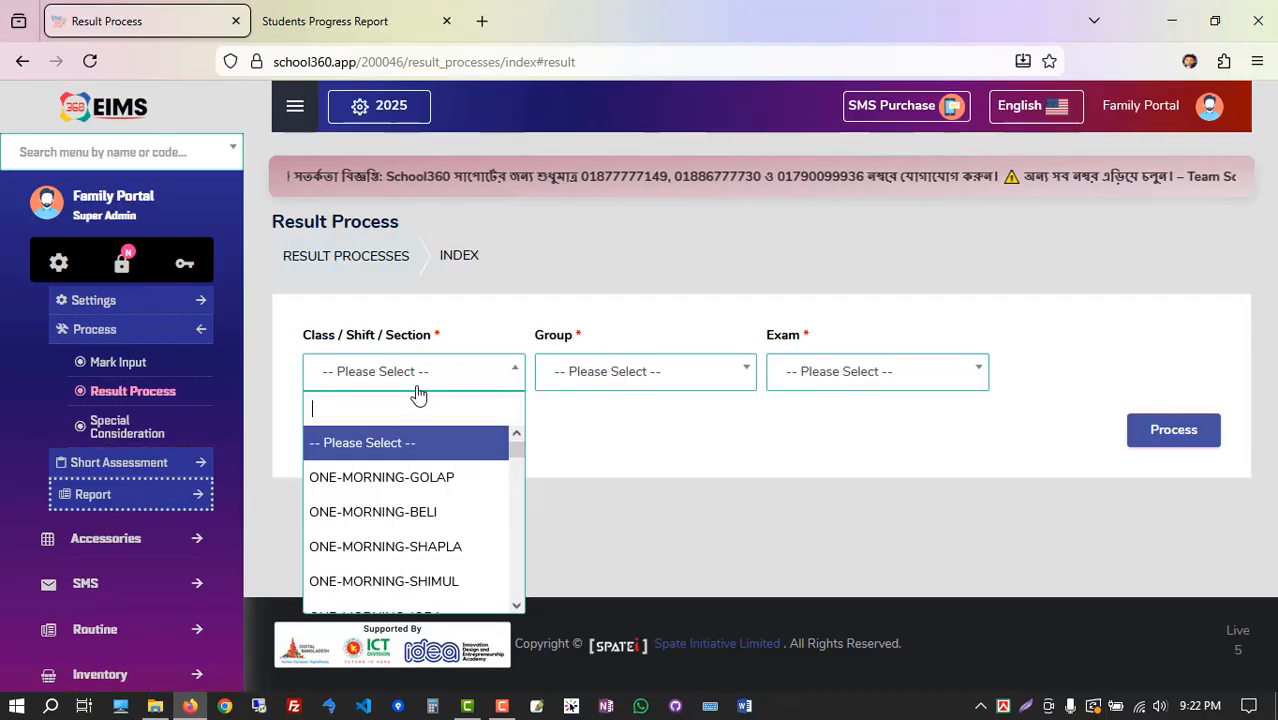
left_click(542, 396)
left_click(616, 386)
left_click(562, 477)
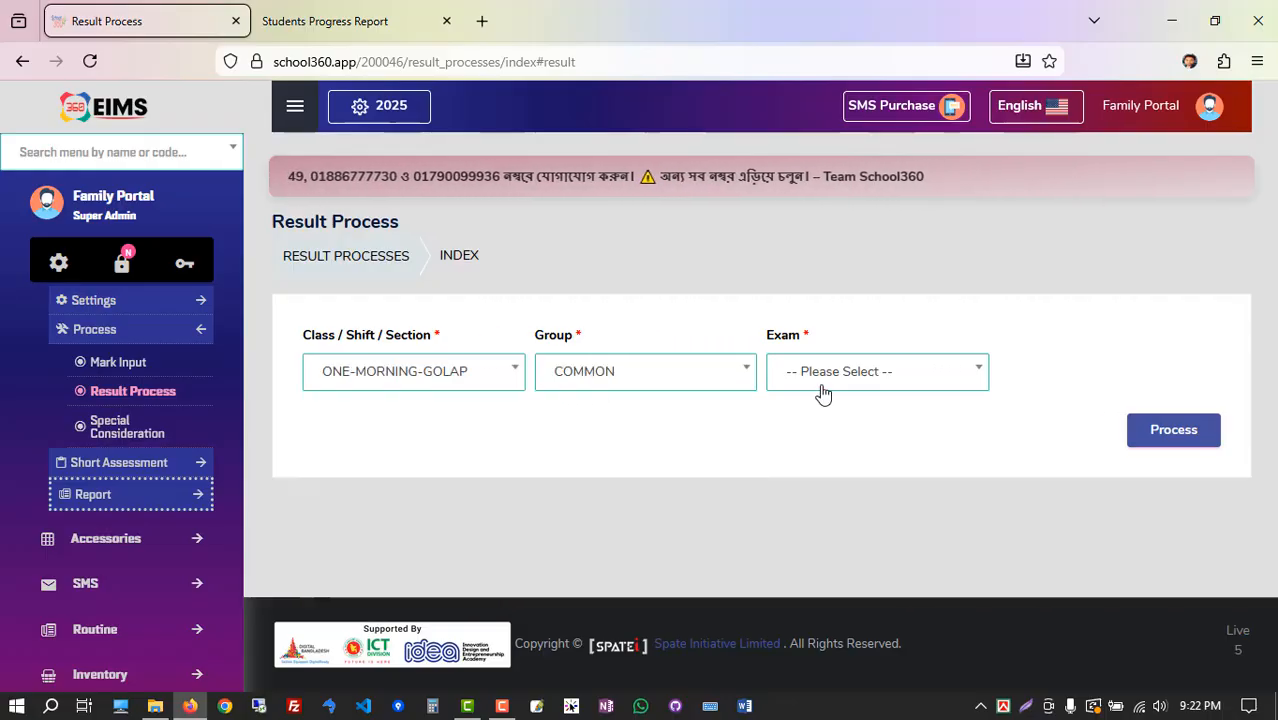
left_click(822, 393)
left_click(806, 478)
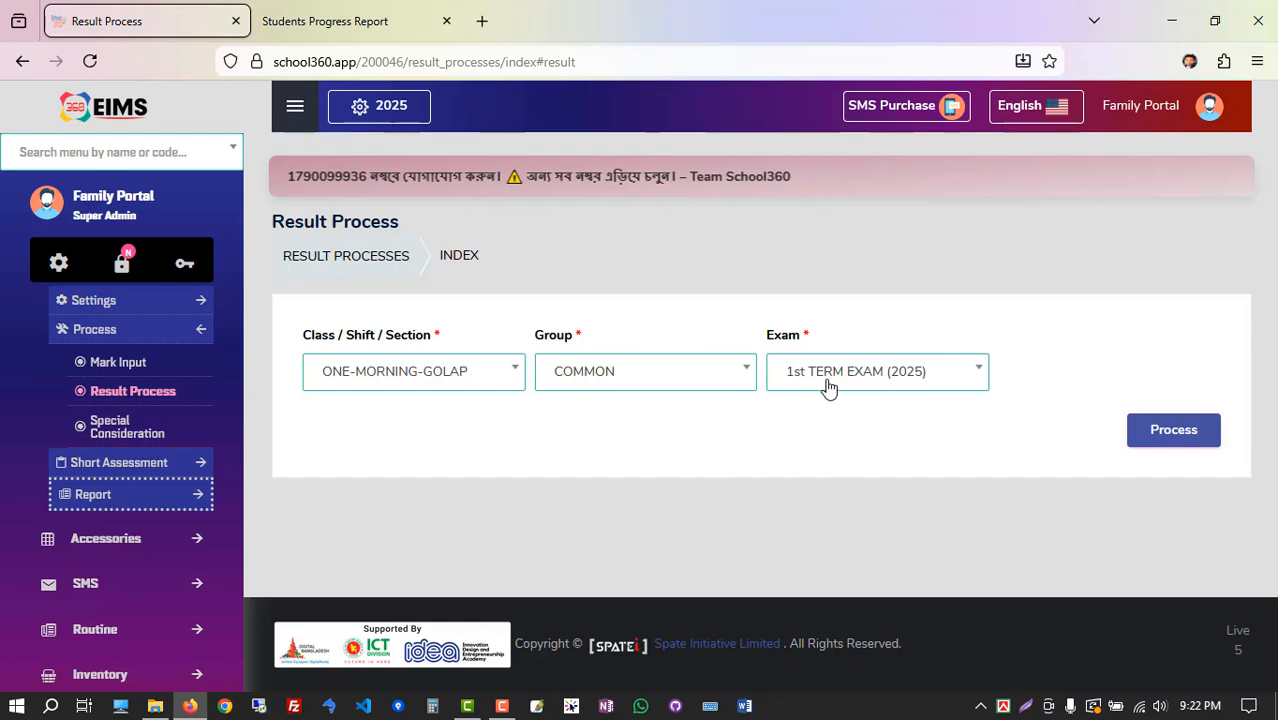
left_click(832, 385)
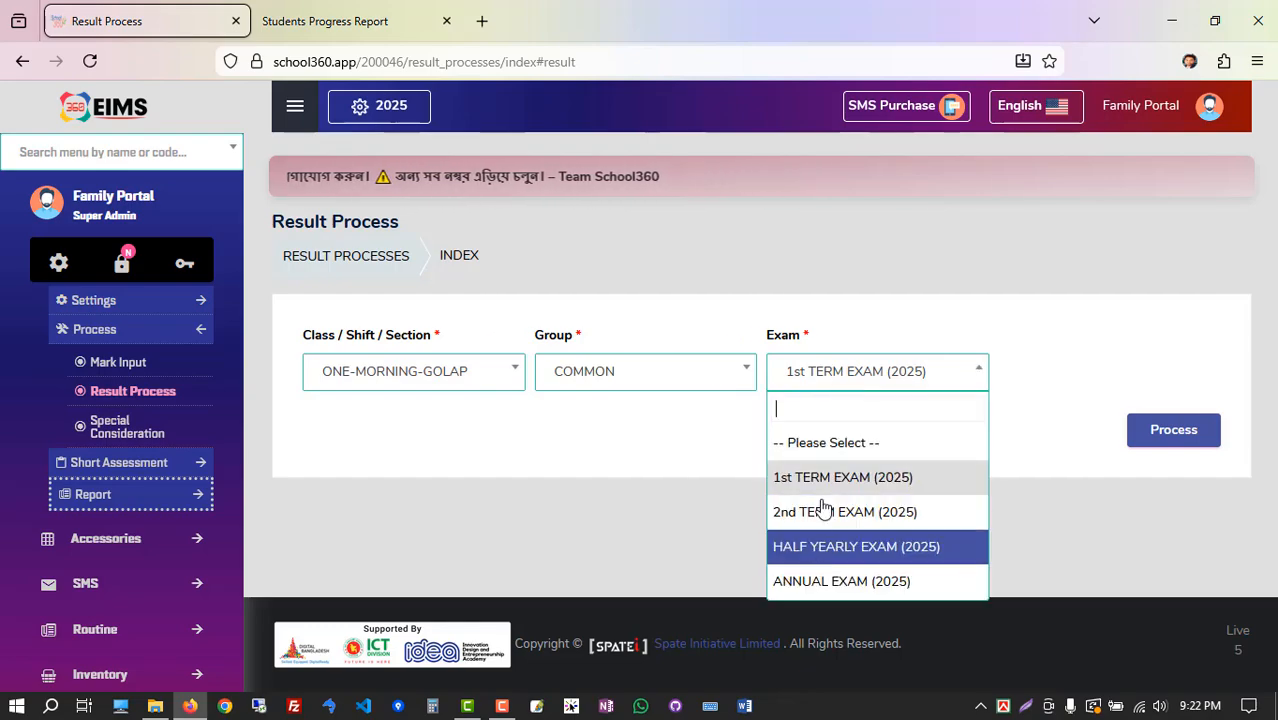
left_click(818, 487)
left_click(1135, 444)
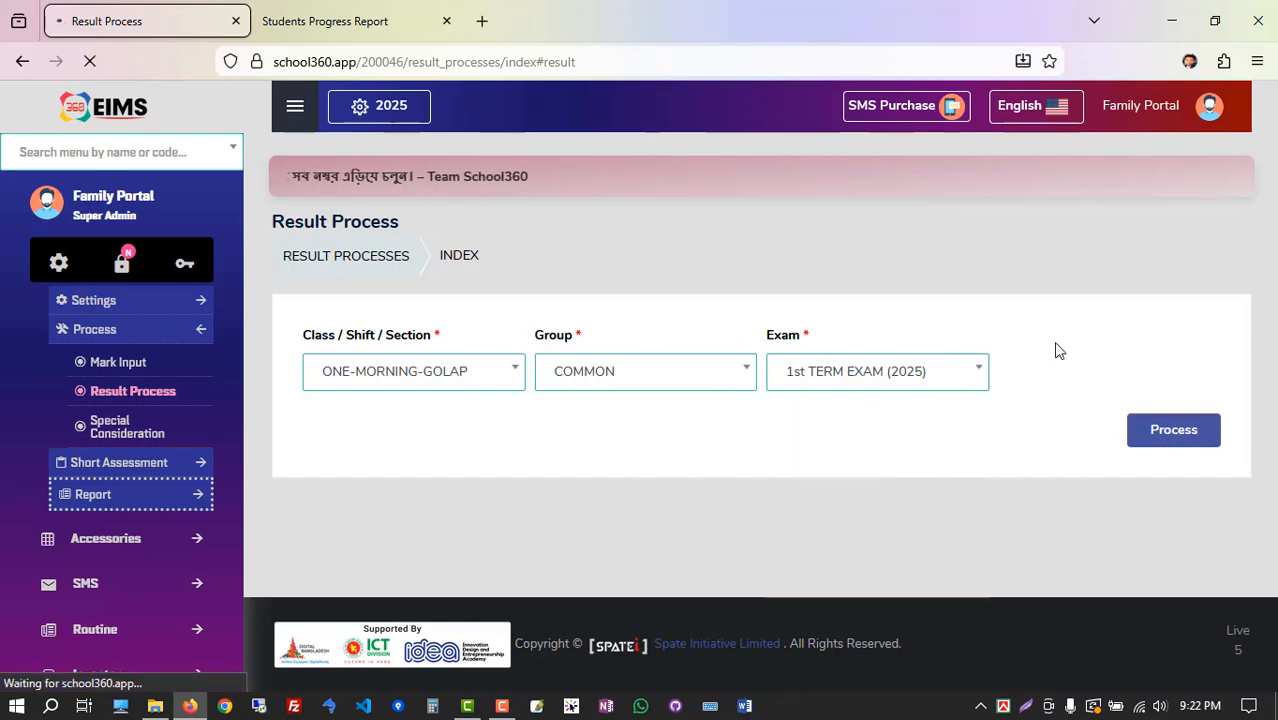
scroll(590, 435, "down", 10)
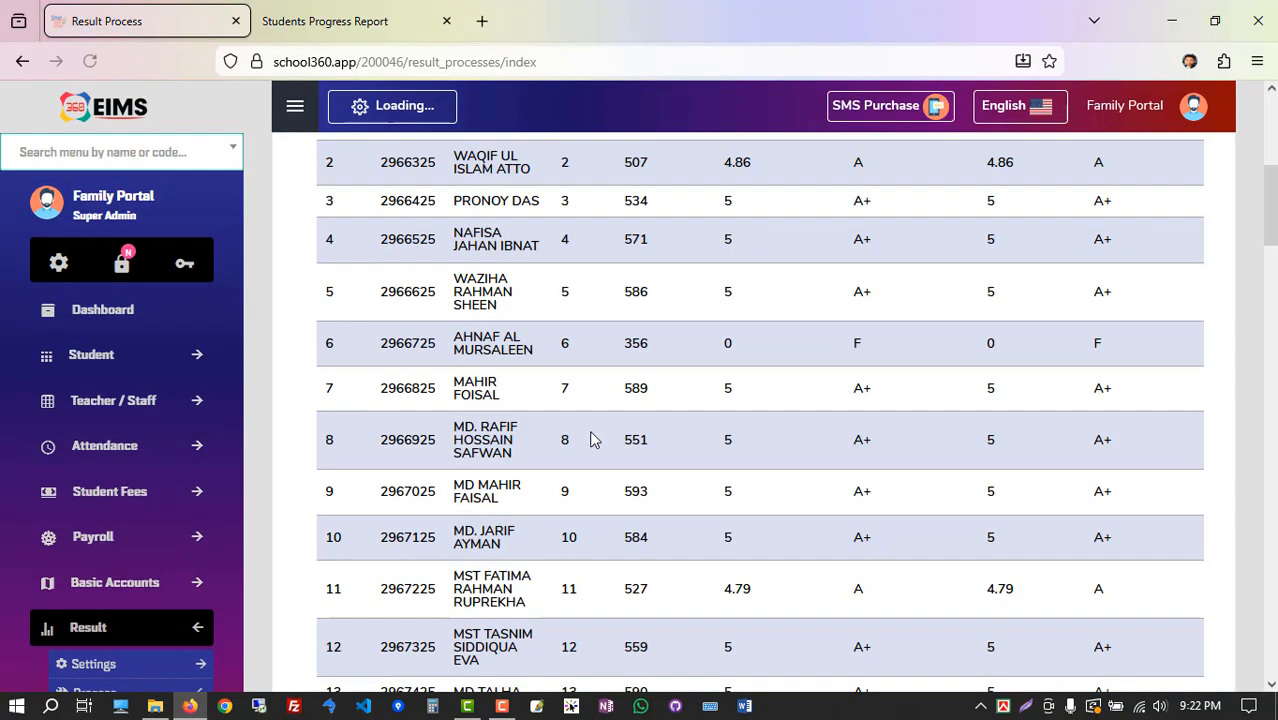
scroll(700, 470, "down", 20)
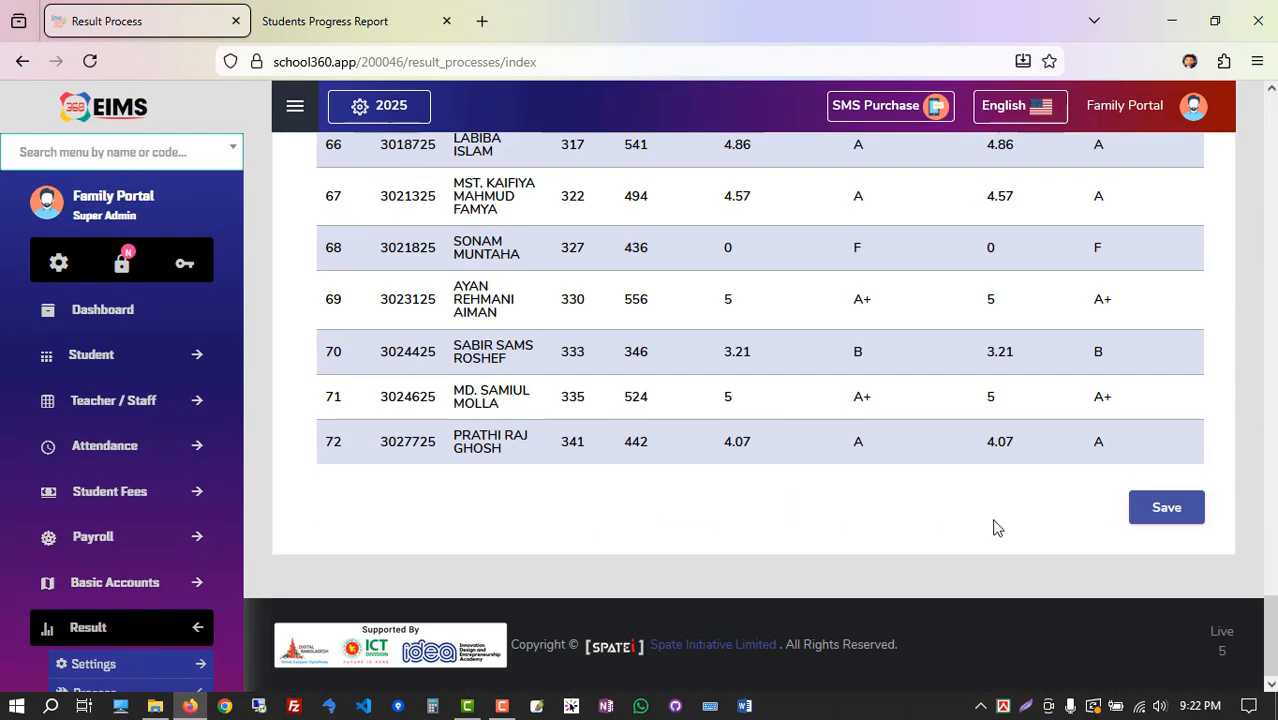
left_click(1163, 518)
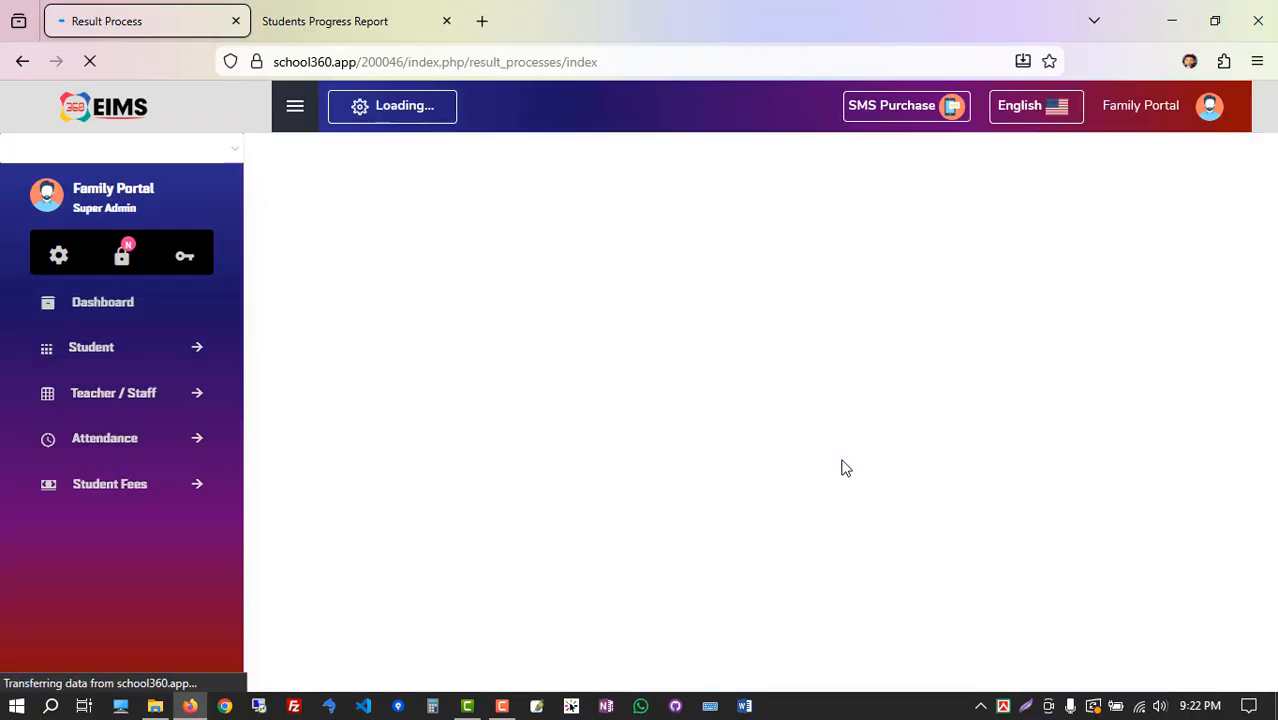
Process and save the 2nd TERM EXAM (2025) results for the same section and group
left_click(838, 430)
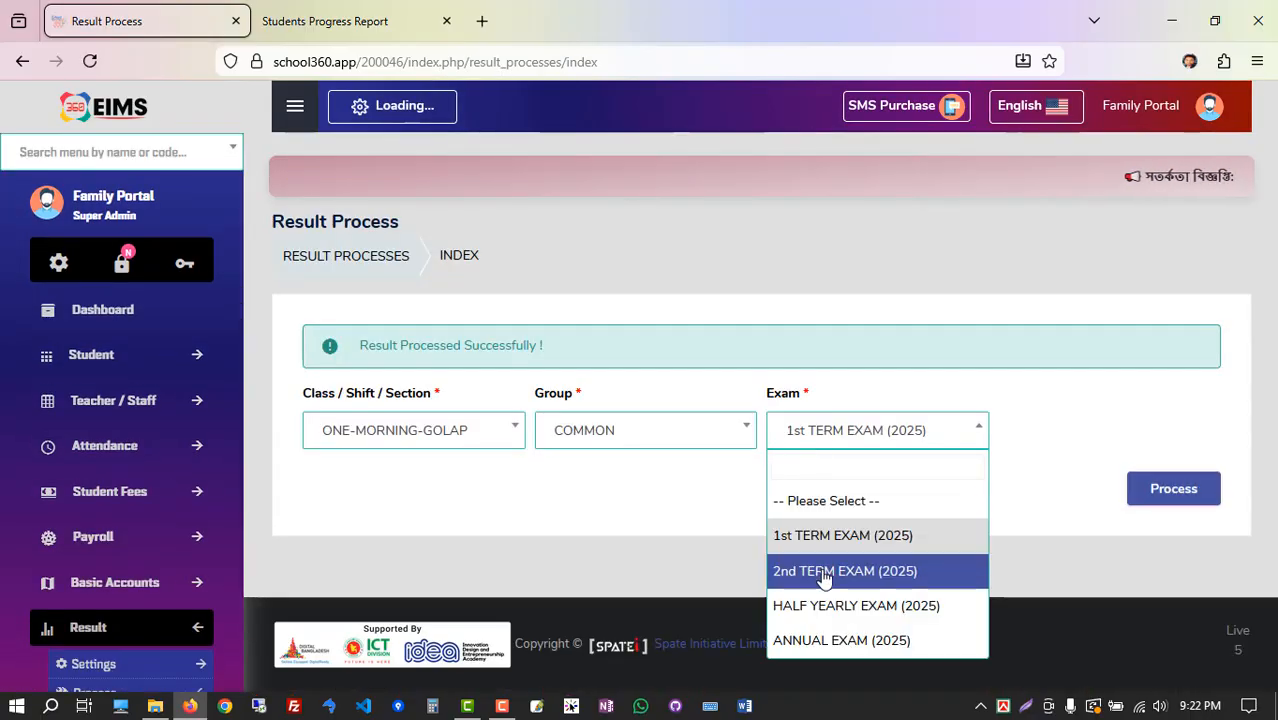
left_click(827, 571)
left_click(1172, 488)
scroll(800, 518, "down", 20)
scroll(805, 520, "down", 6)
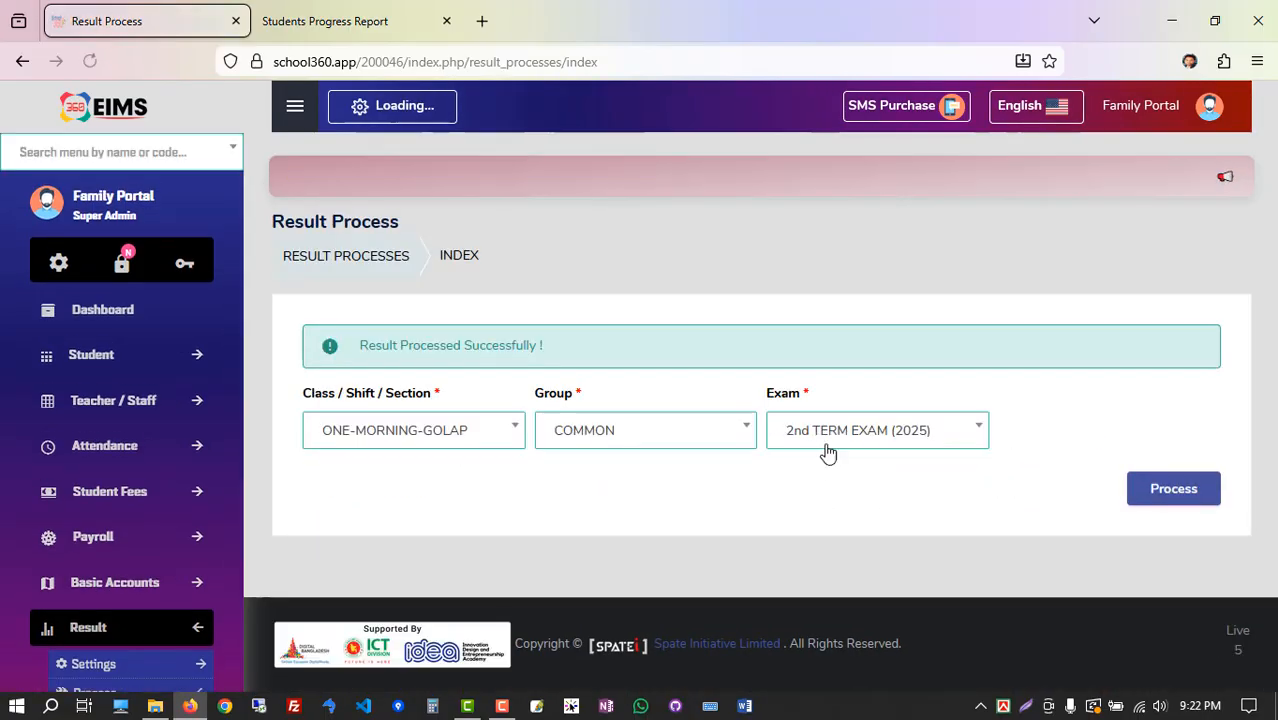
Process and save the ANNUAL EXAM (2025) results for ONE-MORNING-GOLAP, group COMMON
left_click(822, 438)
left_click(813, 642)
scroll(700, 490, "down", 2)
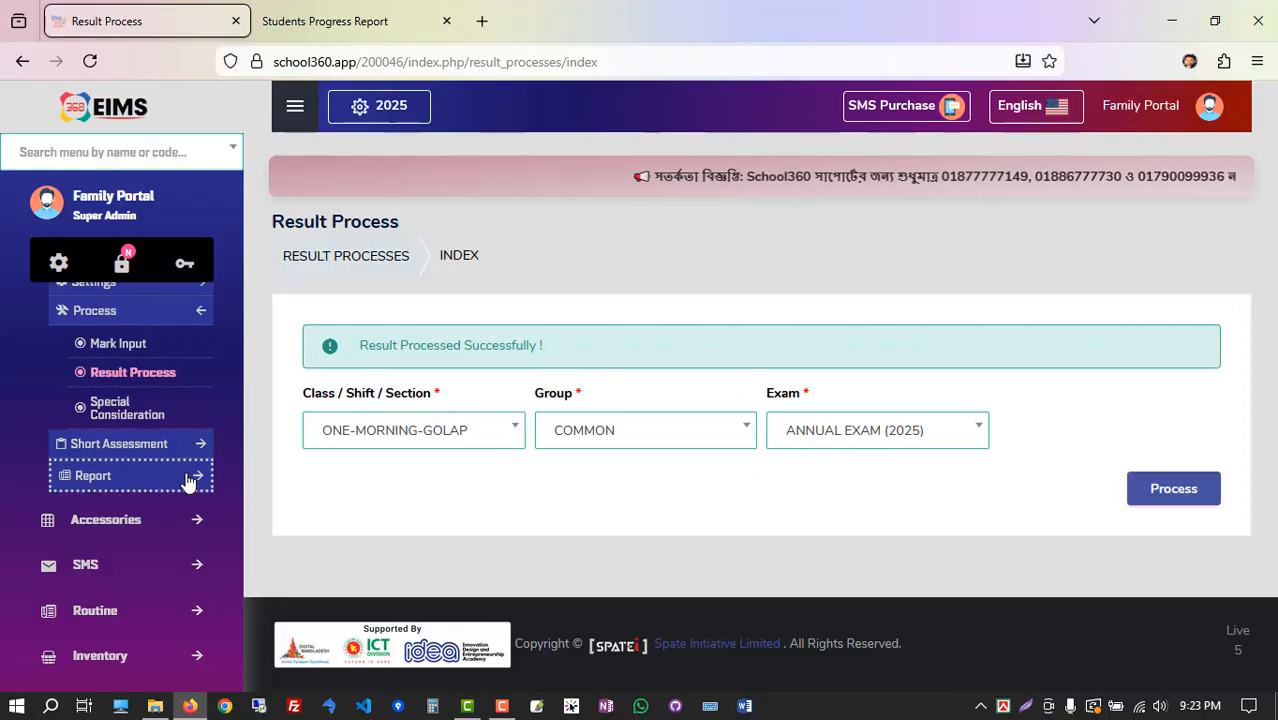
Open the Grand Final Mark Sheet report
left_click(97, 478)
scroll(97, 478, "down", 2)
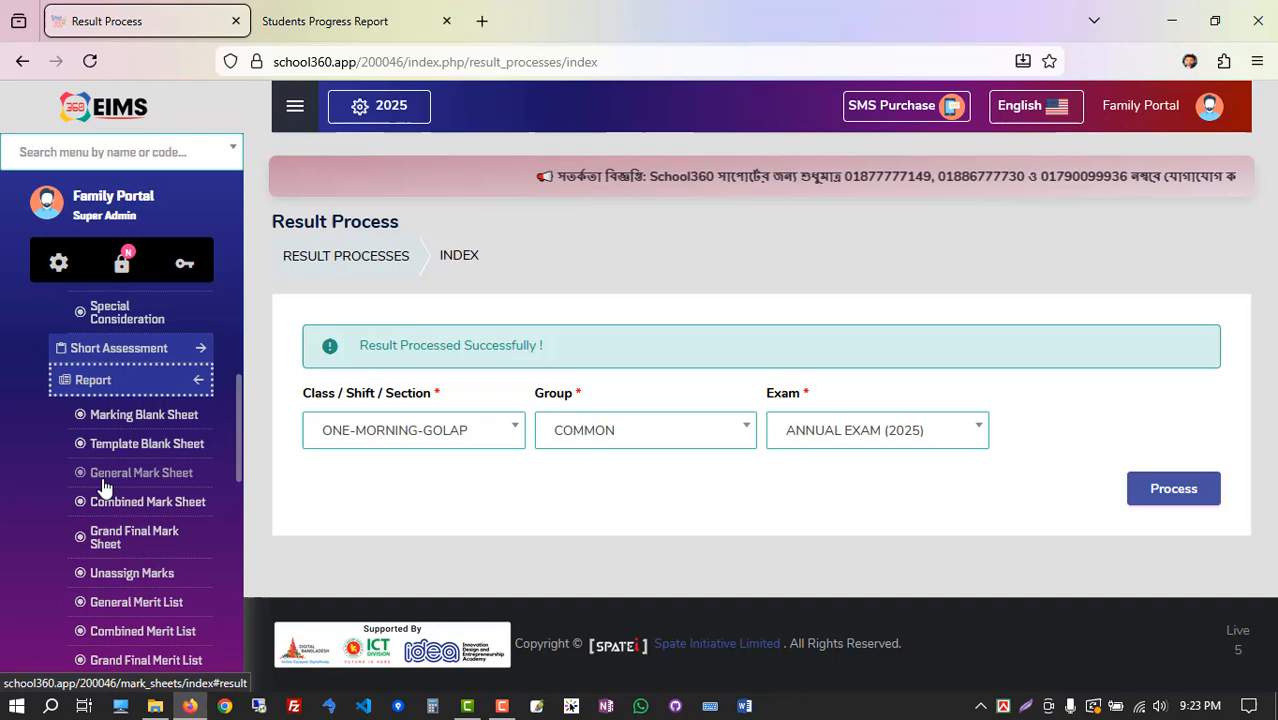
left_click(122, 540)
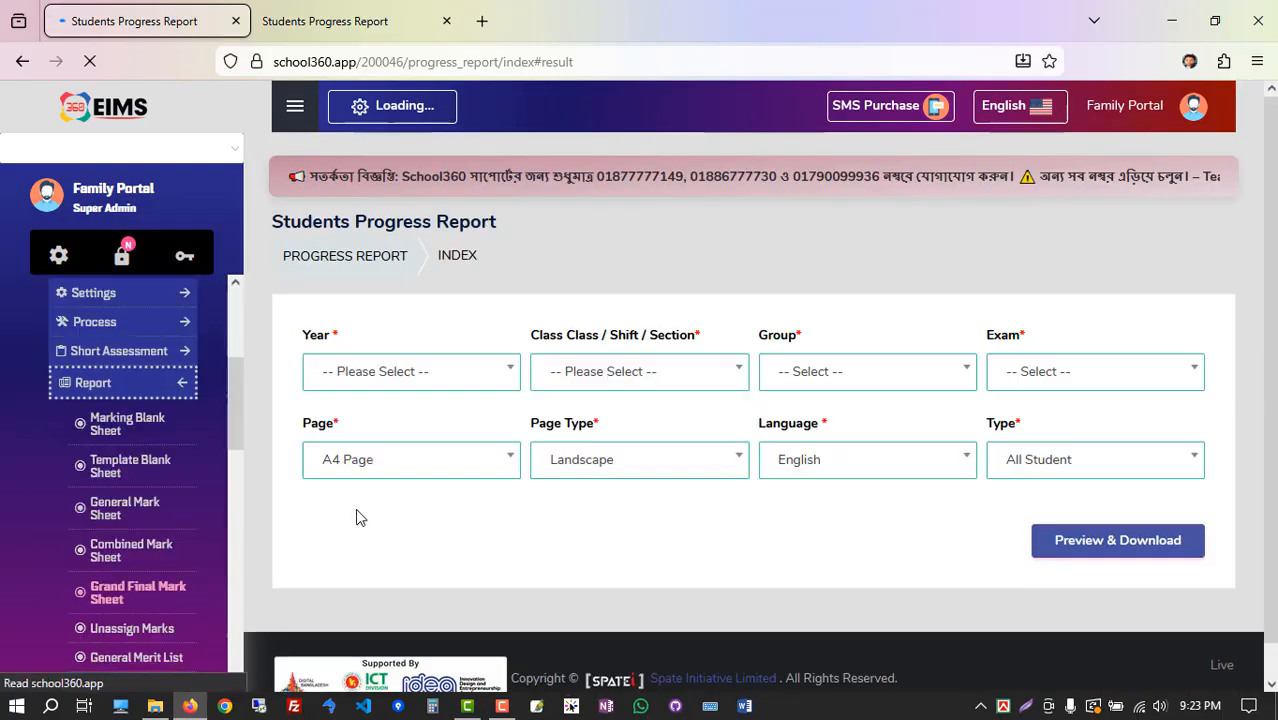
Set the progress report to year 2025, section ONE-MORNING-GOLAP, group COMMON and exam ANNUAL EXAM (2025)
left_click(424, 370)
left_click(378, 478)
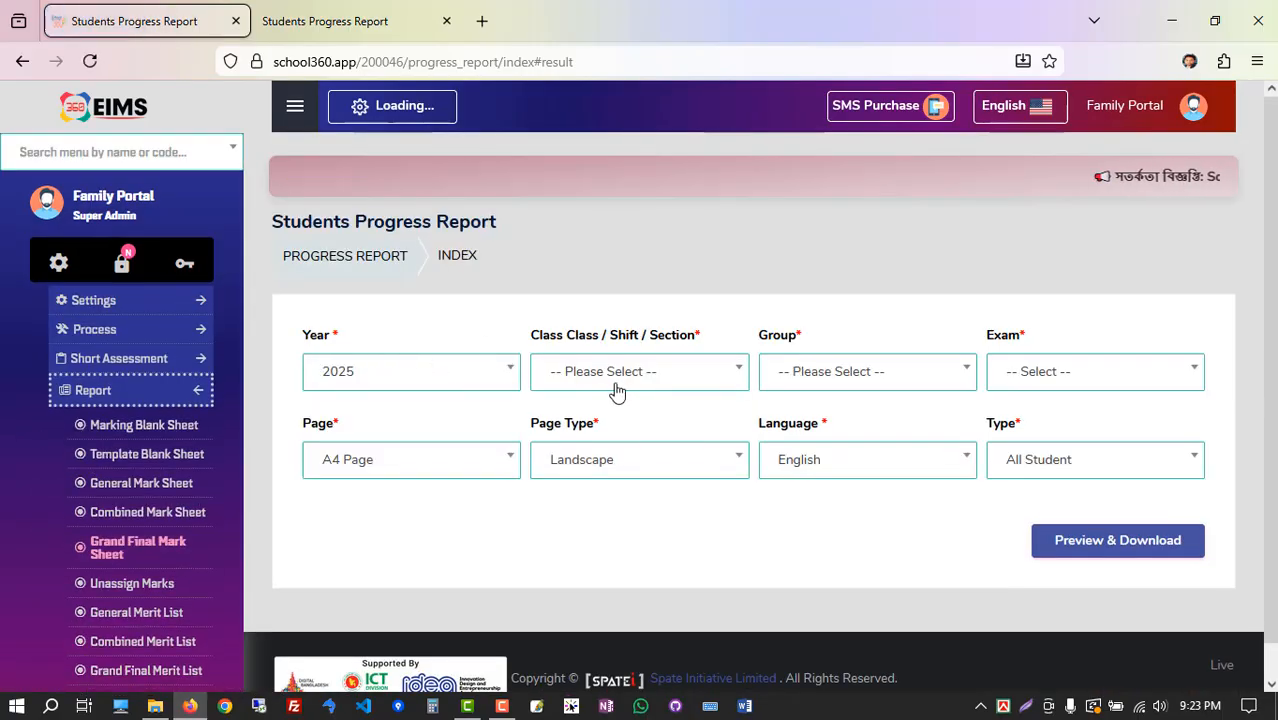
left_click(616, 384)
left_click(620, 478)
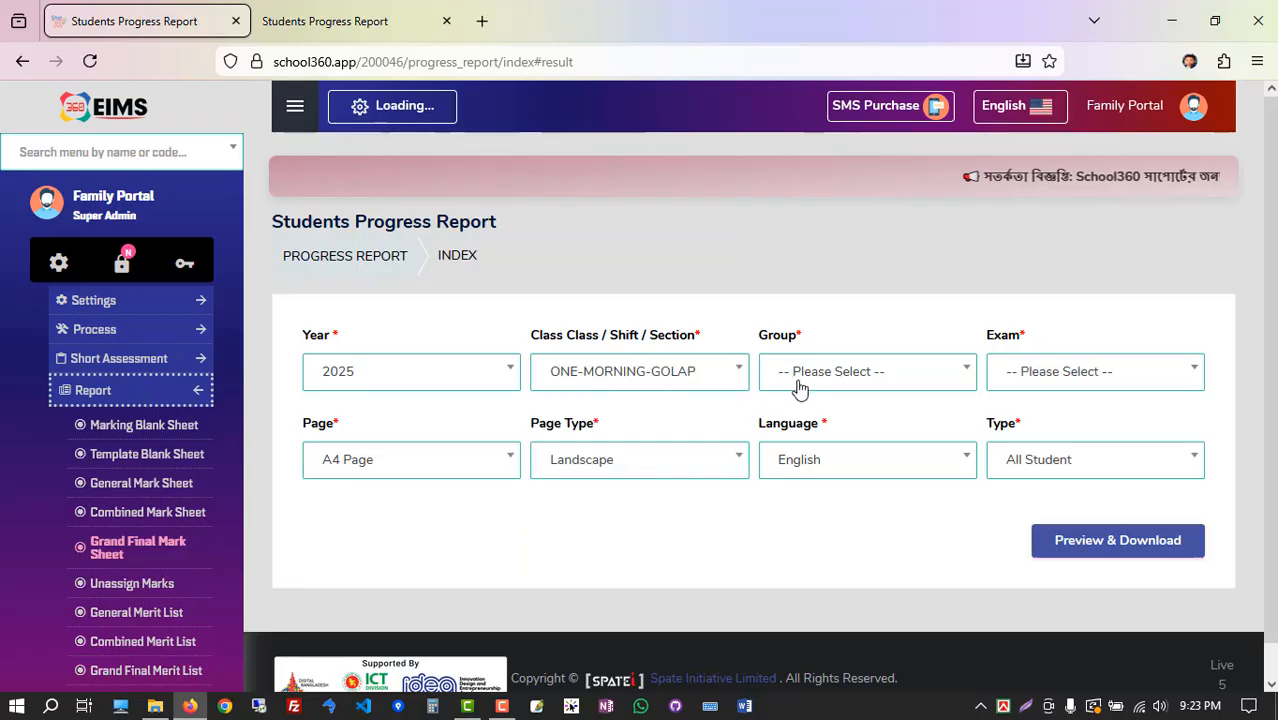
left_click(800, 387)
left_click(798, 480)
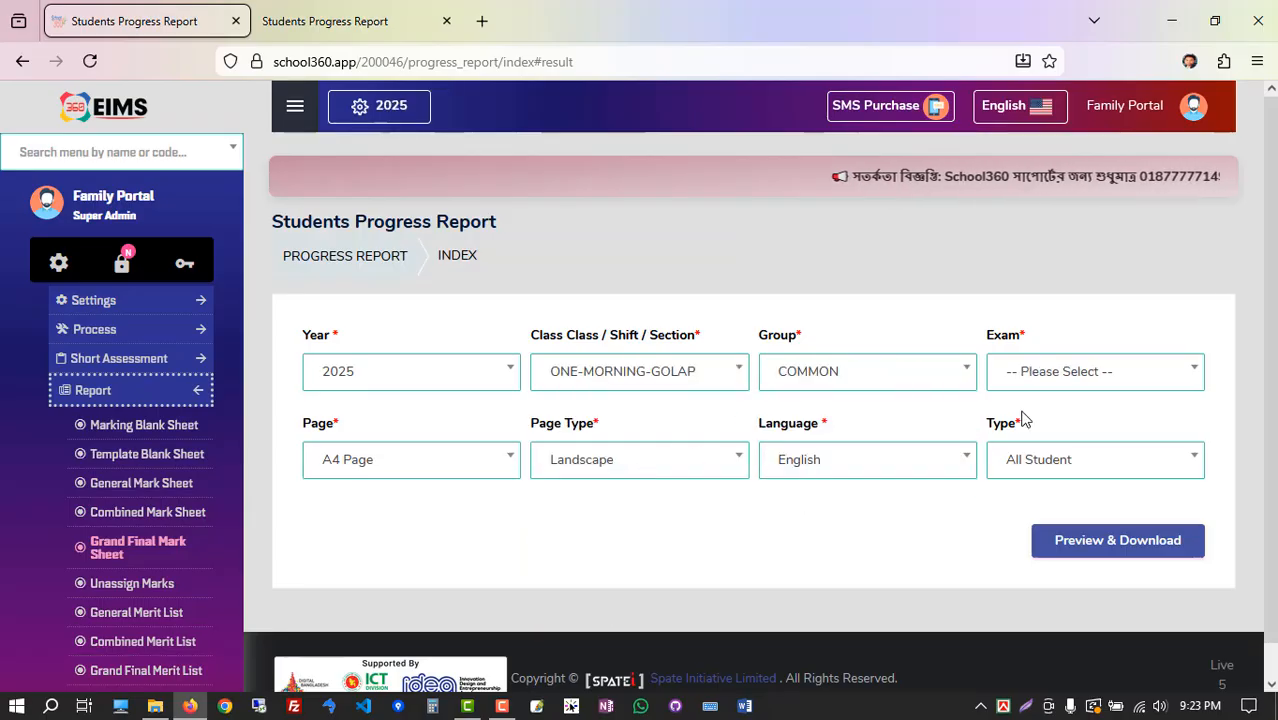
left_click(1030, 382)
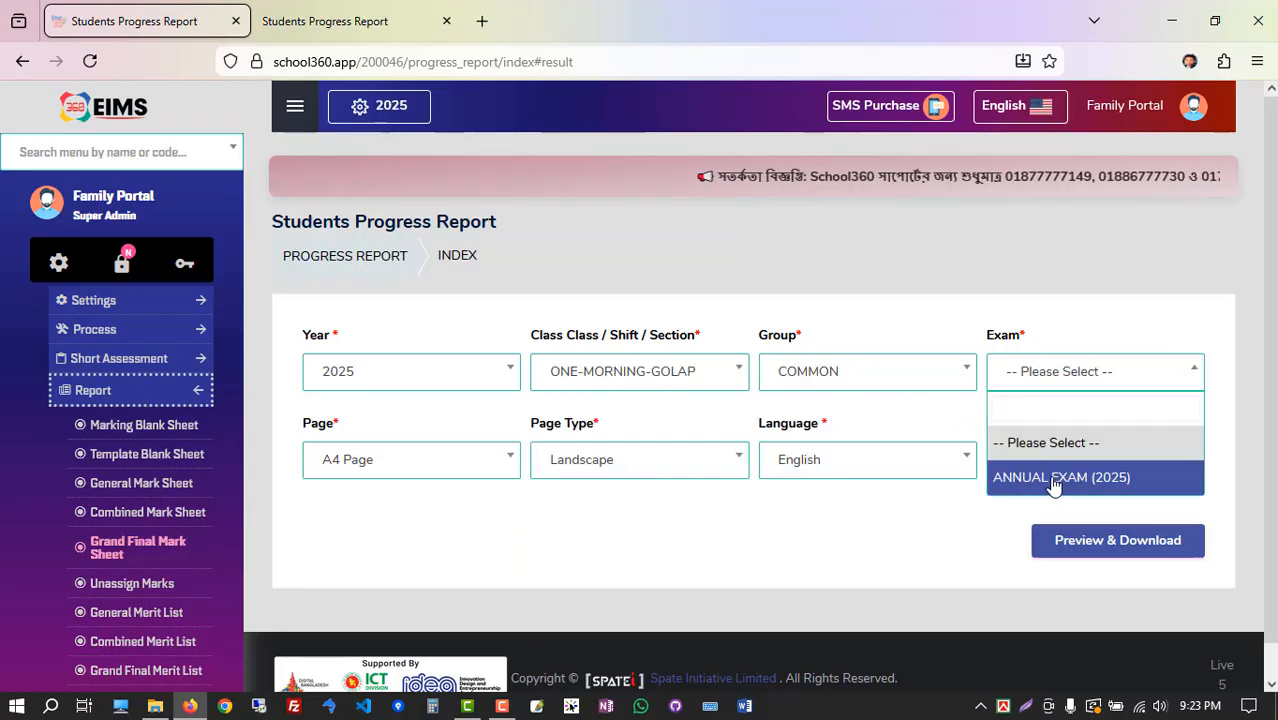
left_click(1048, 484)
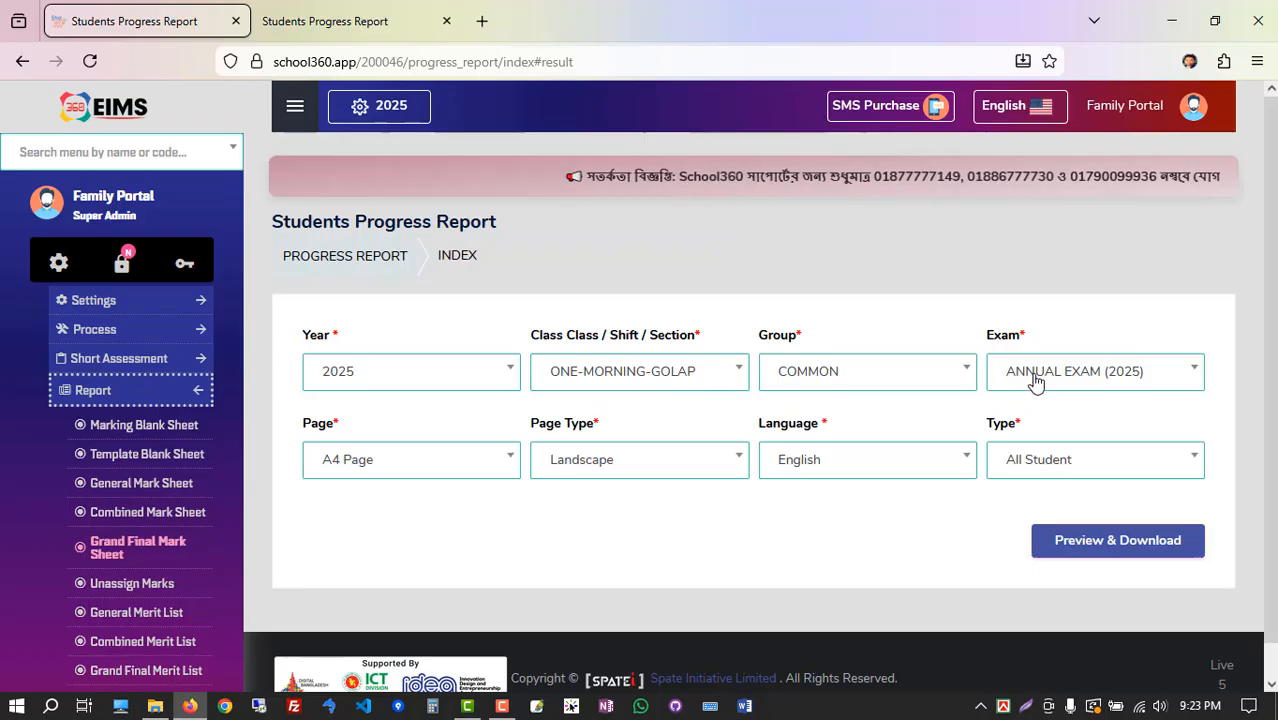
left_click(1033, 376)
left_click(1062, 382)
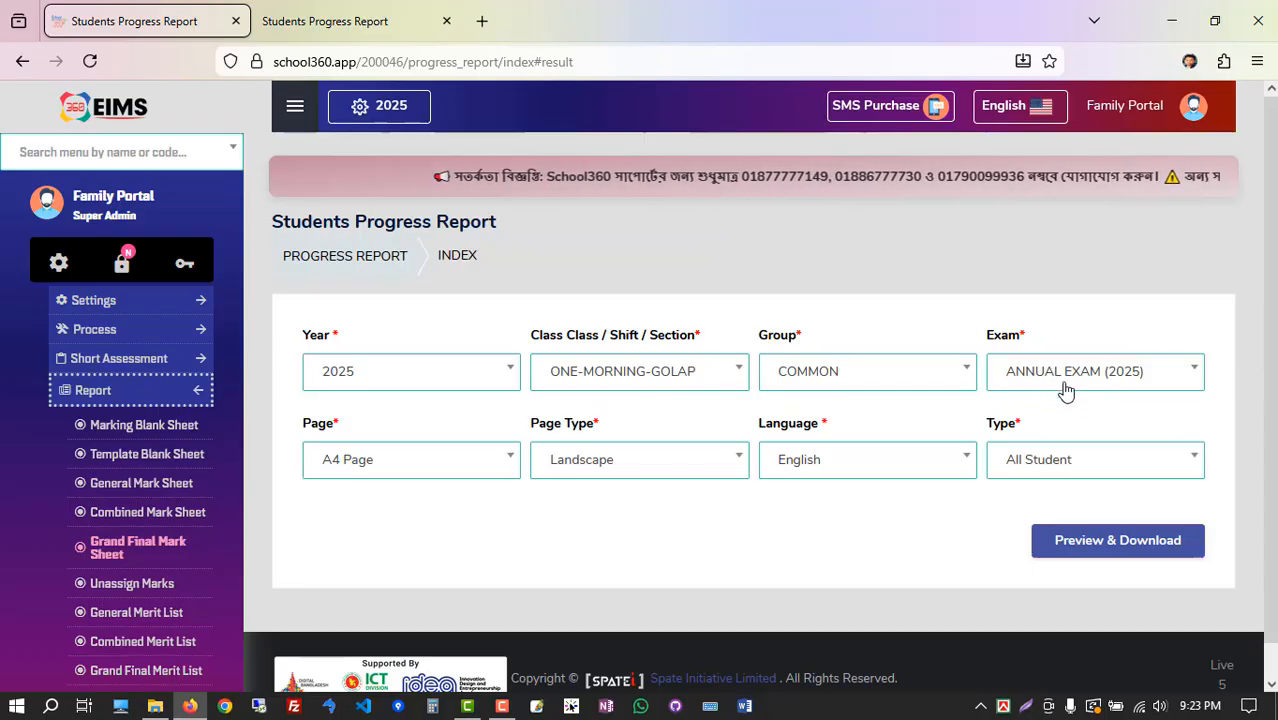
Preview the all-student progress report on A4 landscape and check how the exam details table fits the page width
left_click(1102, 540)
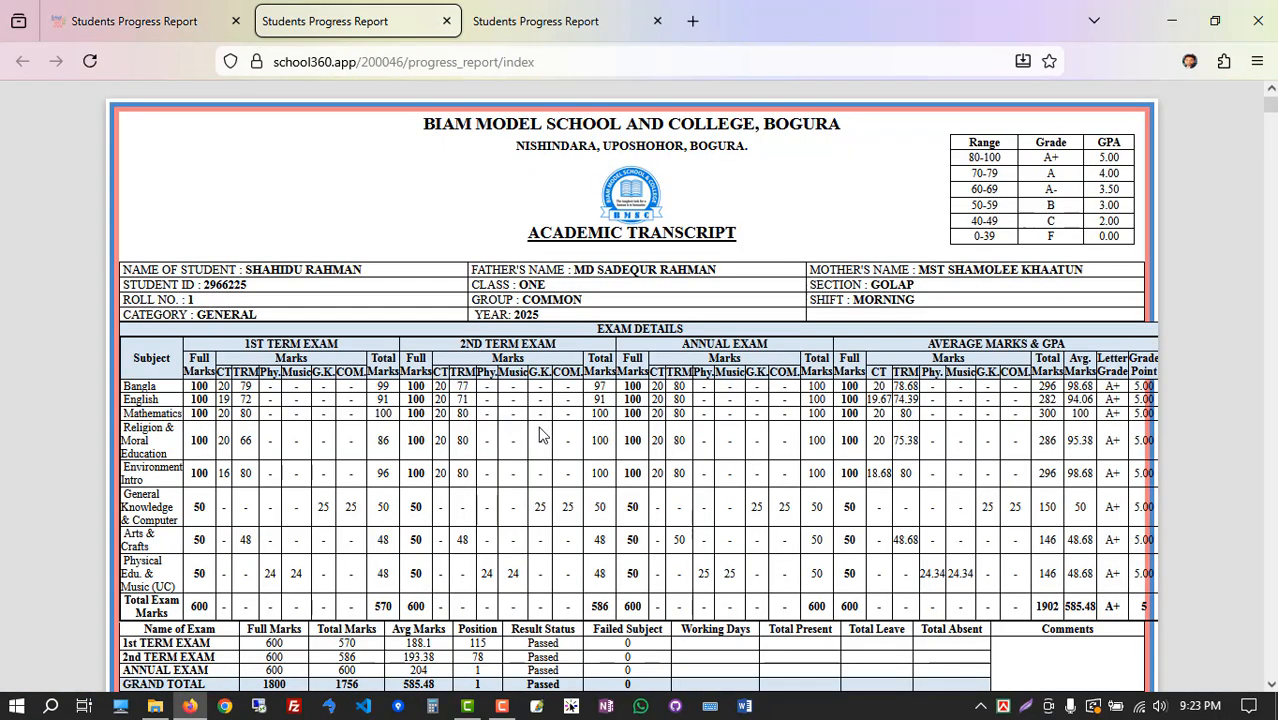
left_click(150, 20)
left_click(379, 463)
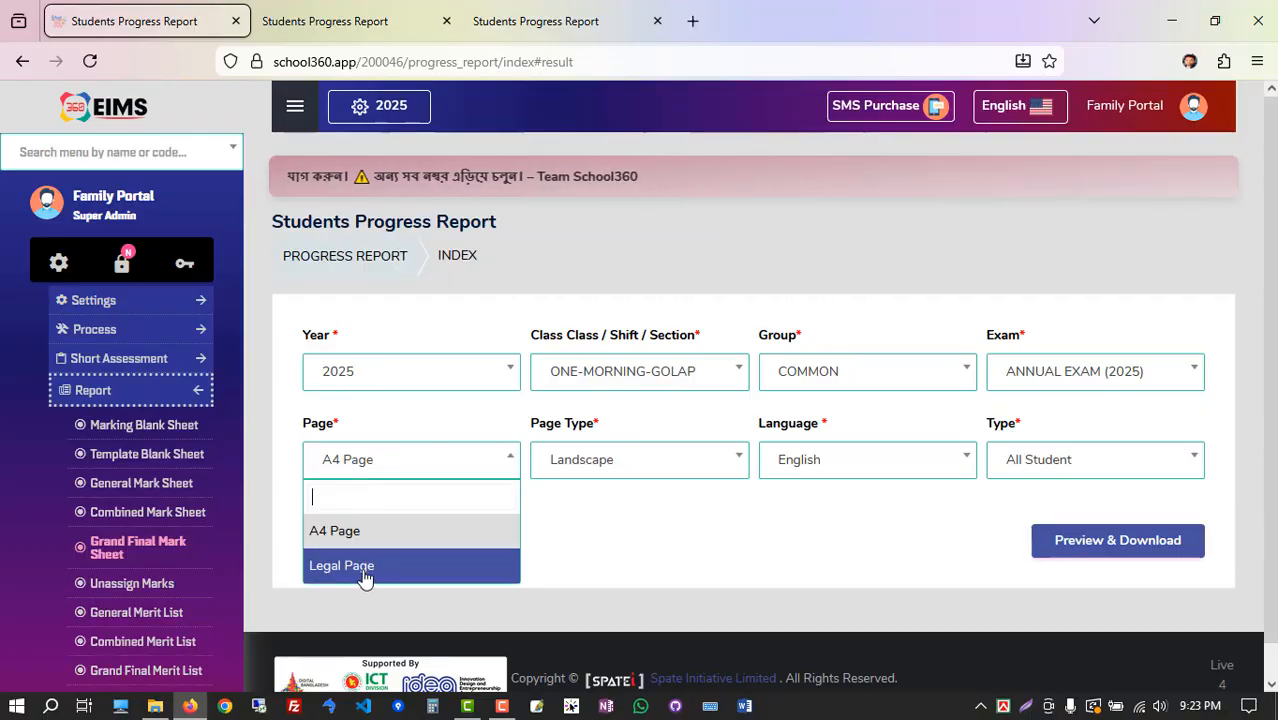
left_click(420, 21)
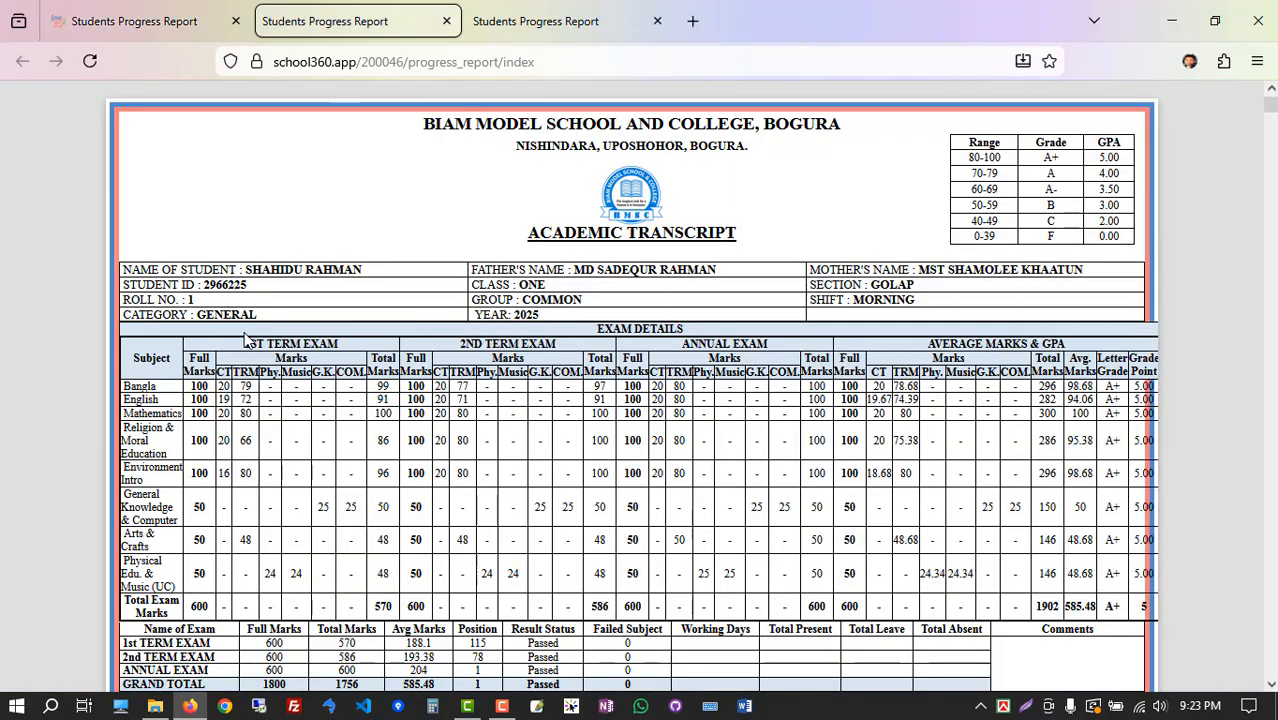
left_click_drag(249, 340, 912, 541)
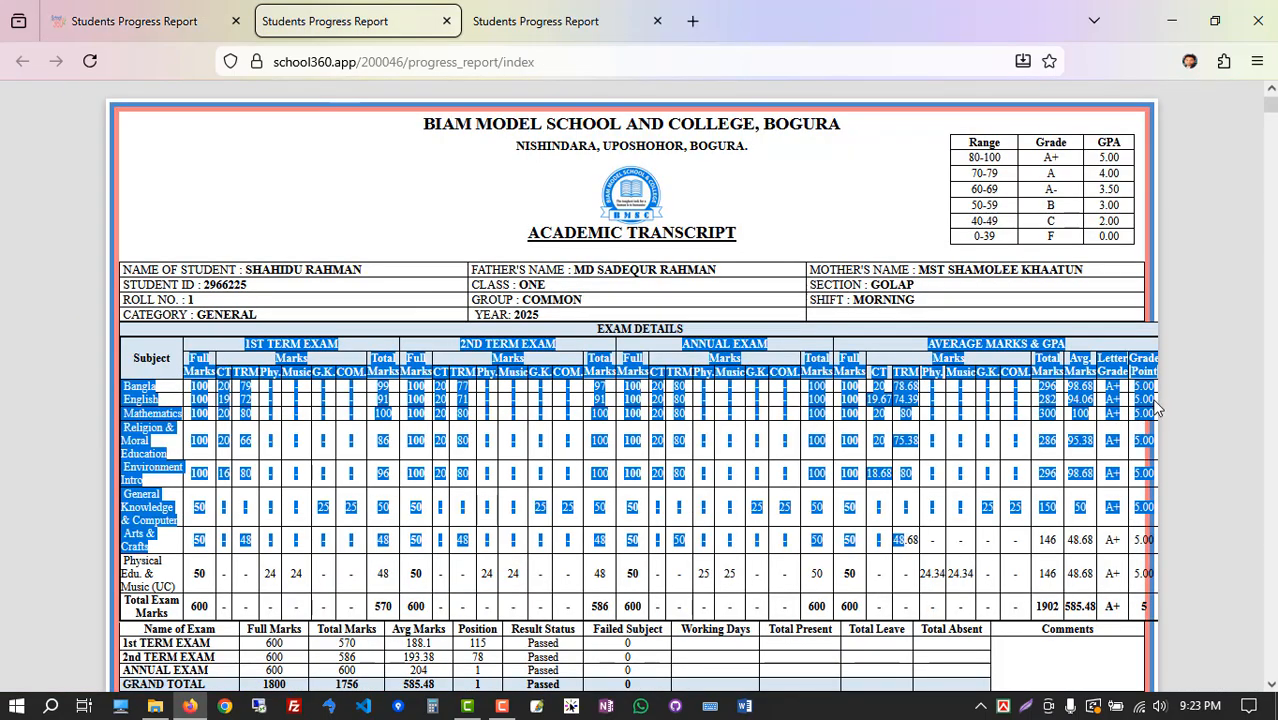
scroll(1053, 478, "down", 4)
scroll(1053, 478, "up", 6)
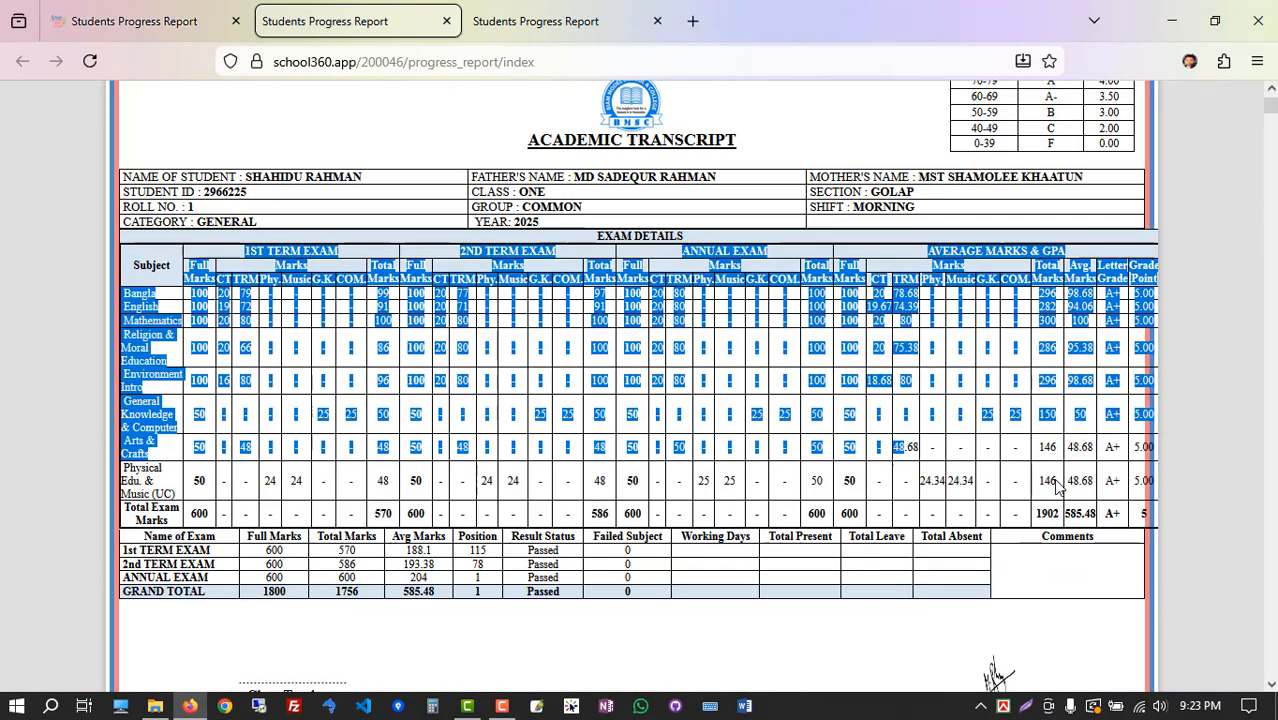
Regenerate the progress report preview with the page size set to Legal Page and review the resulting transcripts
left_click(134, 21)
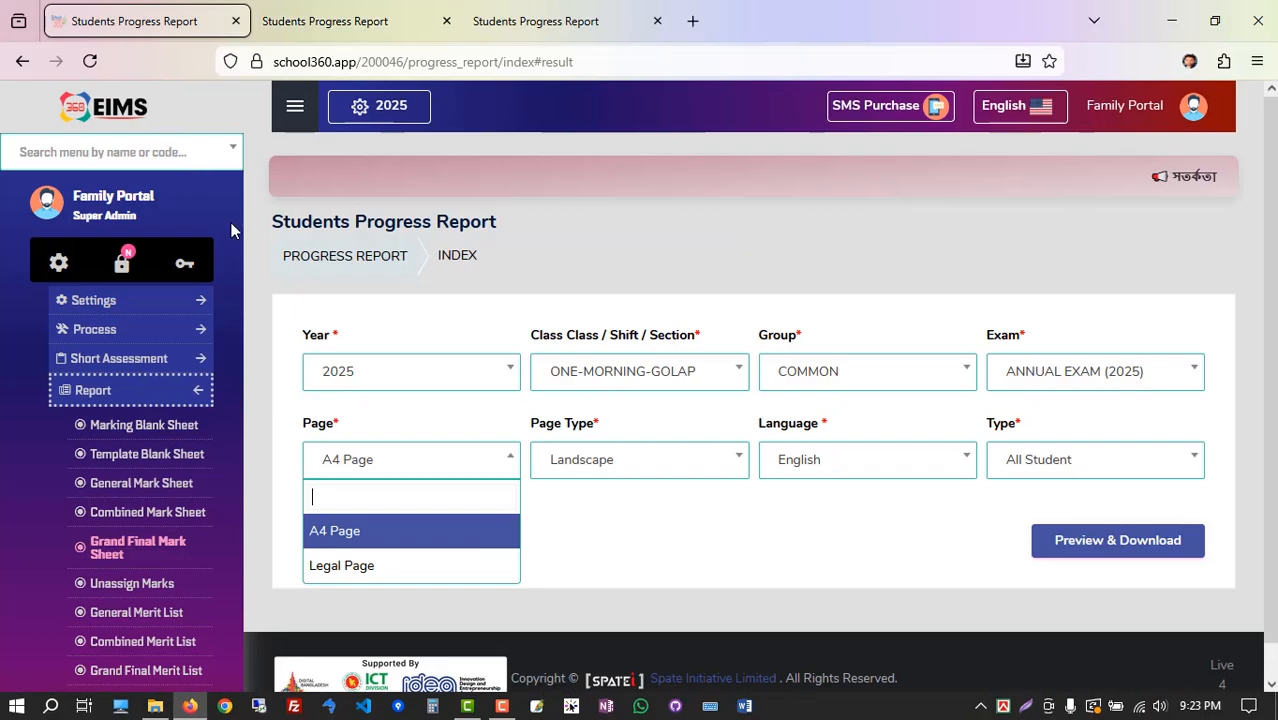
left_click(358, 570)
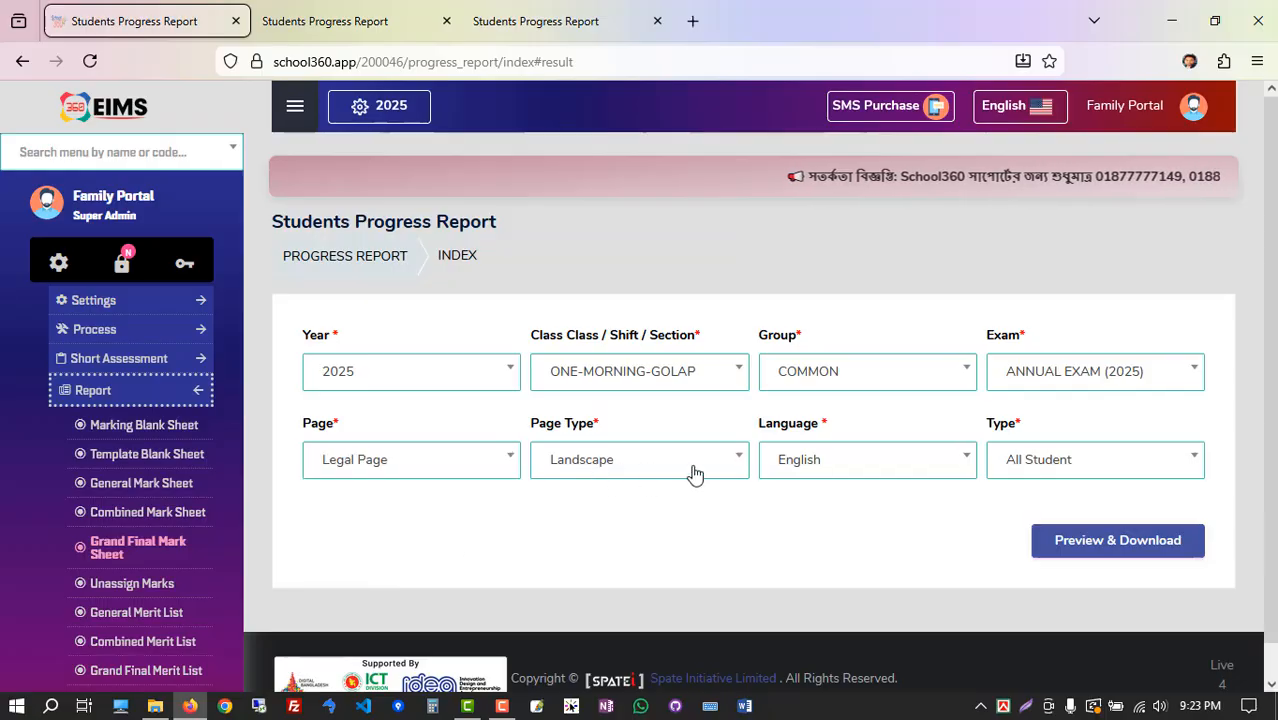
left_click(1087, 545)
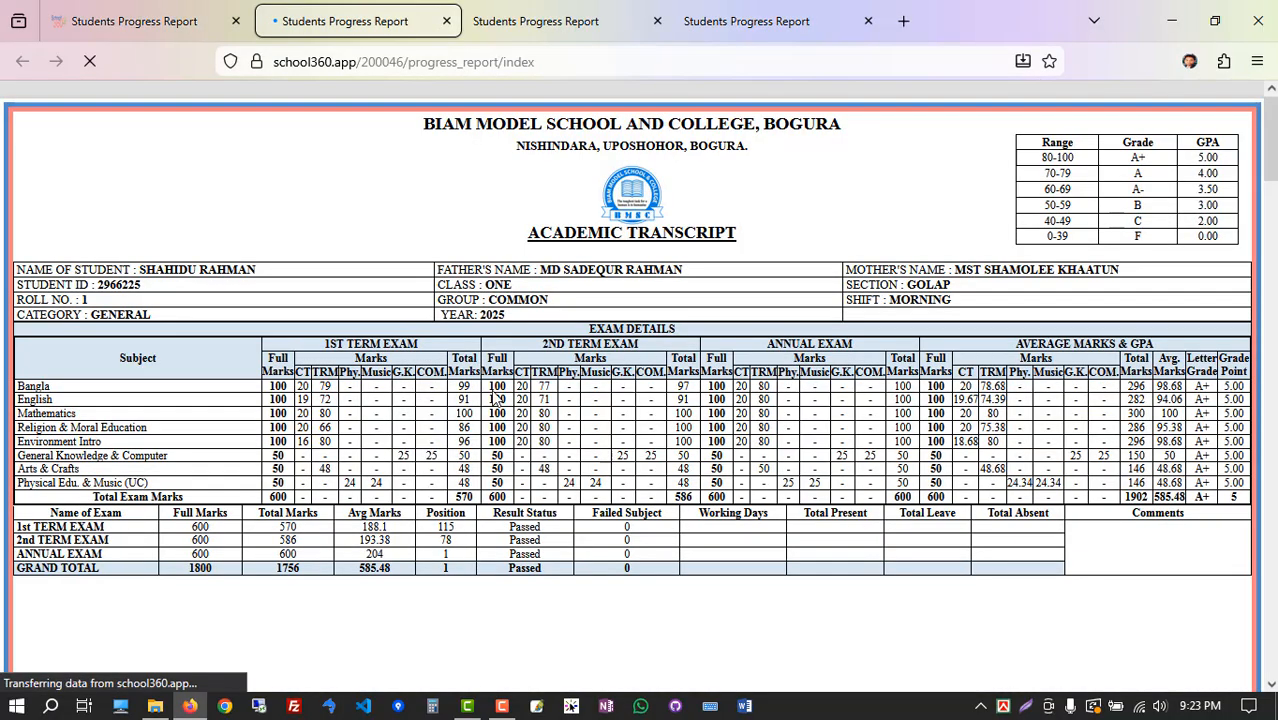
scroll(334, 334, "down", 2)
scroll(617, 360, "down", 3)
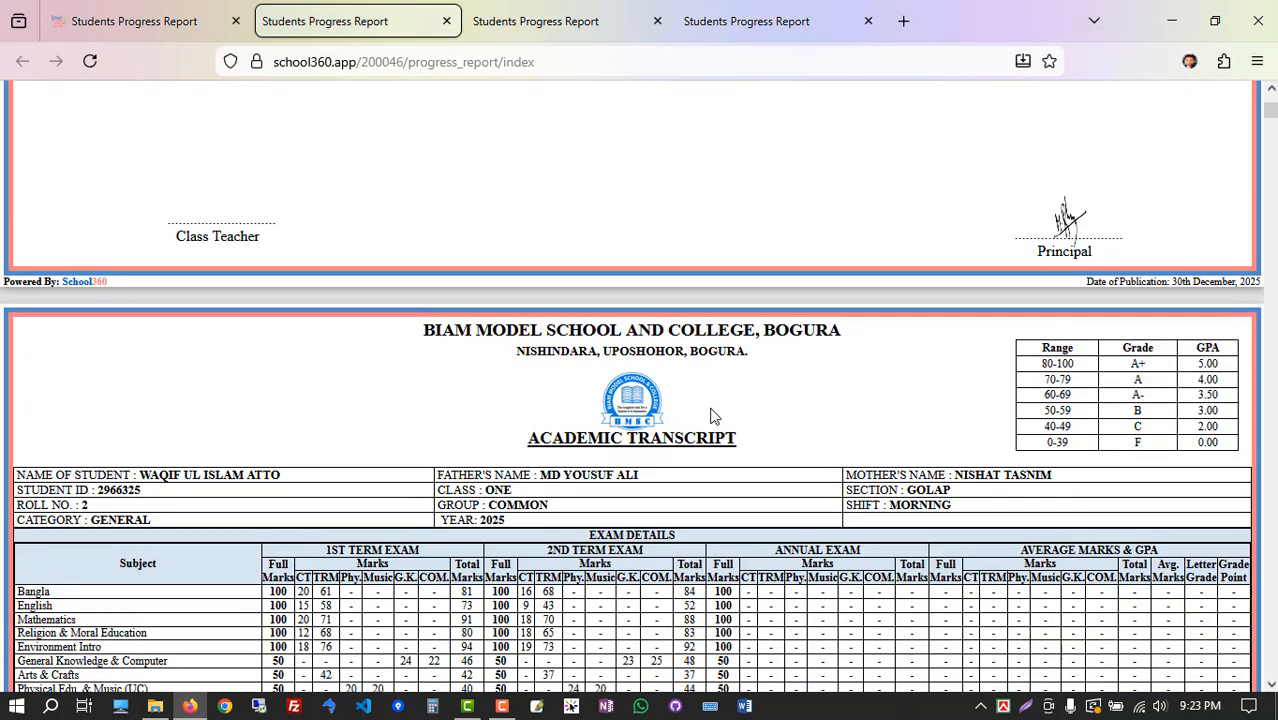
scroll(712, 415, "up", 5)
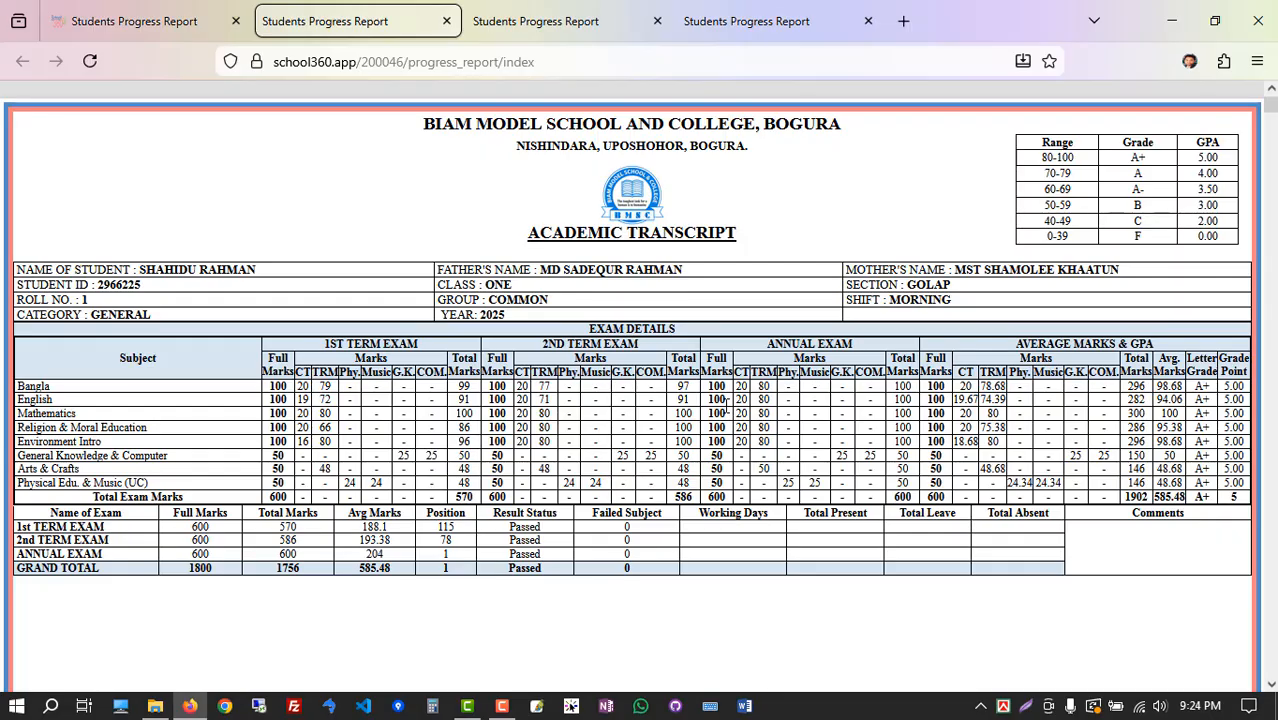
scroll(571, 391, "down", 2)
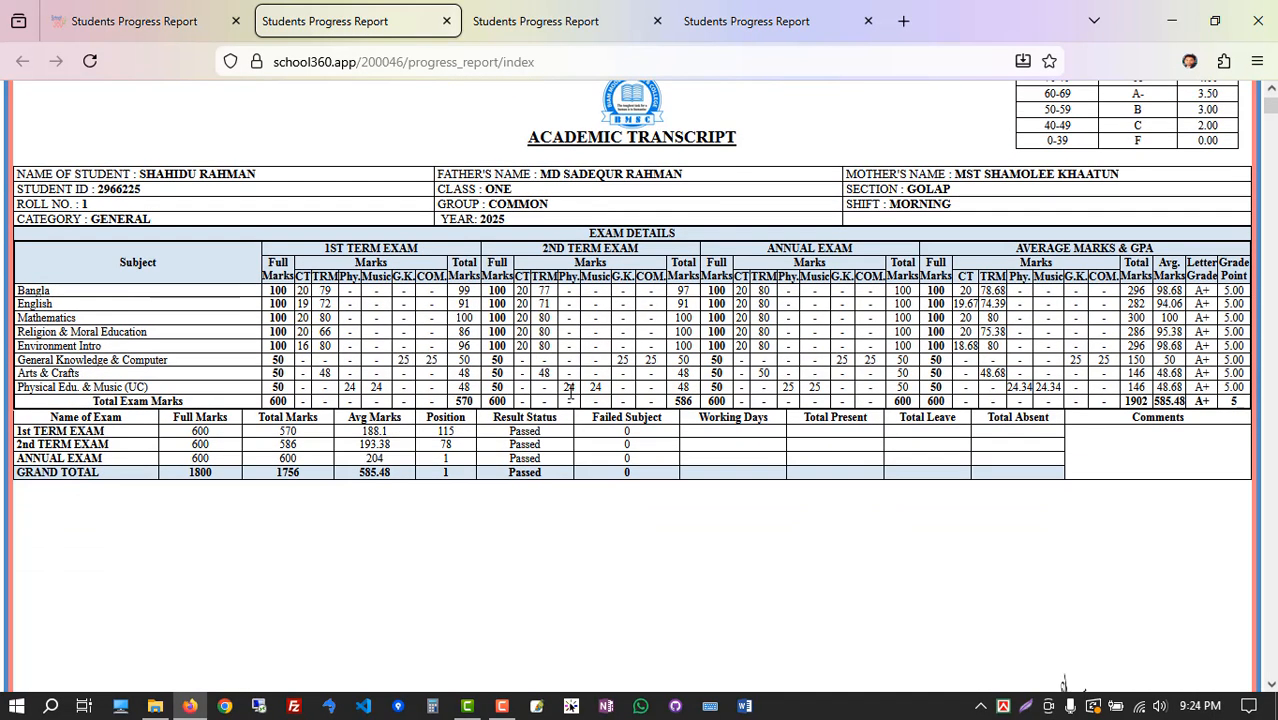
scroll(568, 393, "up", 2)
Open the General Mark Sheet report and set it to year 2025, section ONE-MORNING-GOLAP, group COMMON and exam 1st TERM EXAM (2025)
left_click(140, 20)
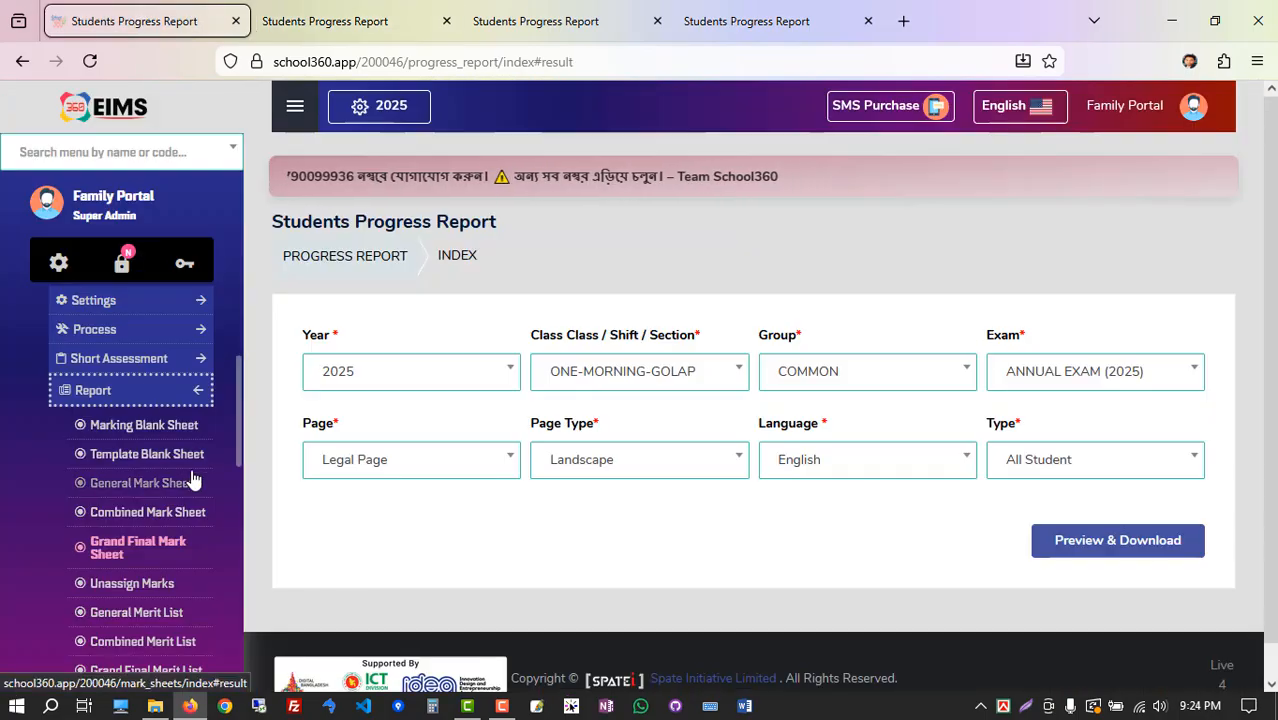
left_click(115, 483)
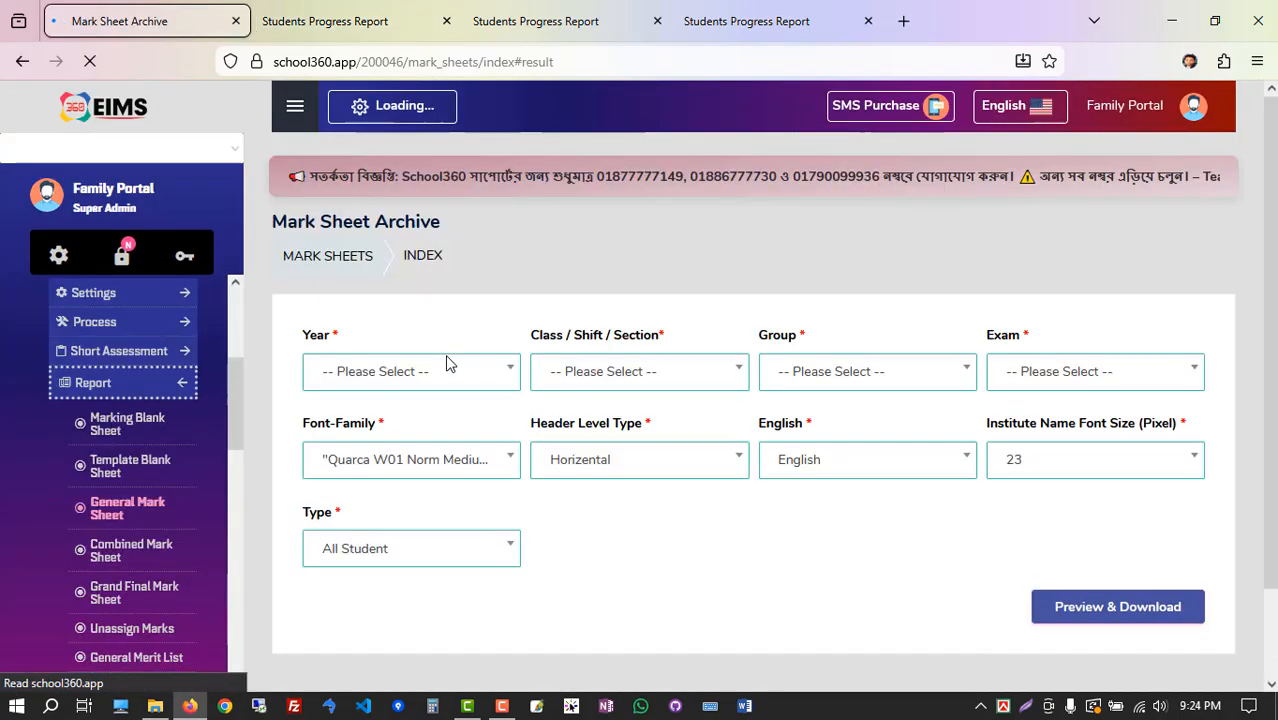
left_click(425, 372)
key("Return")
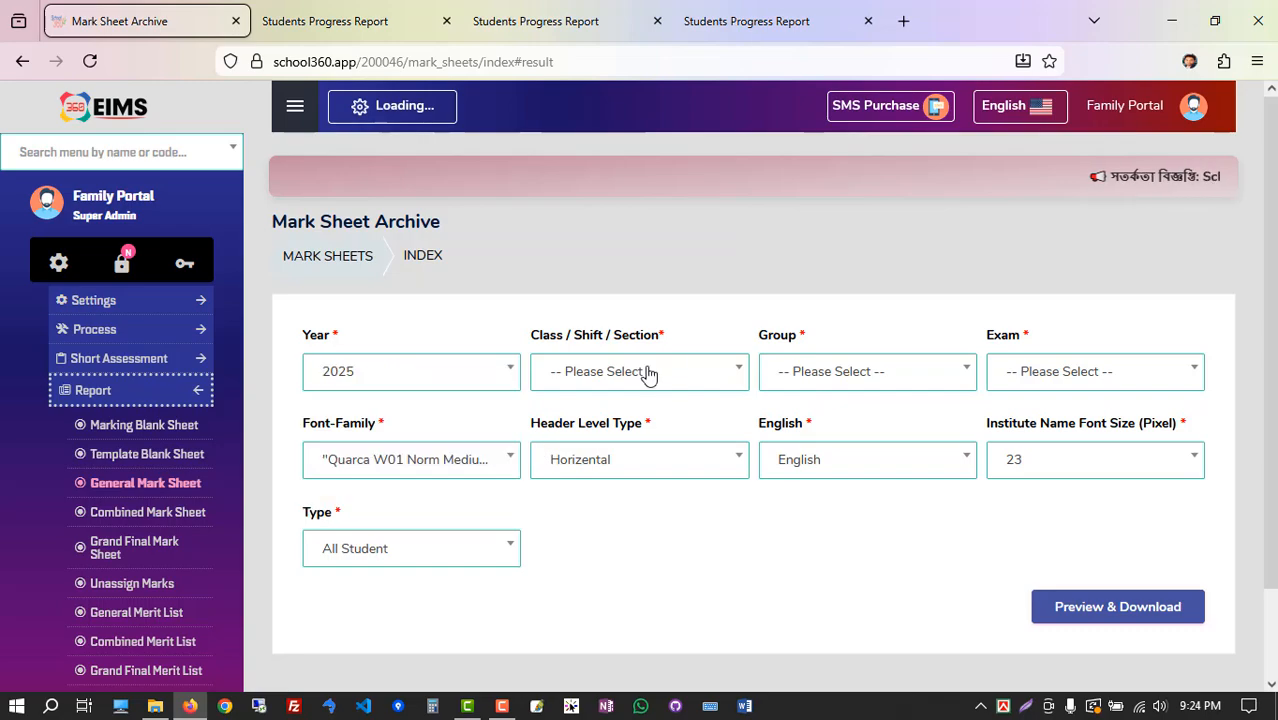
left_click(643, 376)
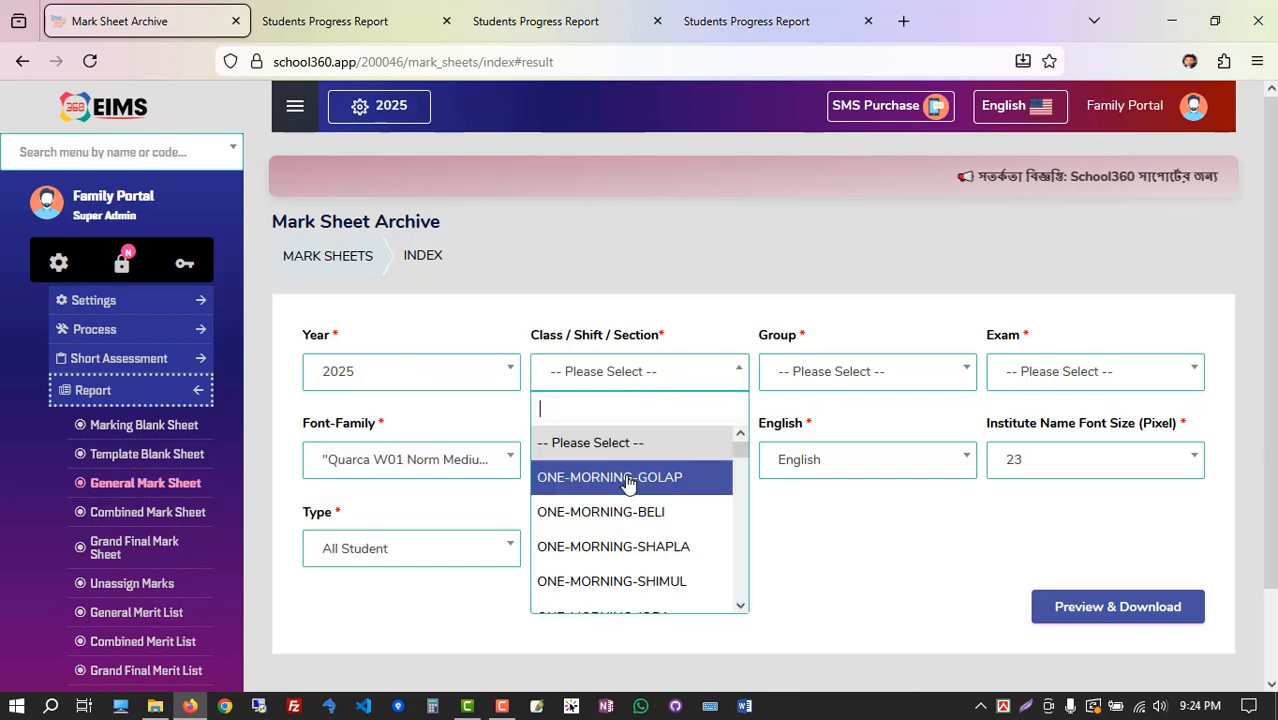
key("Return")
left_click(836, 375)
left_click(818, 476)
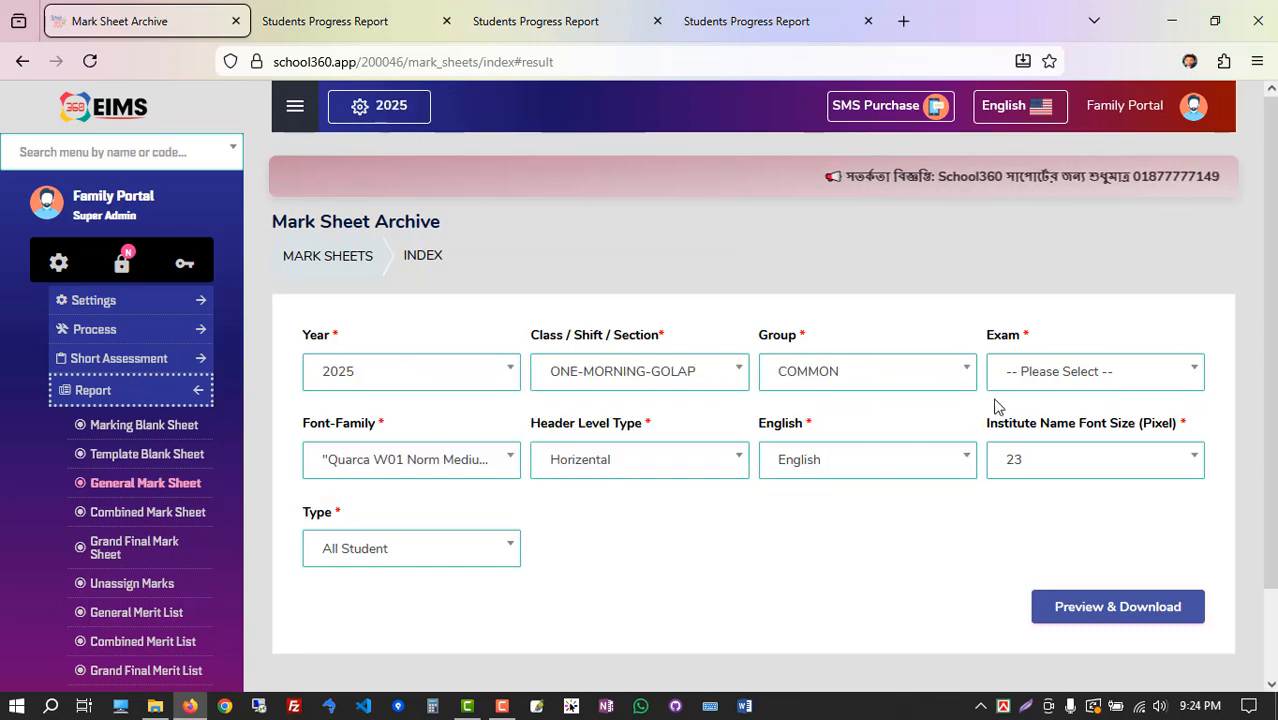
left_click(1000, 380)
left_click(1006, 471)
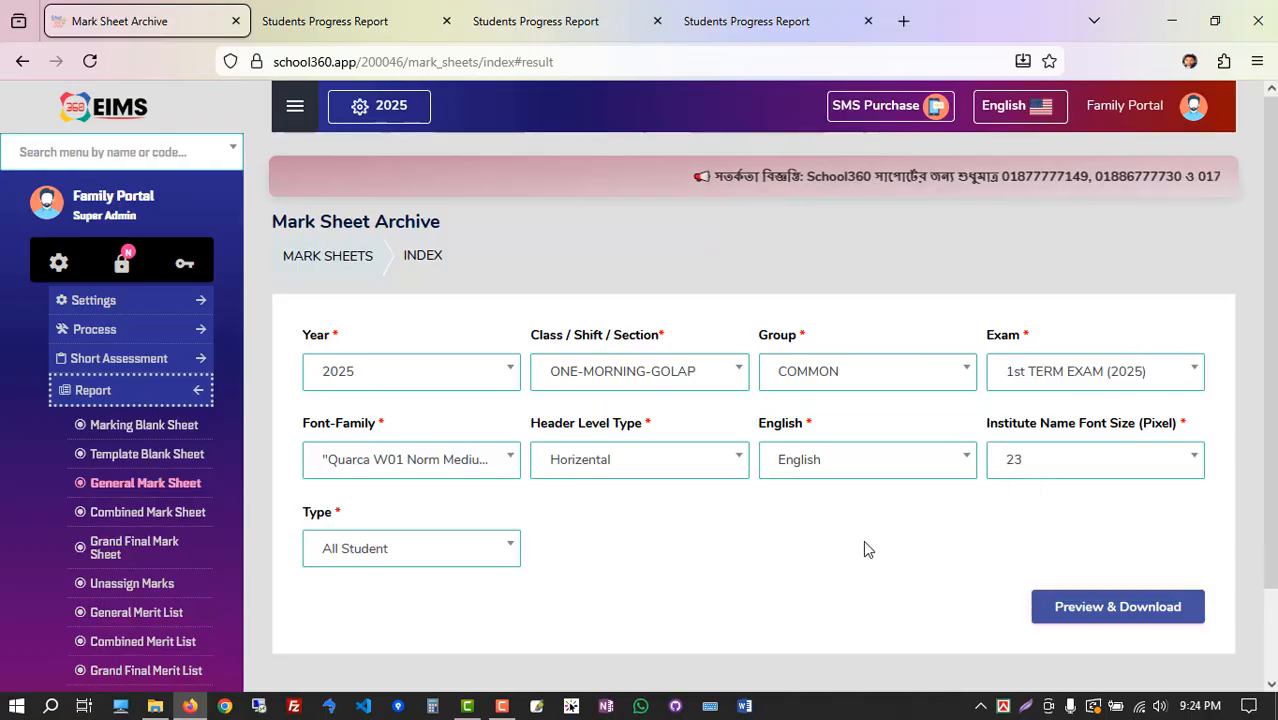
Preview the general mark sheet, compare its layout with the grand final transcript, and dismiss the print dialog
left_click(1101, 610)
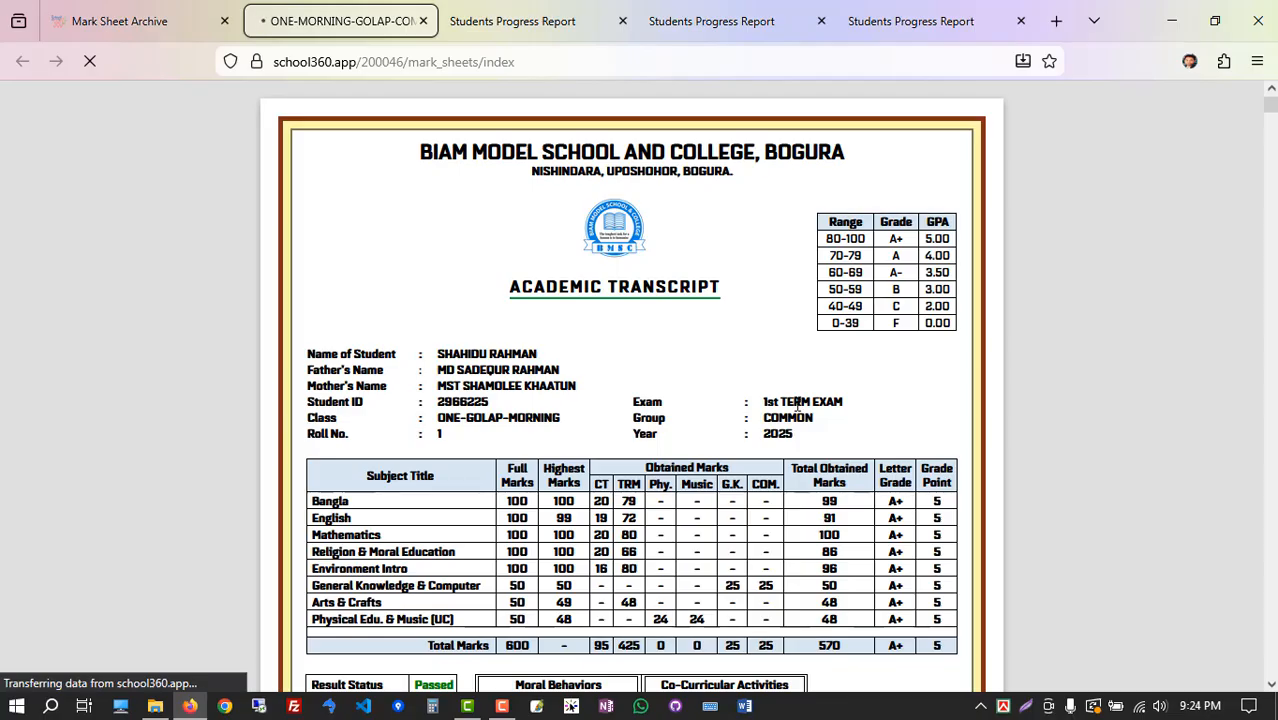
scroll(719, 391, "down", 3)
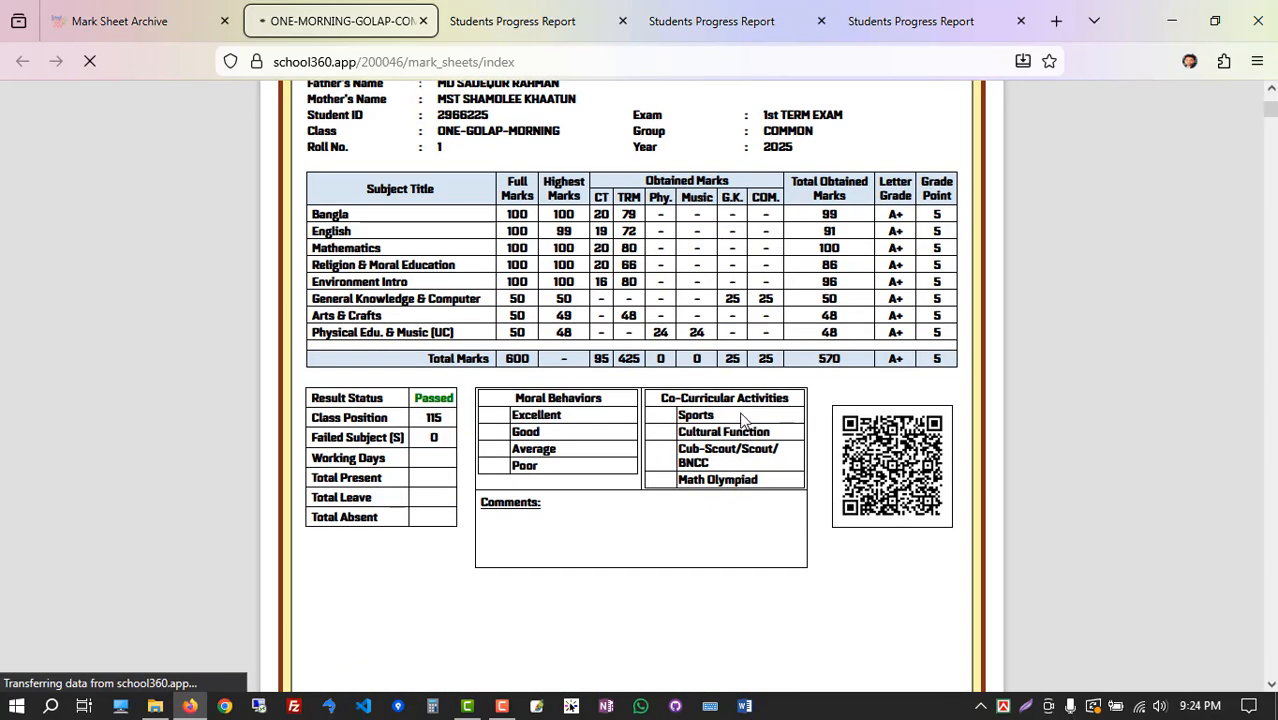
scroll(741, 420, "up", 3)
left_click(517, 21)
left_click_drag(78, 195, 829, 585)
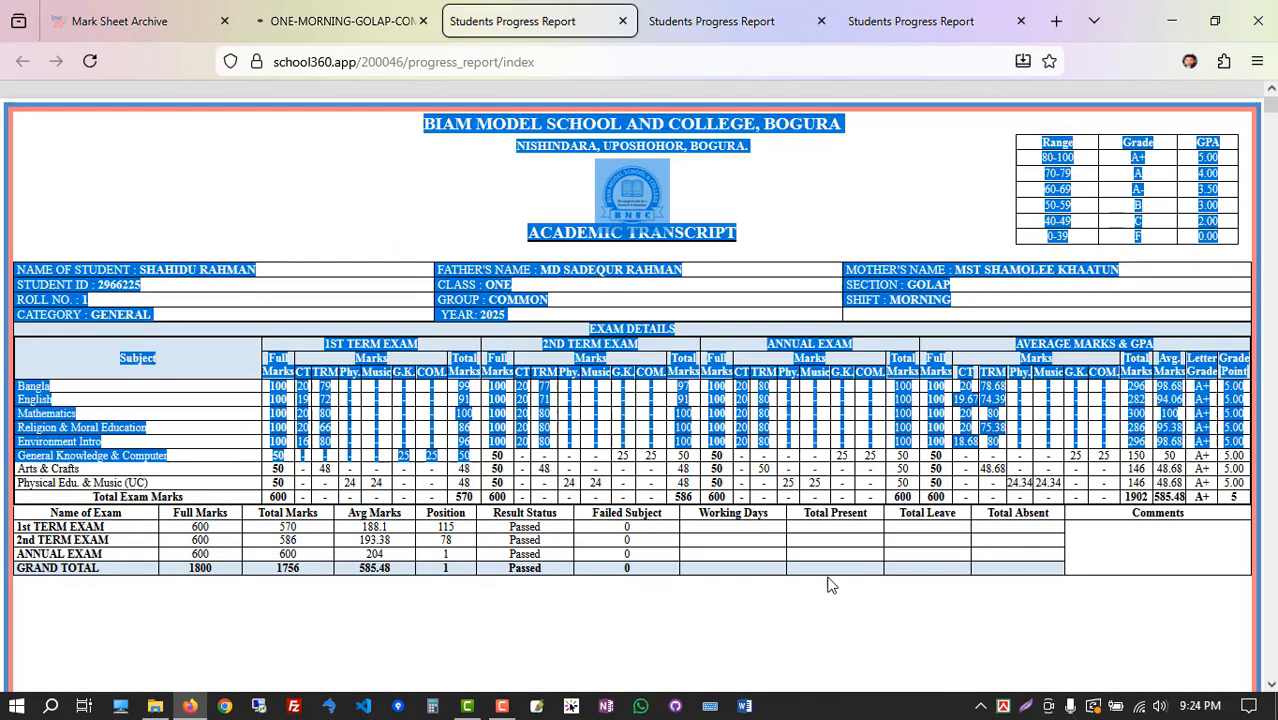
left_click(870, 545)
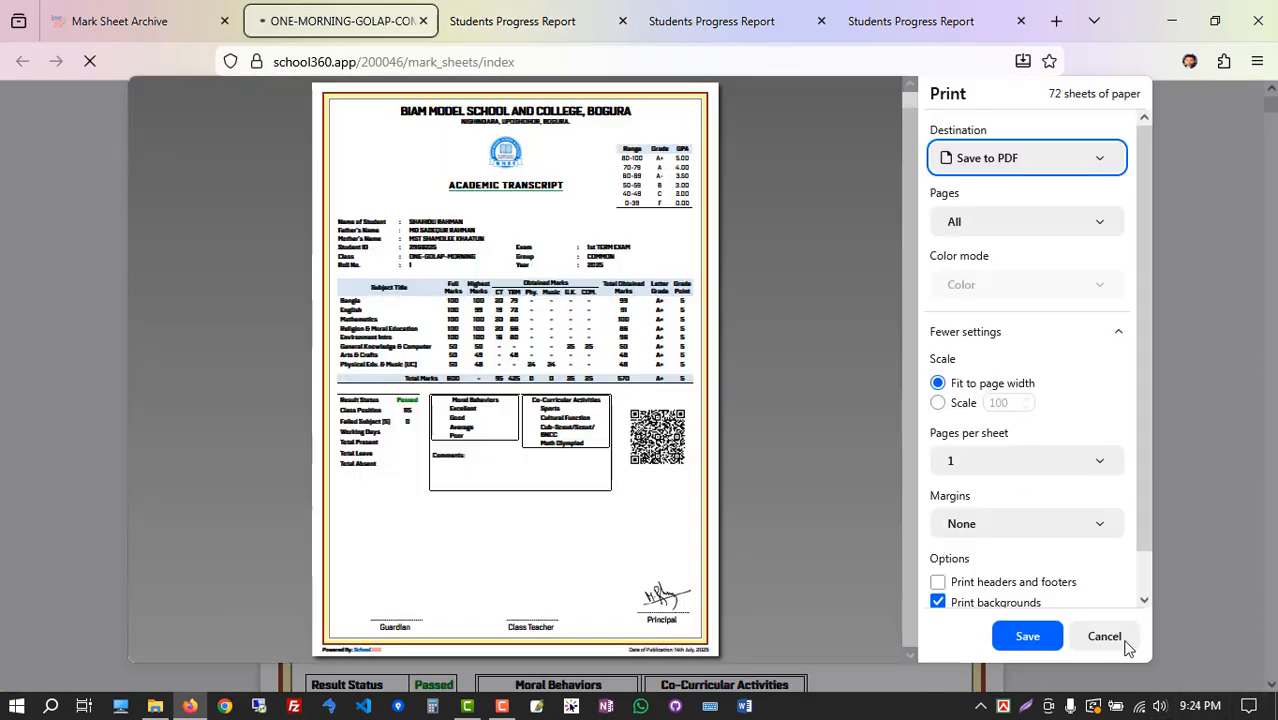
left_click(1126, 646)
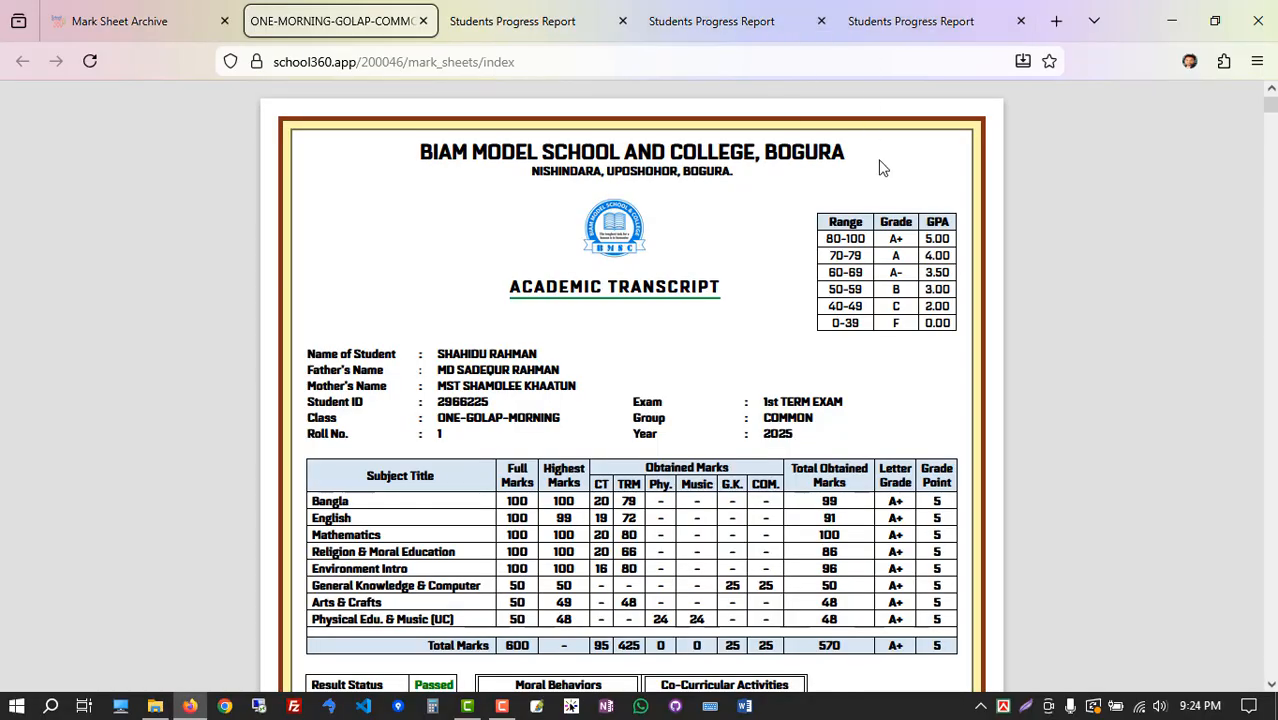
Compare the local g.html transcript design with the generated grand final report and the general mark sheet
left_click(910, 22)
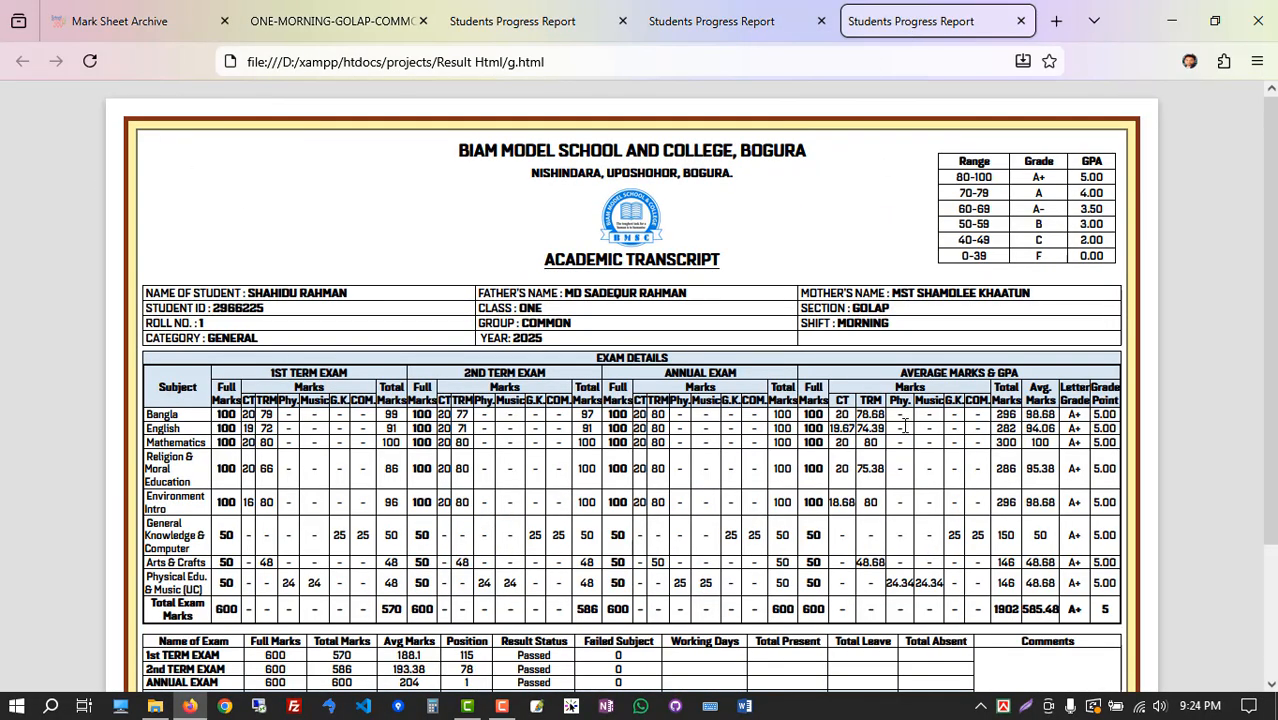
scroll(900, 427, "down", 1)
scroll(710, 412, "up", 1)
scroll(355, 430, "down", 2)
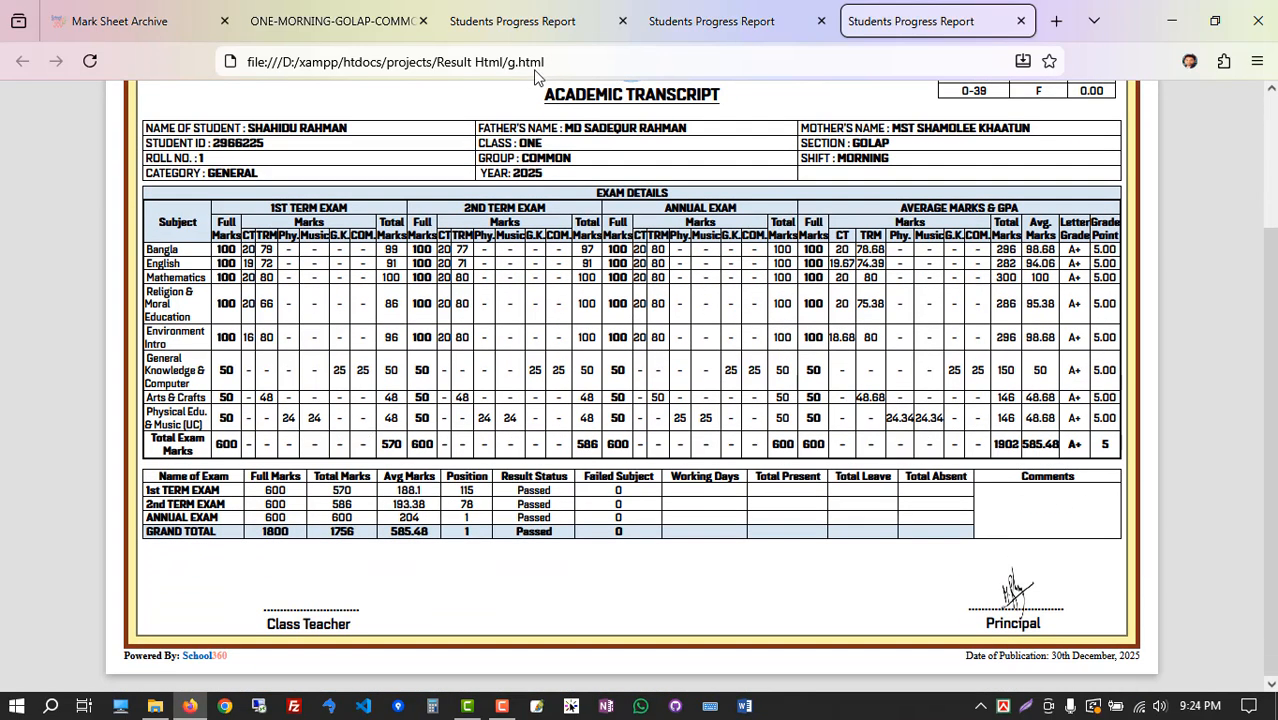
left_click(530, 21)
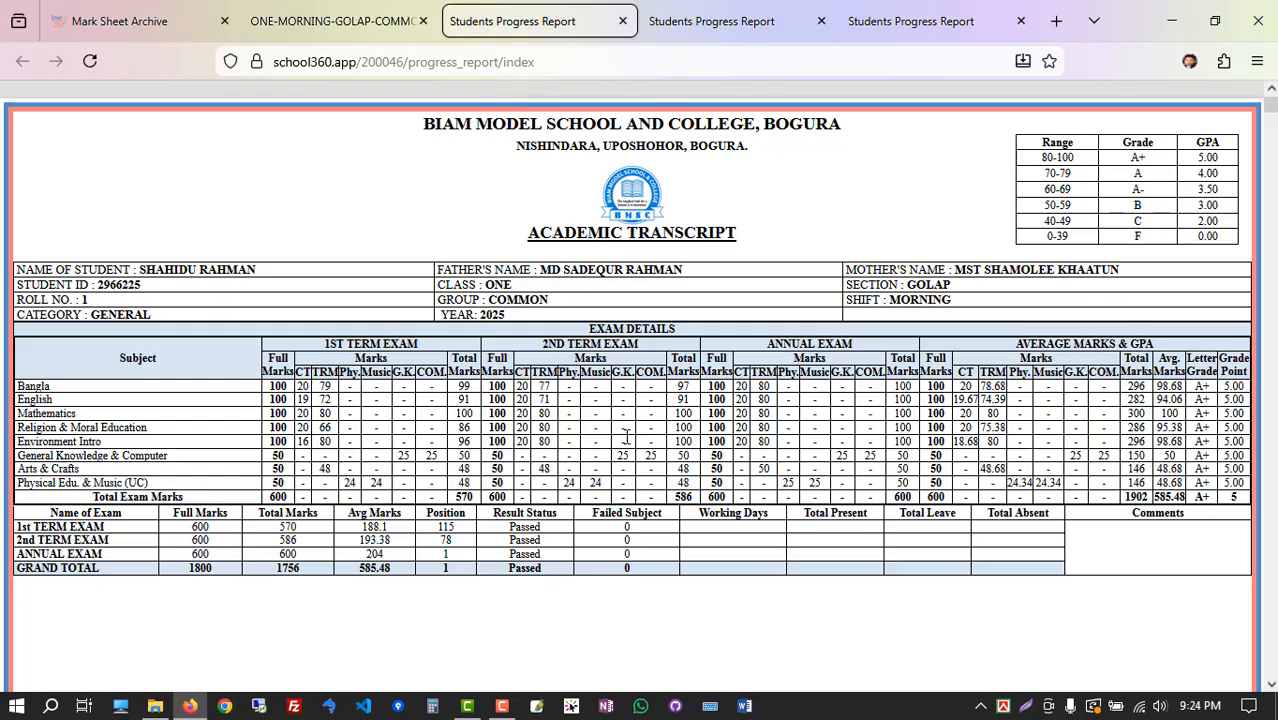
left_click(913, 18)
scroll(238, 264, "up", 2)
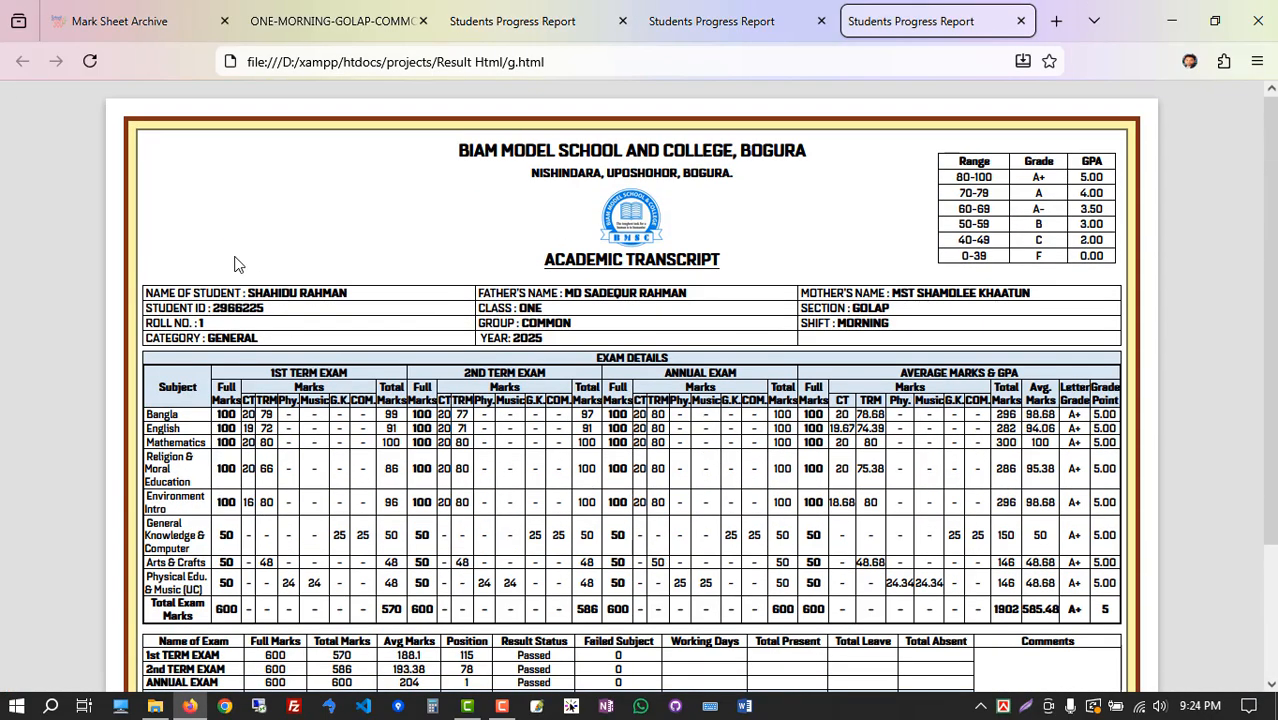
scroll(455, 400, "down", 2)
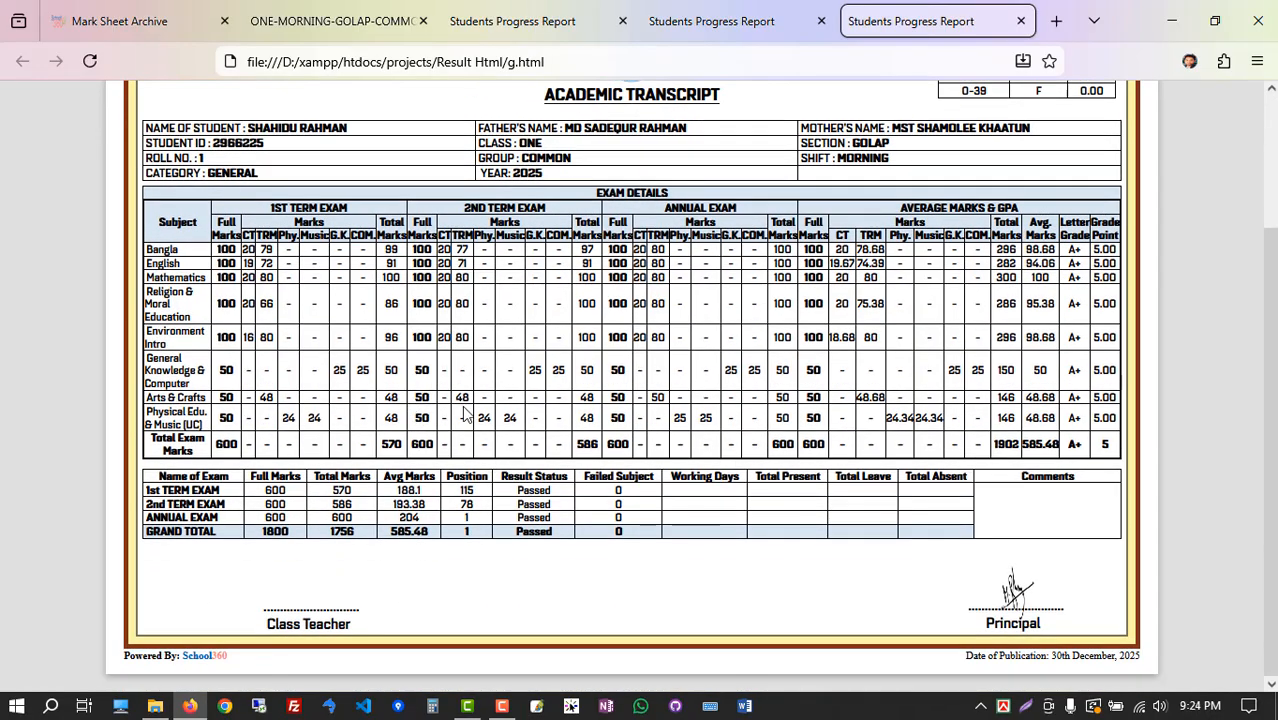
scroll(597, 393, "up", 2)
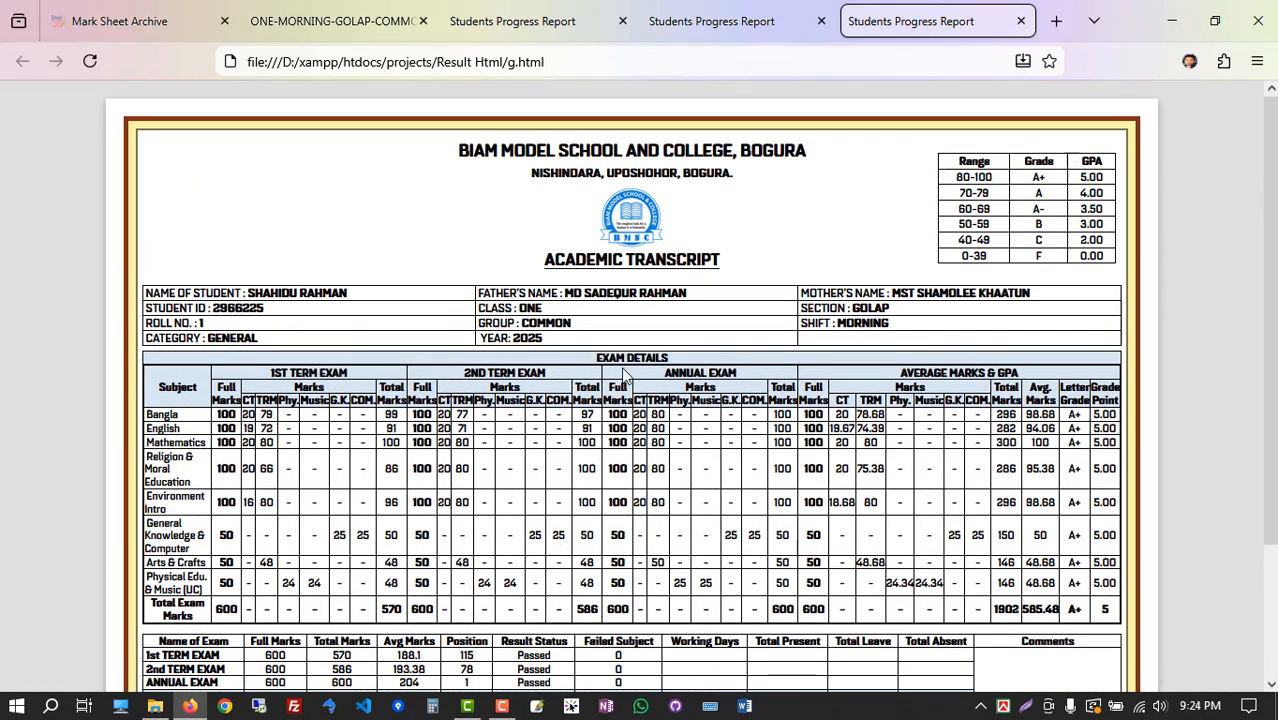
left_click(333, 21)
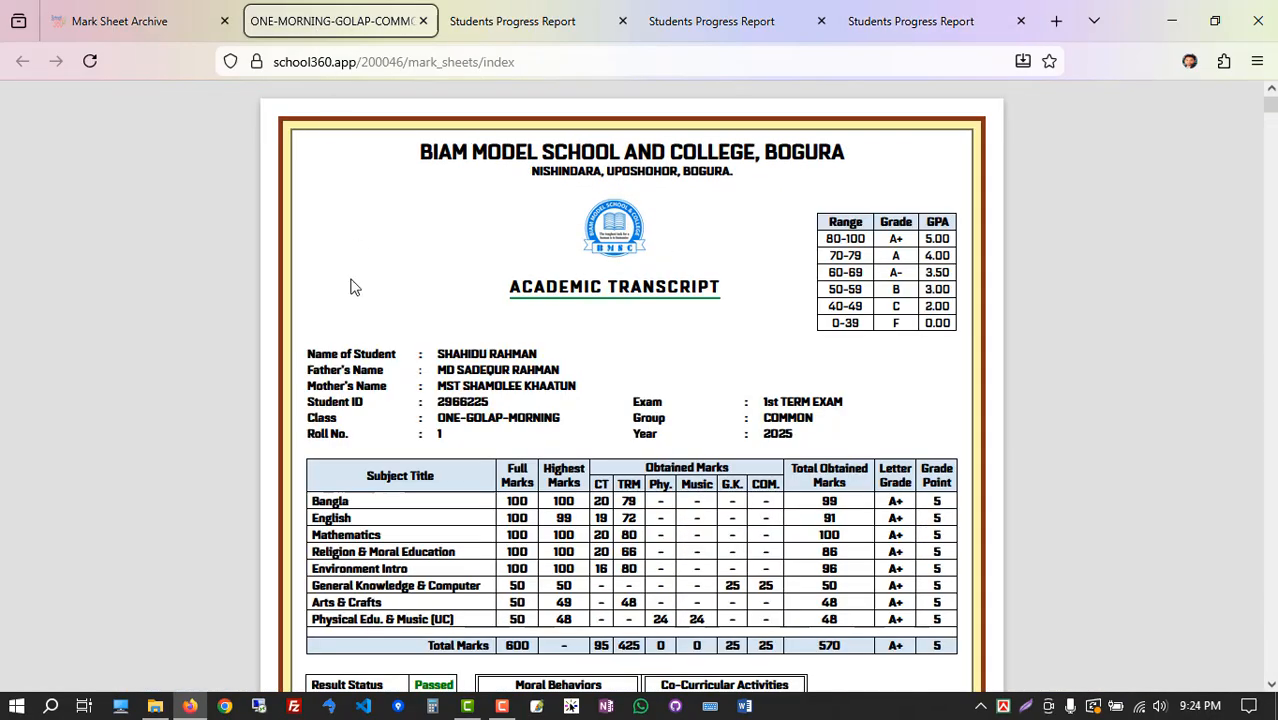
scroll(536, 349, "down", 1)
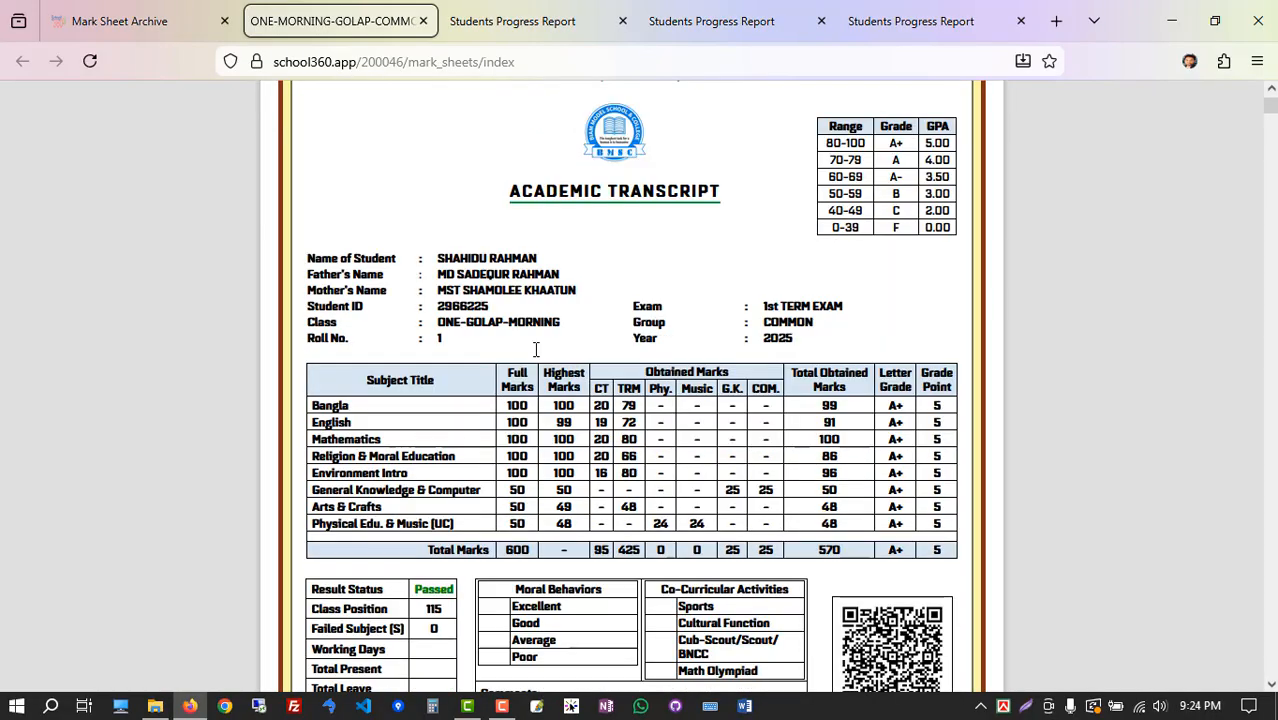